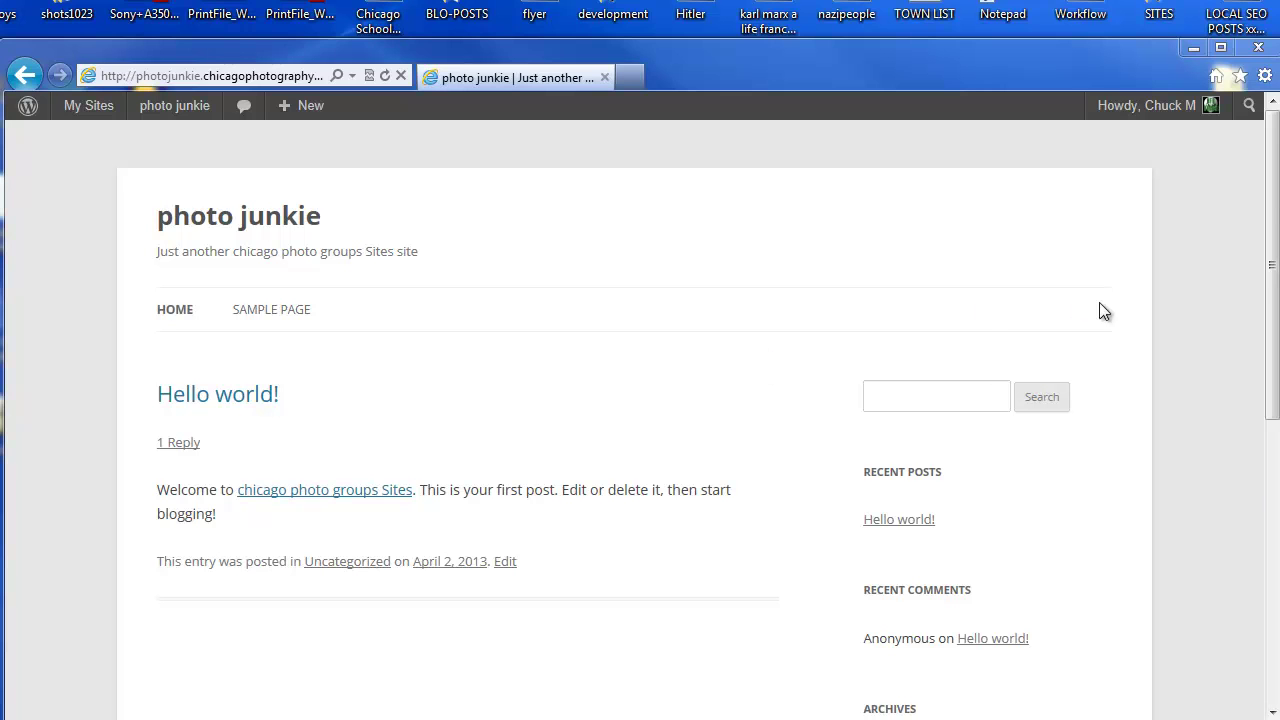
# Open the dashboard of the photo junkie site.
pyautogui.moveTo(1274, 176)
pyautogui.mouseDown()
pyautogui.moveTo(1249, 443)
pyautogui.moveTo(1260, 471)
pyautogui.moveTo(1273, 170)
pyautogui.mouseUp()
pyautogui.moveTo(85, 113)
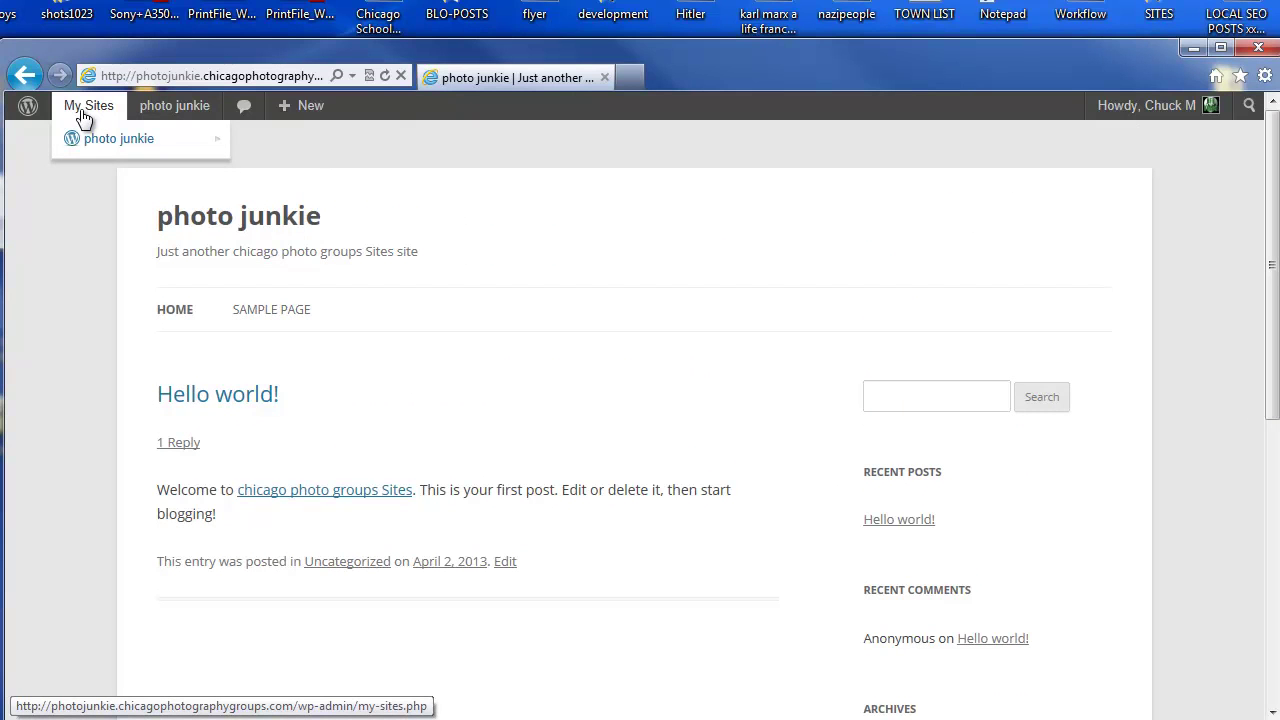
pyautogui.moveTo(100, 149)
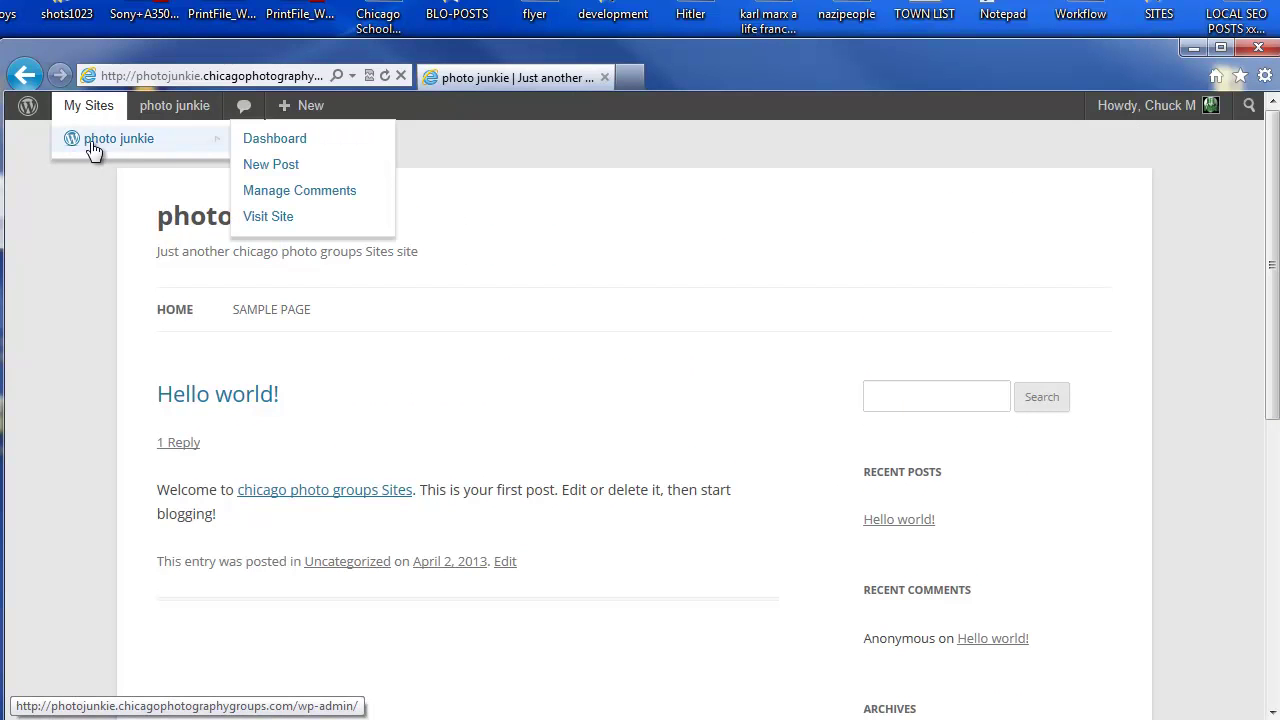
pyautogui.click(310, 144)
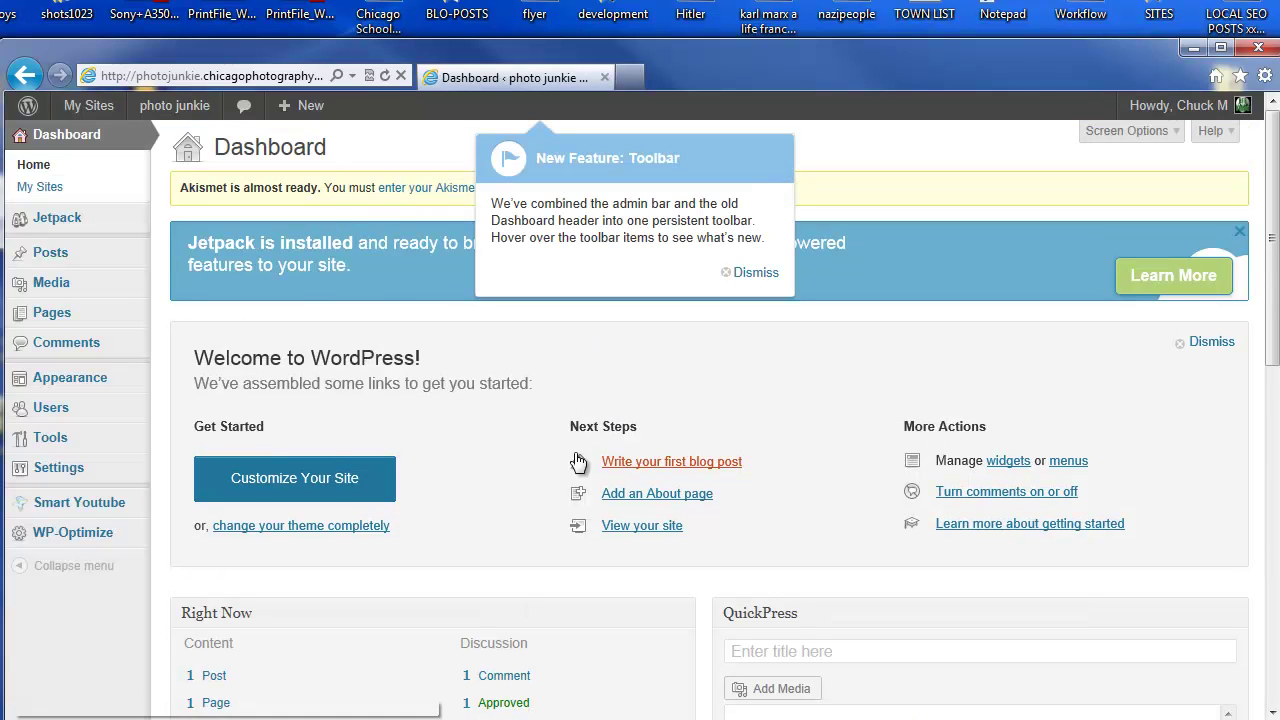
pyautogui.scroll(-1, 528, 430)
pyautogui.scroll(1, 528, 430)
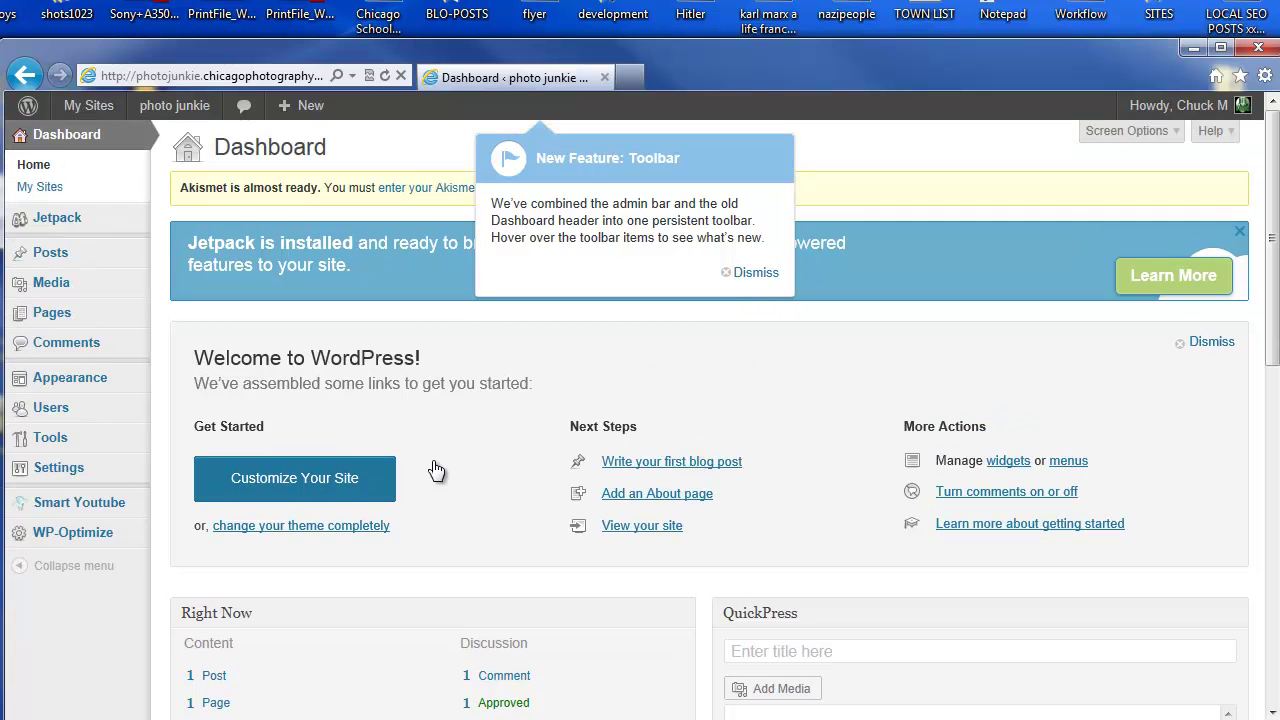
# Open the site's theme management page, dismiss the Customizer feature notice and look over the available themes.
pyautogui.moveTo(92, 384)
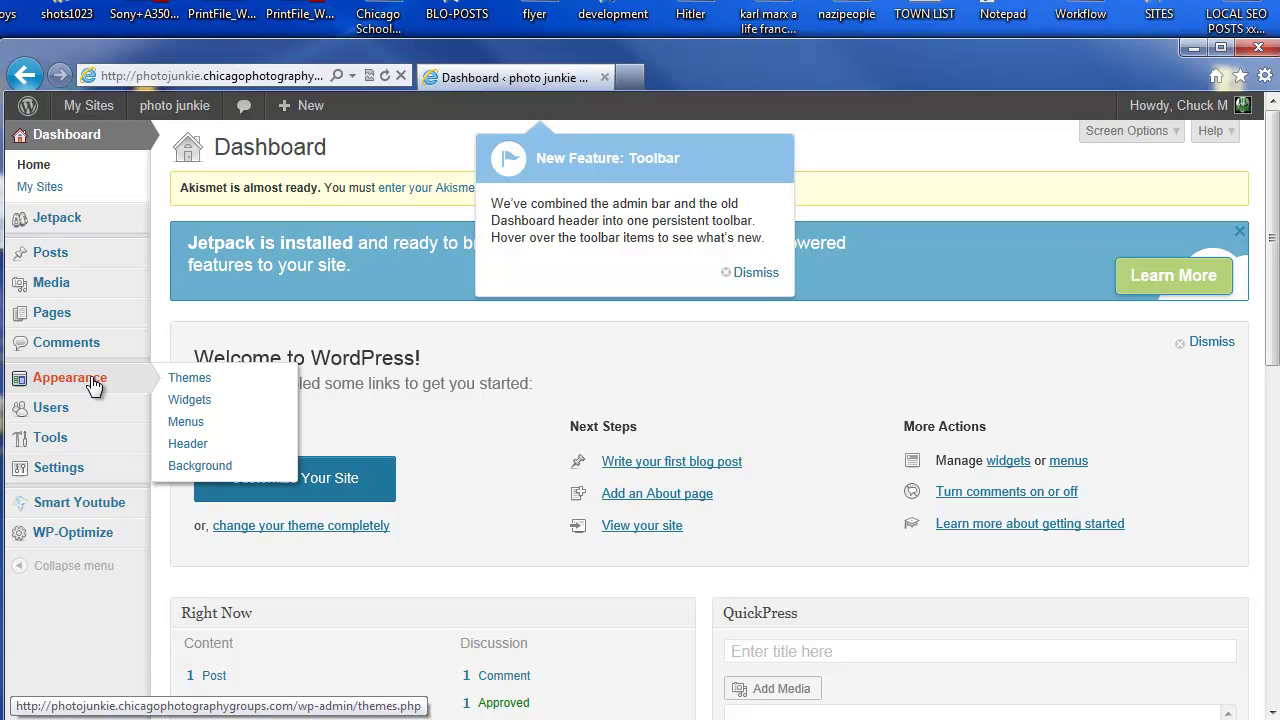
pyautogui.click(180, 378)
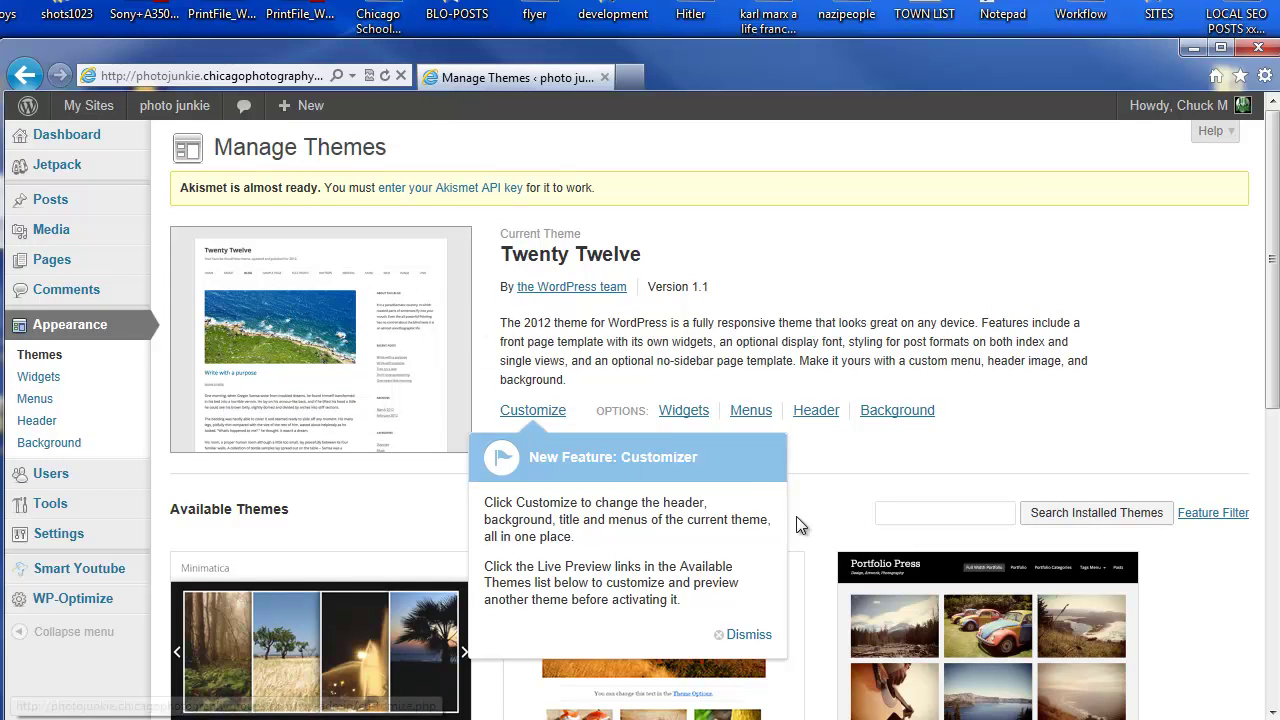
pyautogui.click(747, 636)
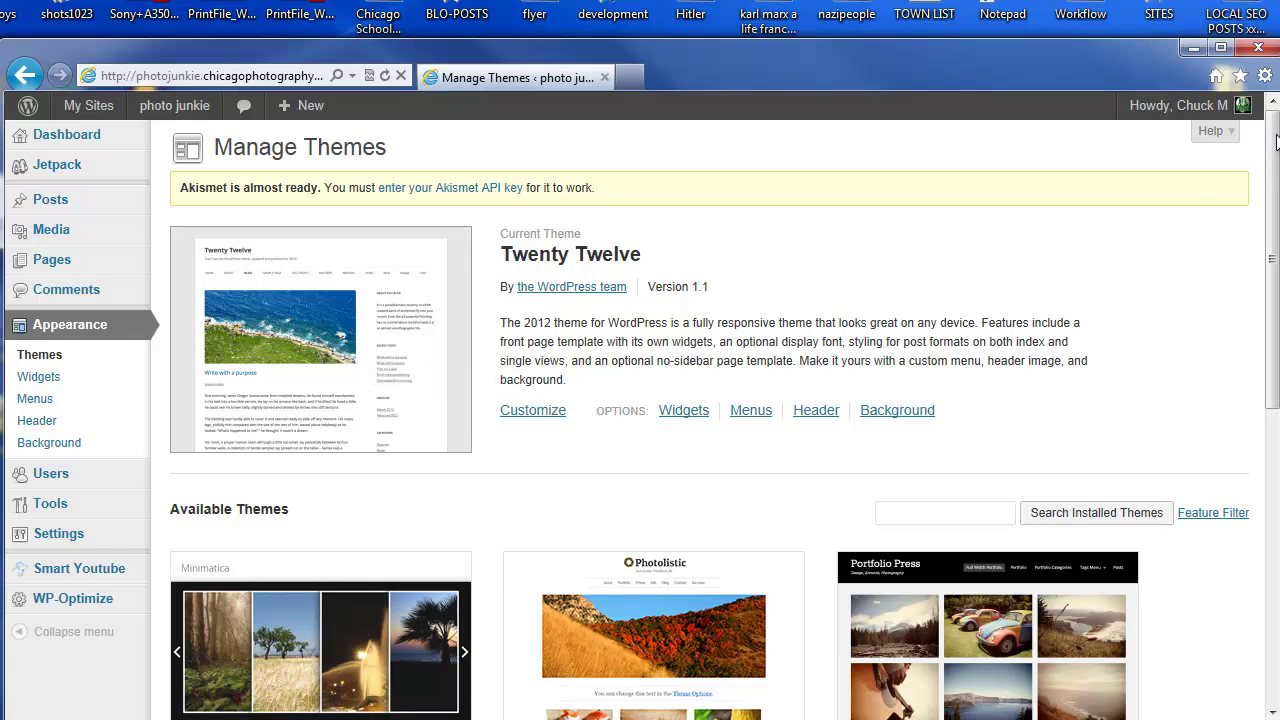
pyautogui.moveTo(1272, 150); pyautogui.dragTo(1268, 198)
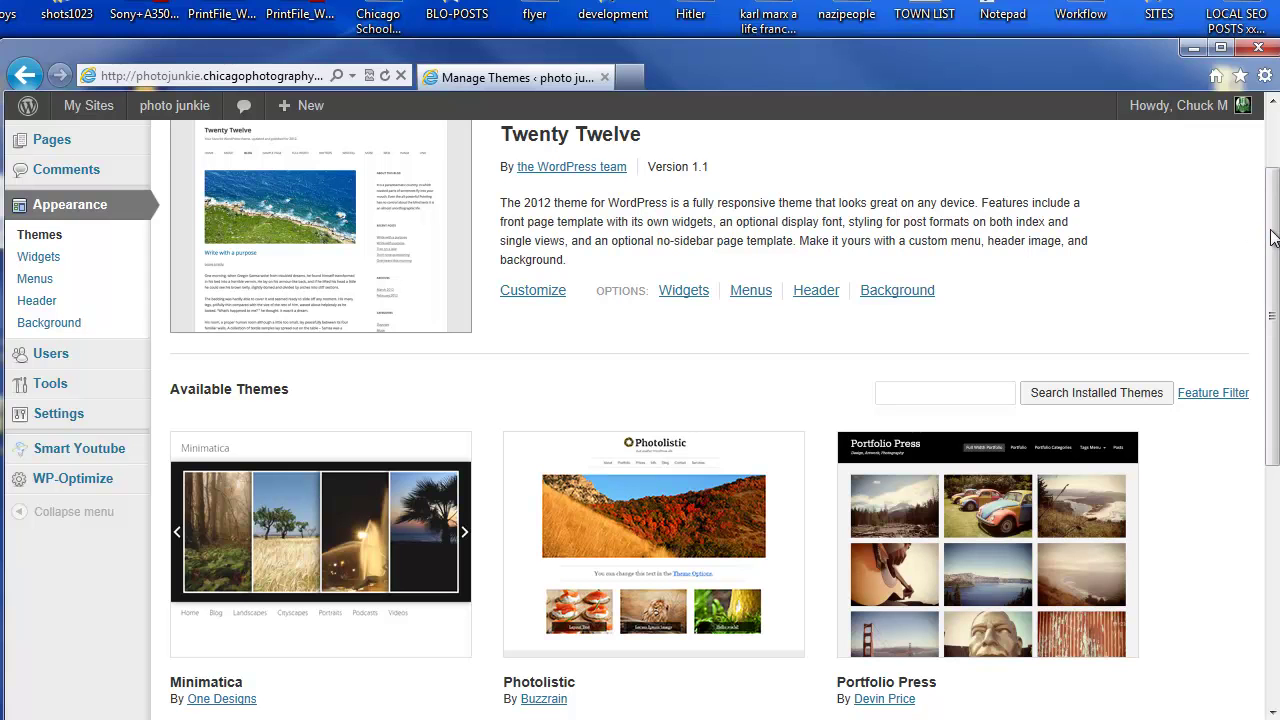
pyautogui.moveTo(1268, 232); pyautogui.dragTo(1273, 170)
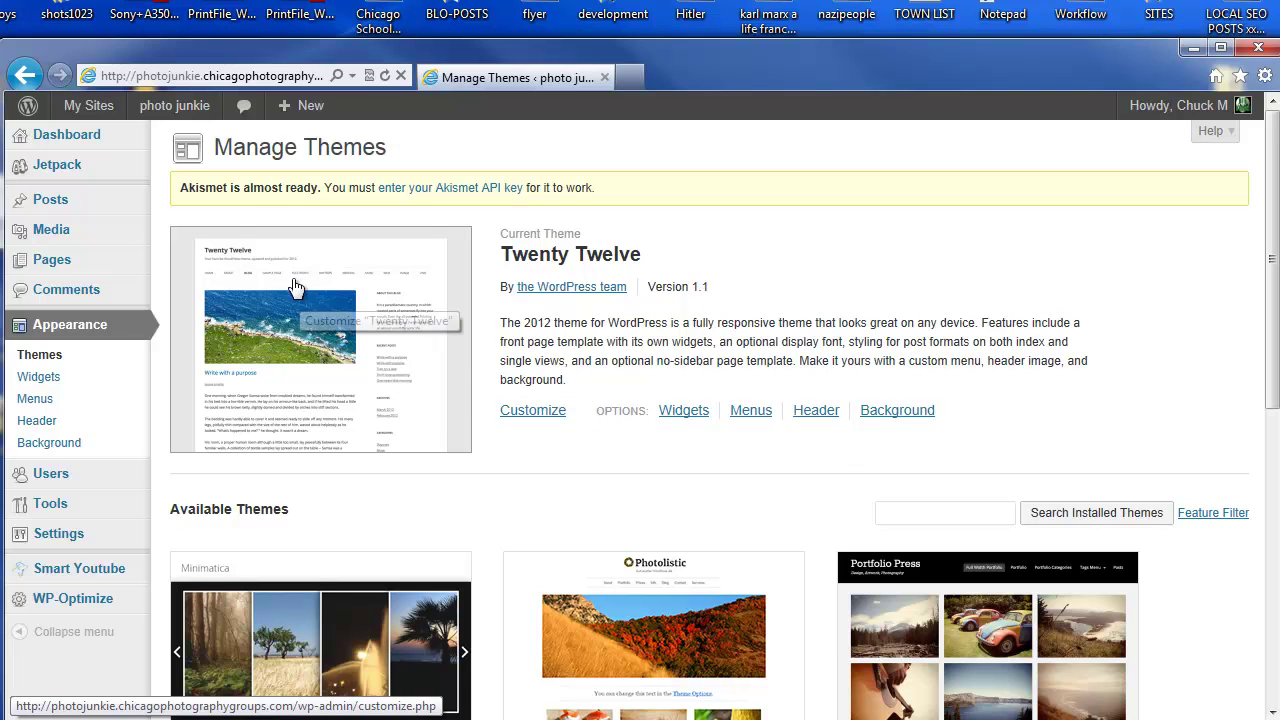
# Open the Twenty Twelve theme's header settings and check the suggested header image width and height.
pyautogui.click(825, 418)
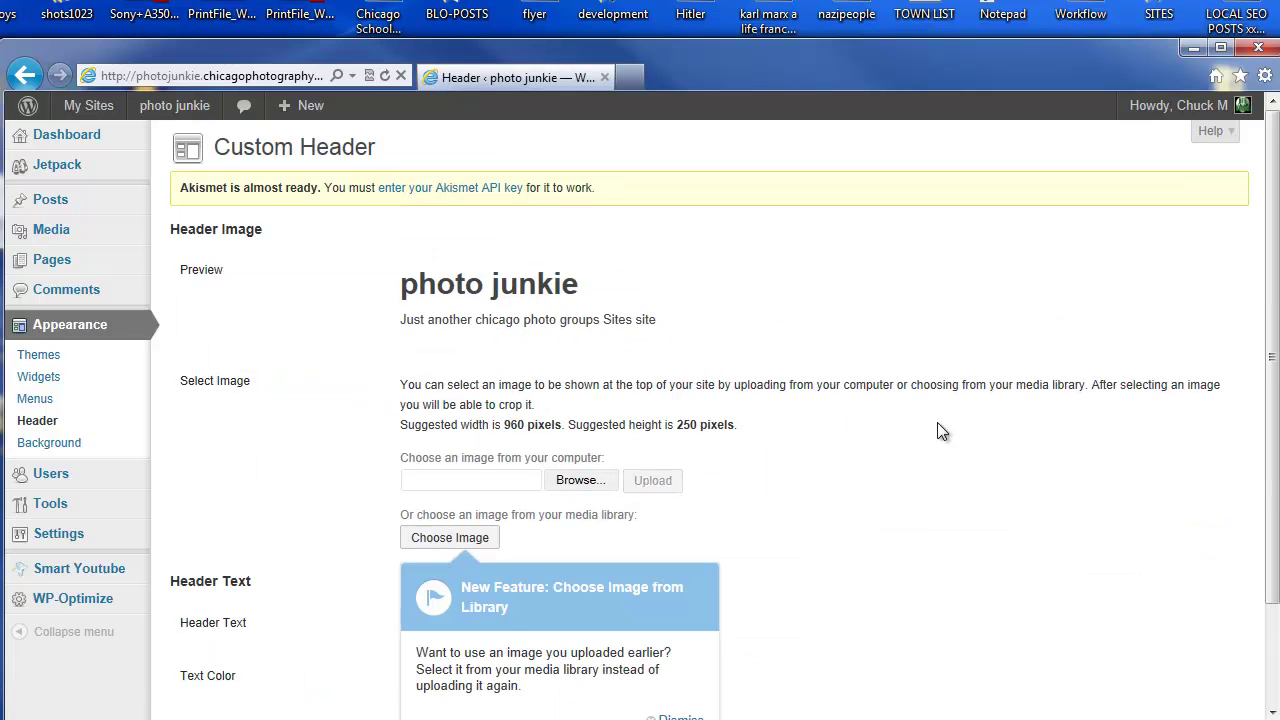
pyautogui.scroll(-3, 938, 428)
pyautogui.scroll(3, 937, 431)
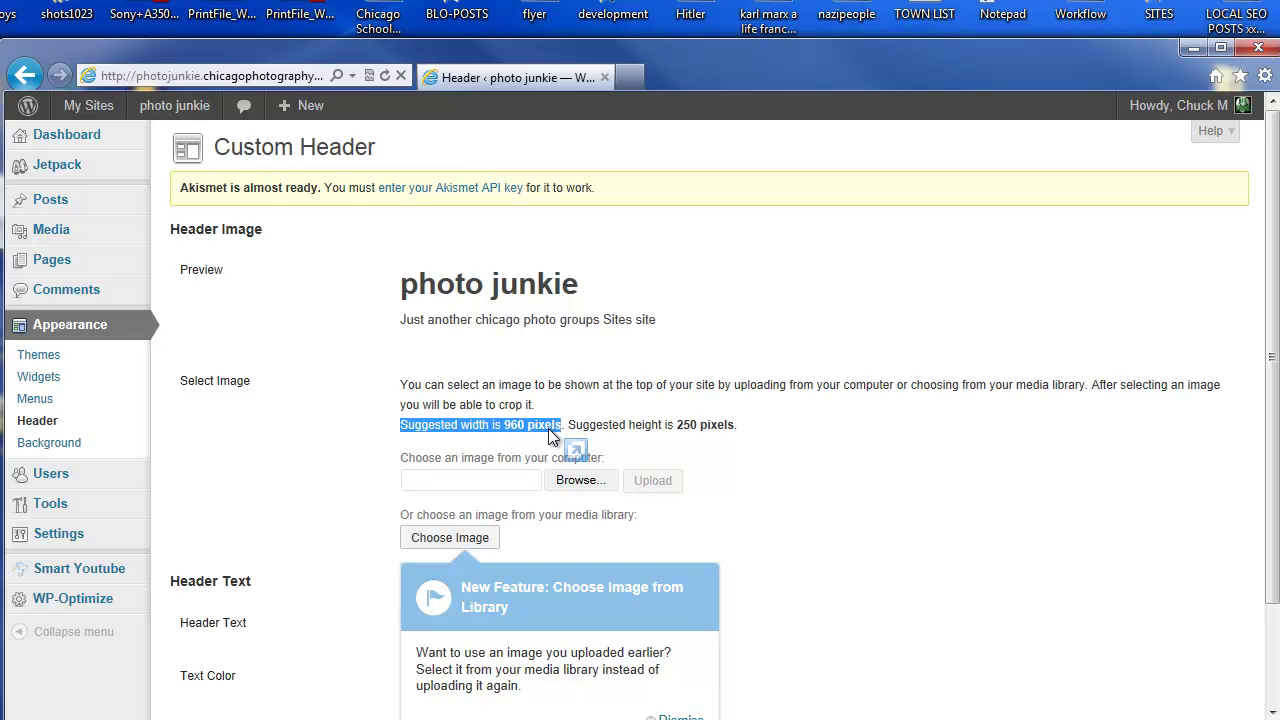
pyautogui.moveTo(679, 425); pyautogui.dragTo(733, 427)
pyautogui.click(777, 440)
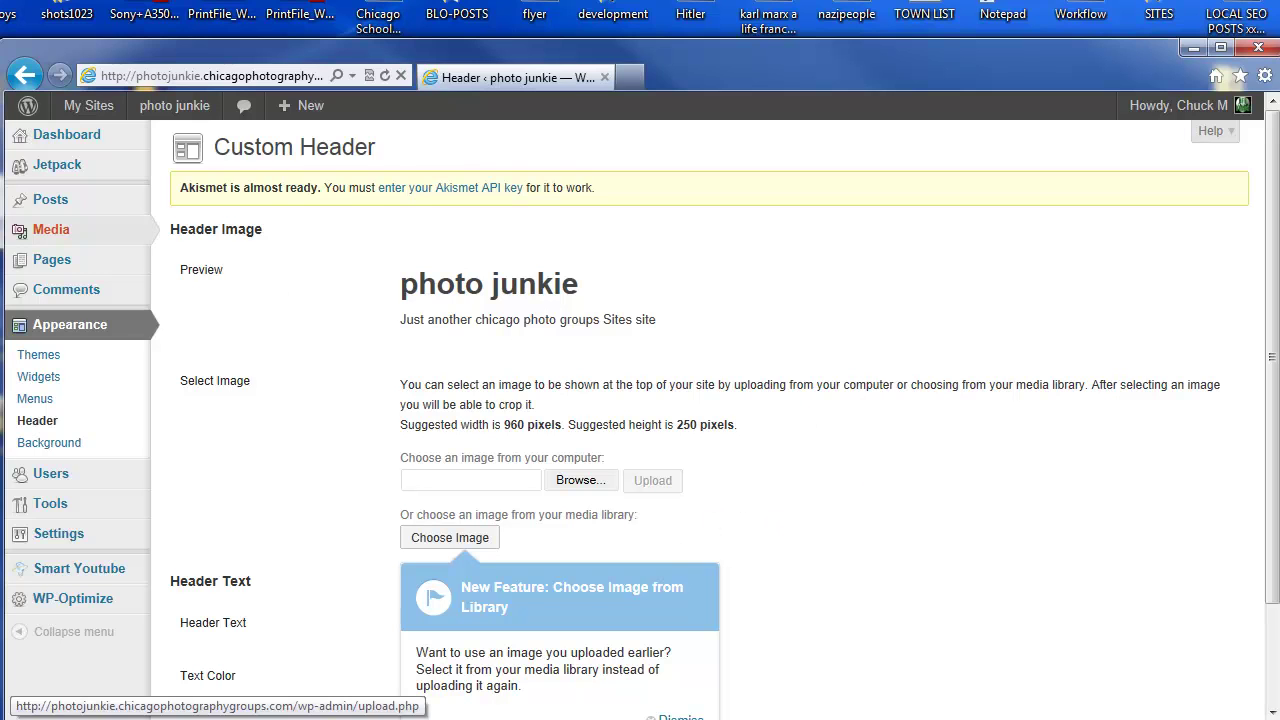
# Switch to the Chrome window with chicagophotojournal.com, examine its header image, posts and sidebar, and close the window.
pyautogui.hotkey('alt', 'Tab')
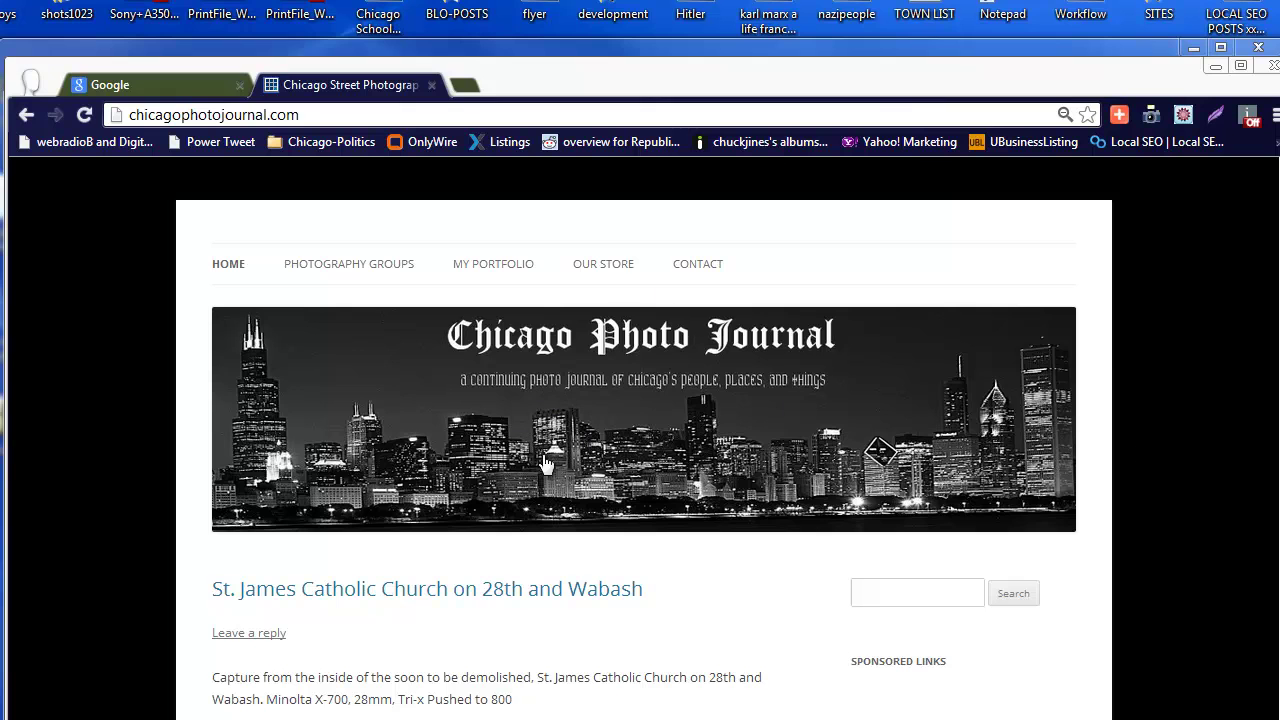
pyautogui.scroll(-4, 1180, 293)
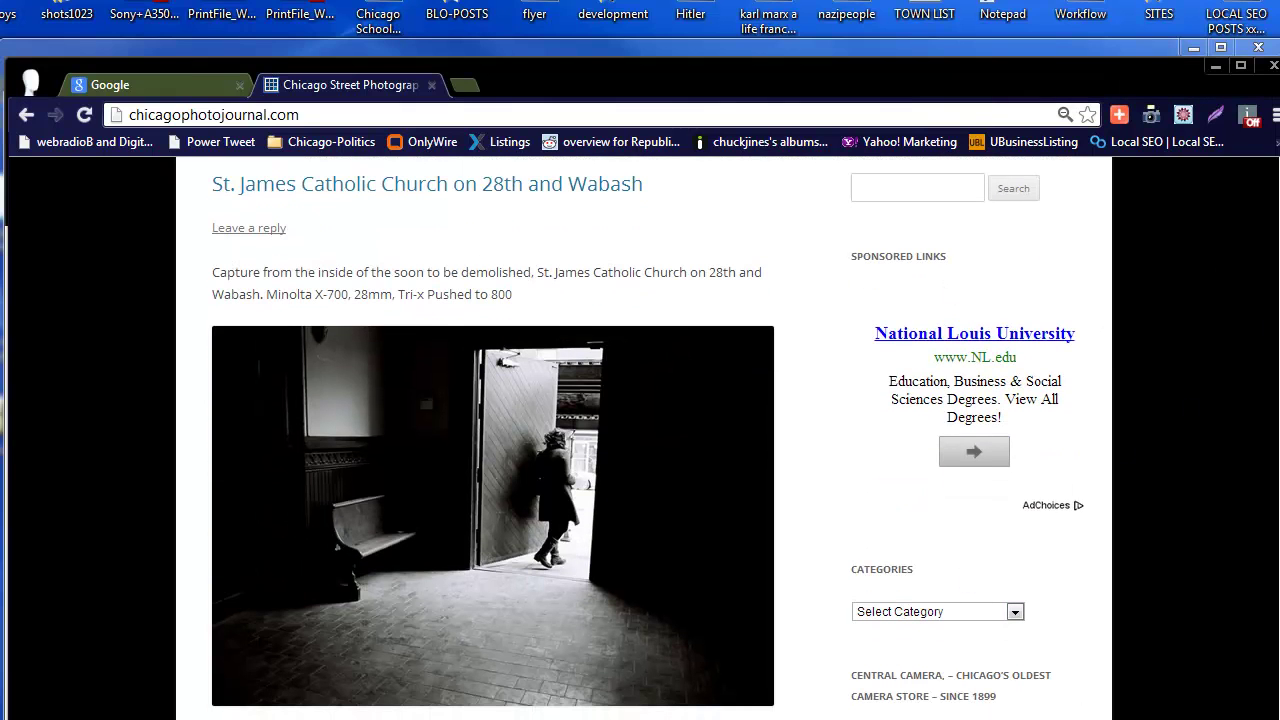
pyautogui.scroll(-3, 1076, 463)
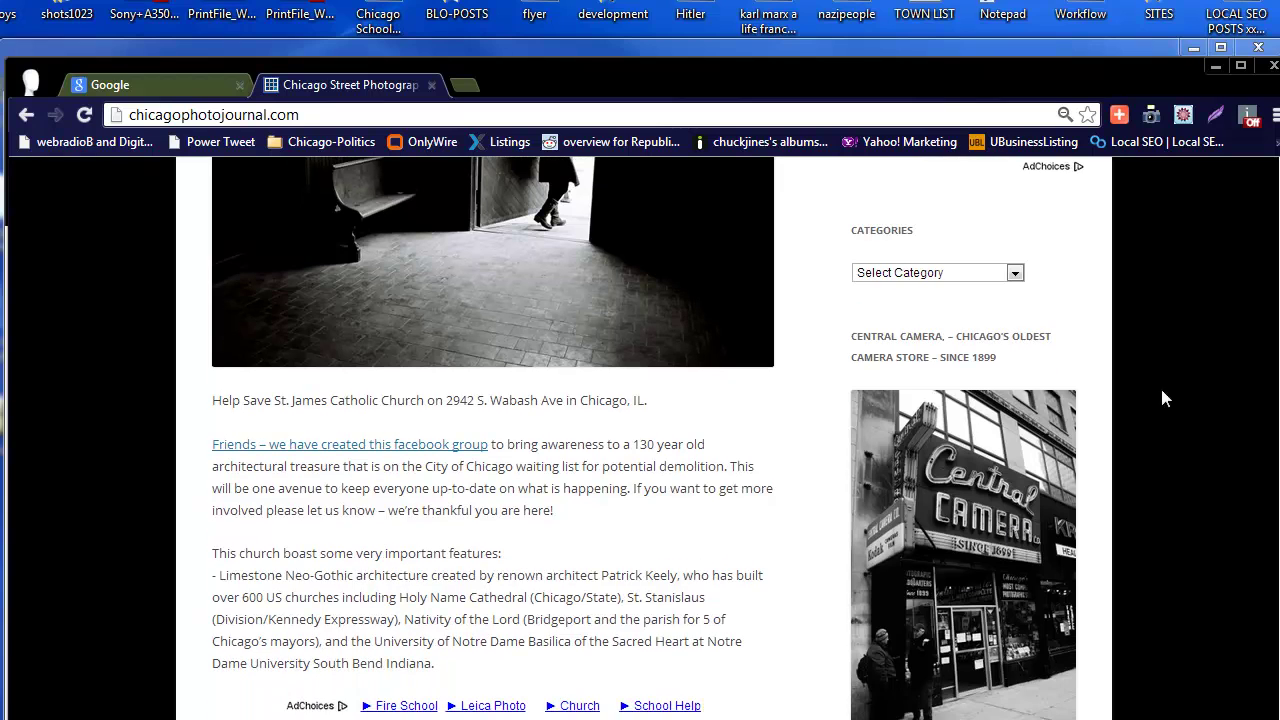
pyautogui.scroll(-3, 1265, 321)
pyautogui.scroll(-12, 644, 438)
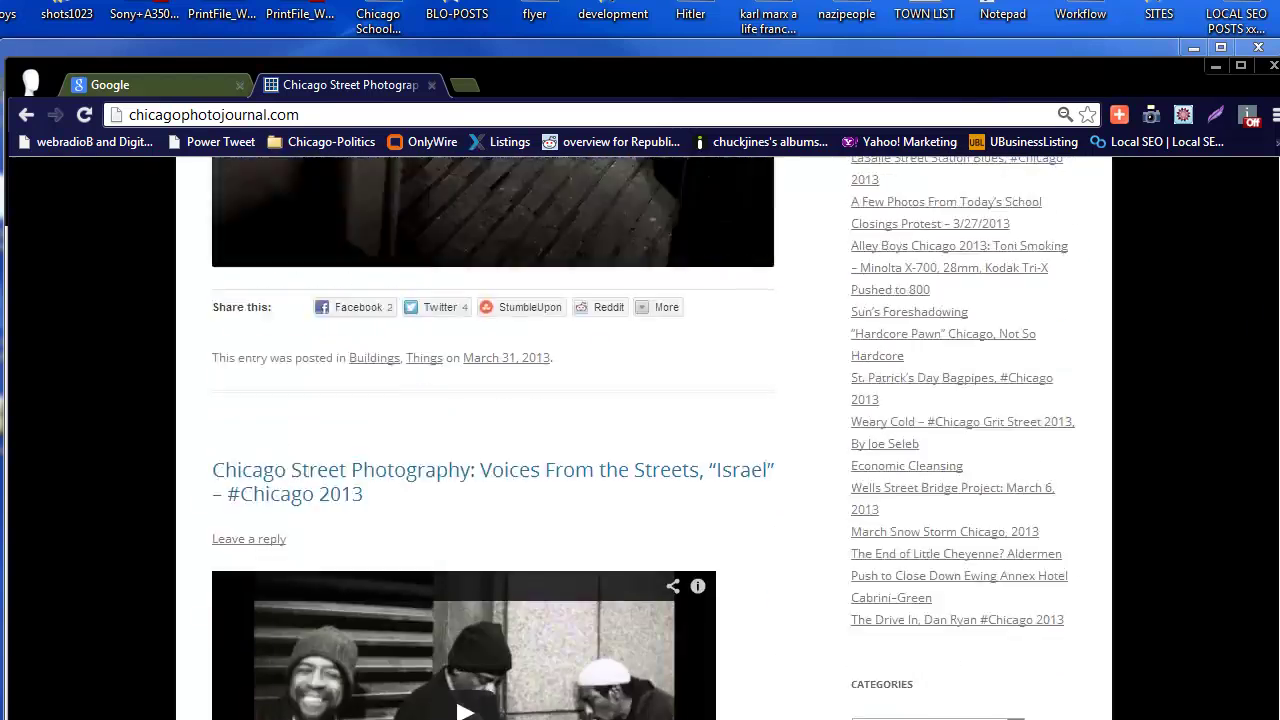
pyautogui.scroll(-5, 644, 438)
pyautogui.scroll(20, 644, 438)
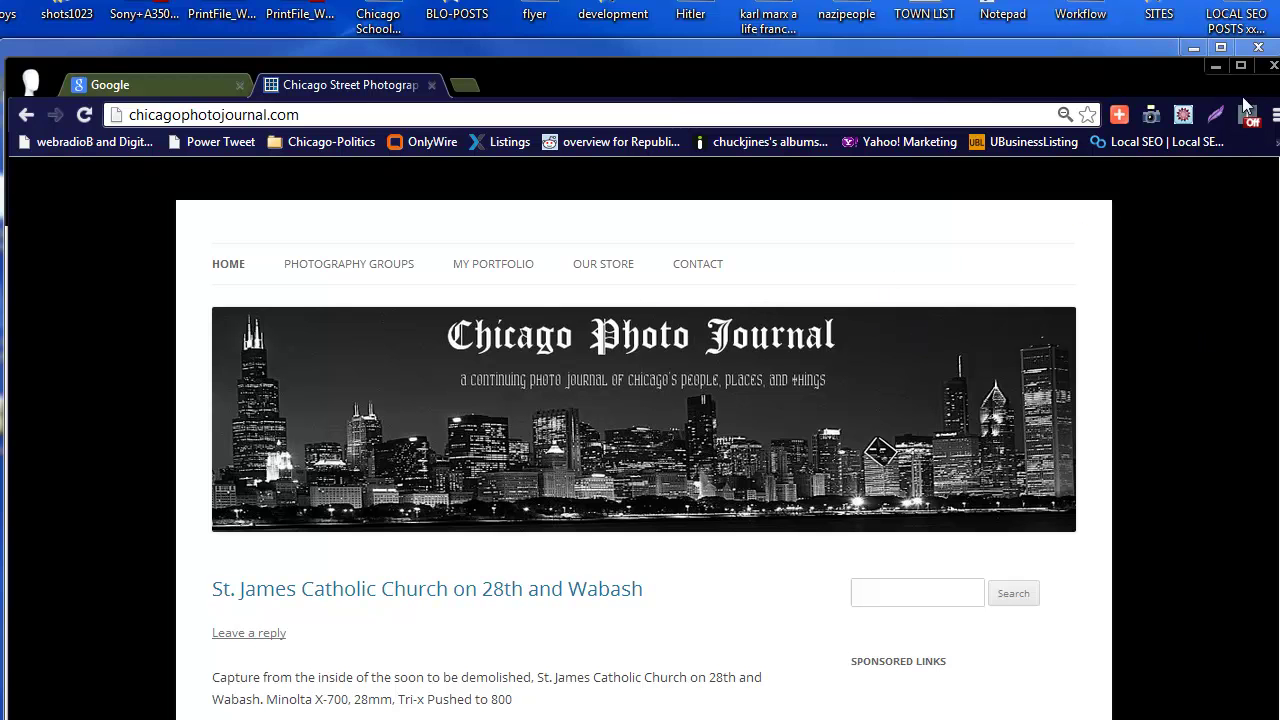
pyautogui.click(1273, 65)
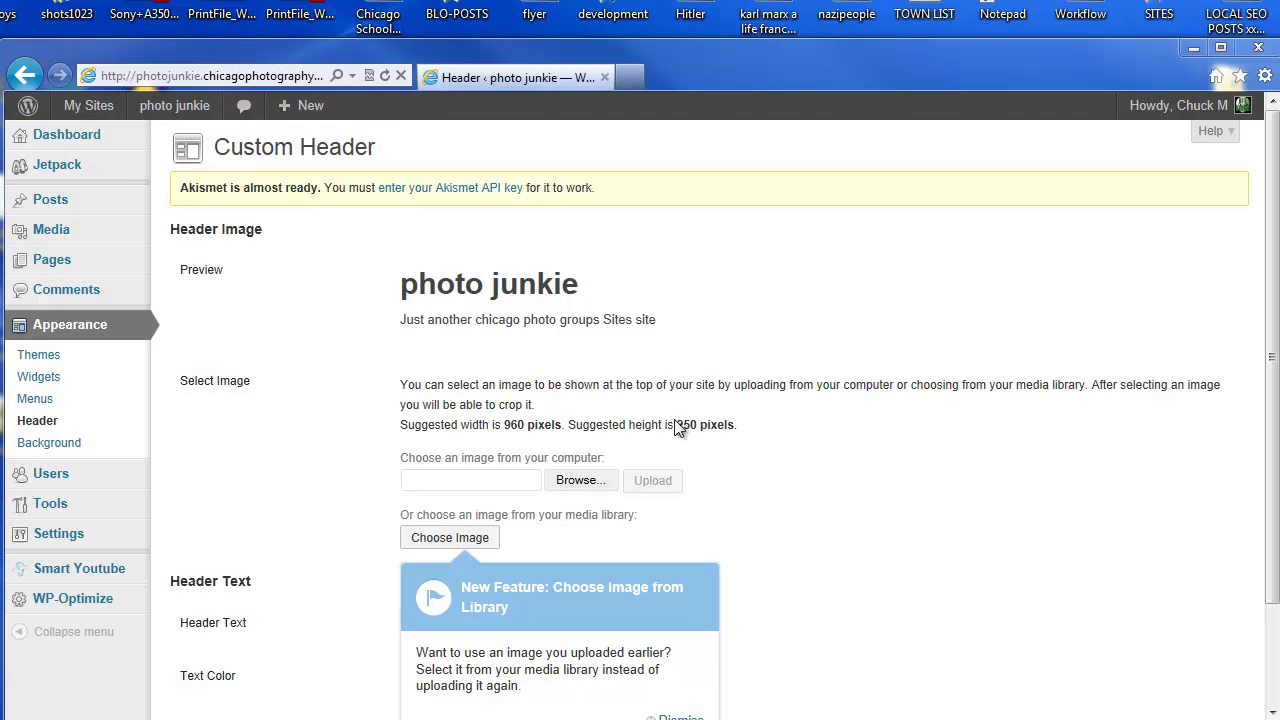
# Return to the theme management page and activate the Snapshot theme by SiteOrigin.
pyautogui.click(70, 356)
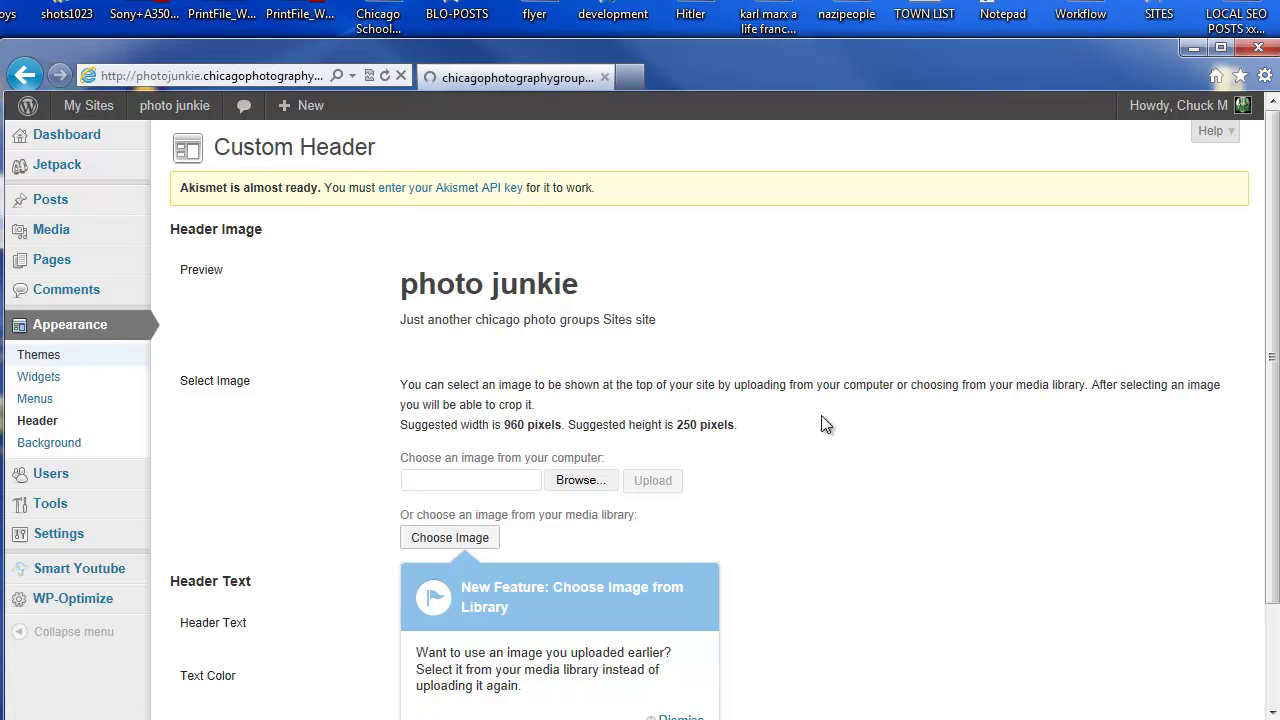
pyautogui.scroll(-2, 825, 425)
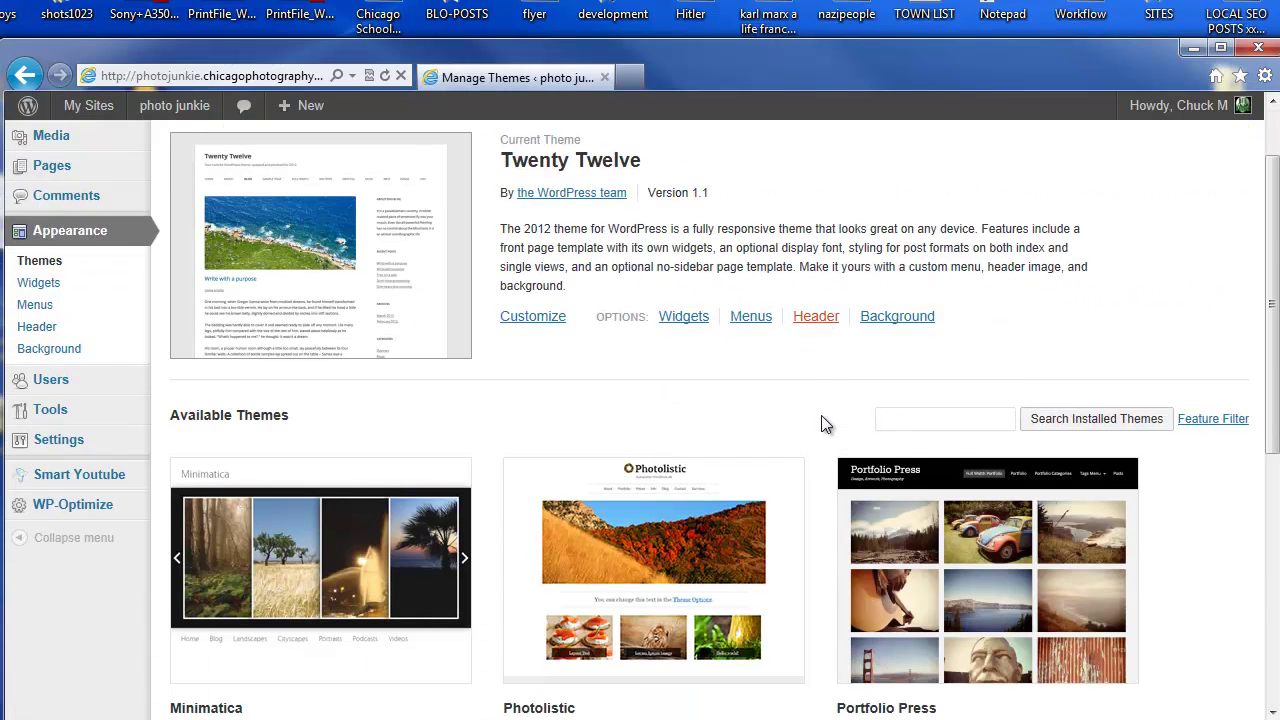
pyautogui.scroll(-2, 825, 425)
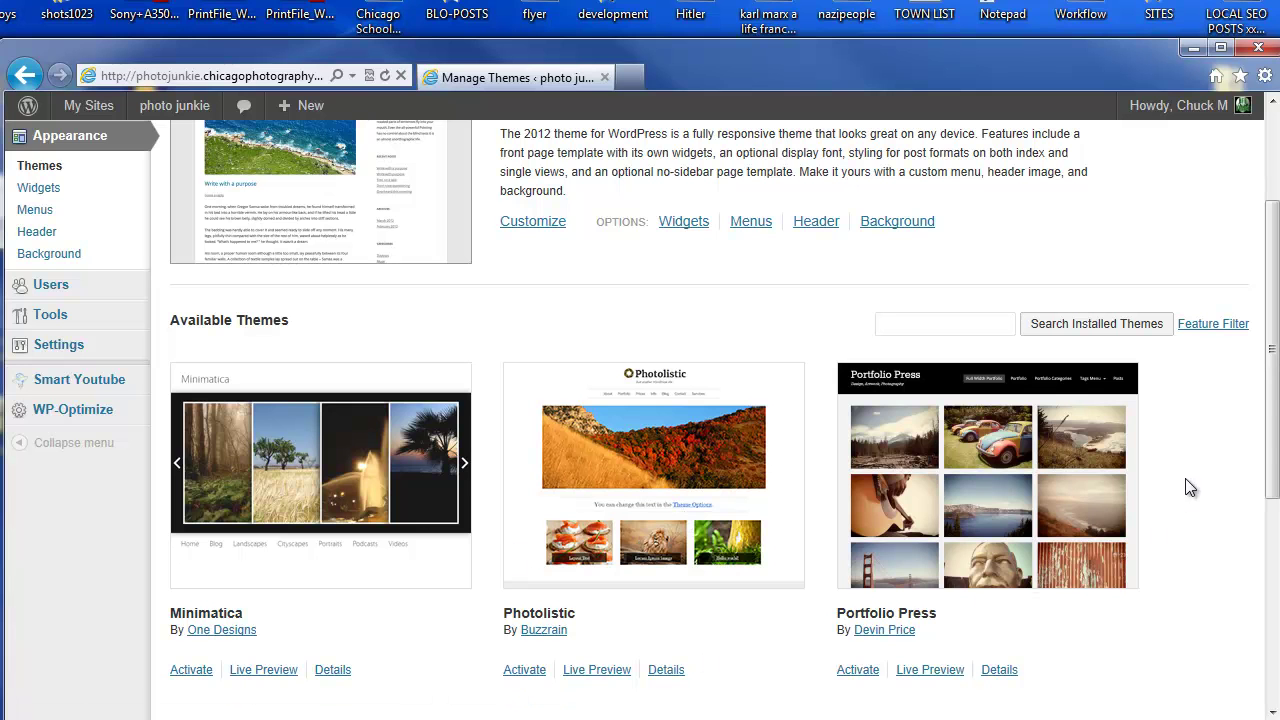
pyautogui.moveTo(1270, 392); pyautogui.dragTo(1266, 566)
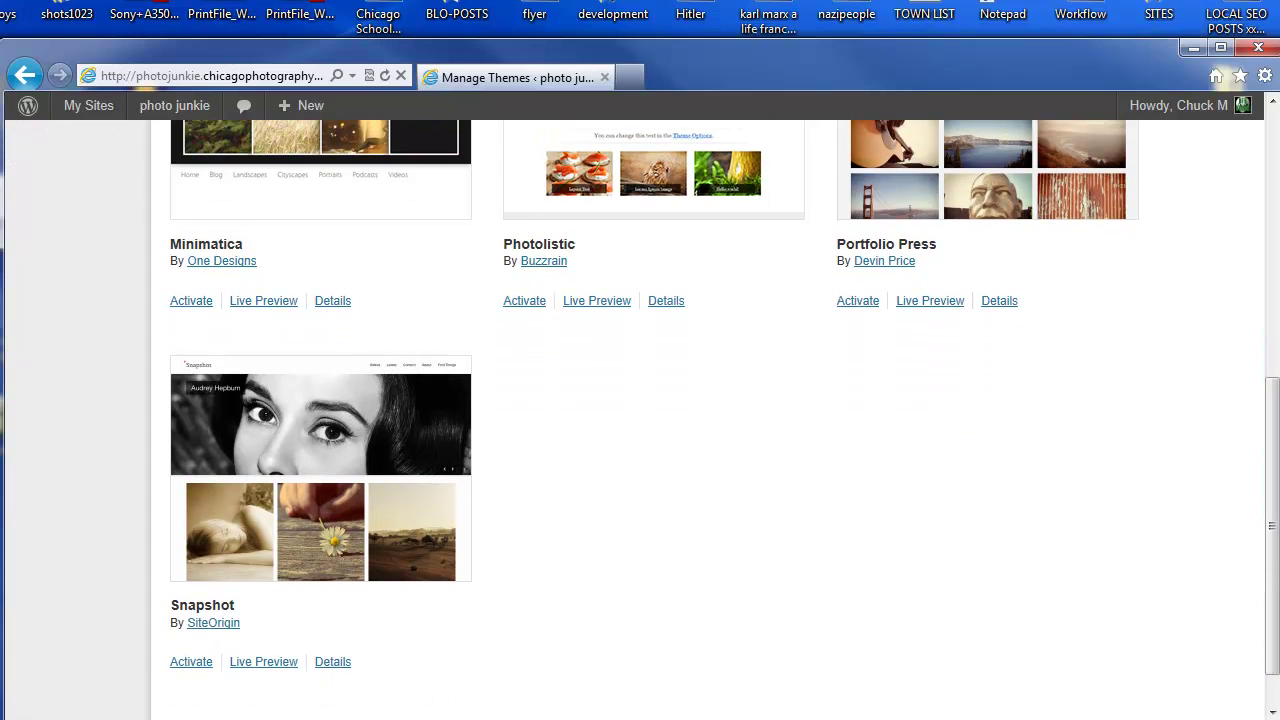
pyautogui.moveTo(1277, 457); pyautogui.dragTo(1274, 484)
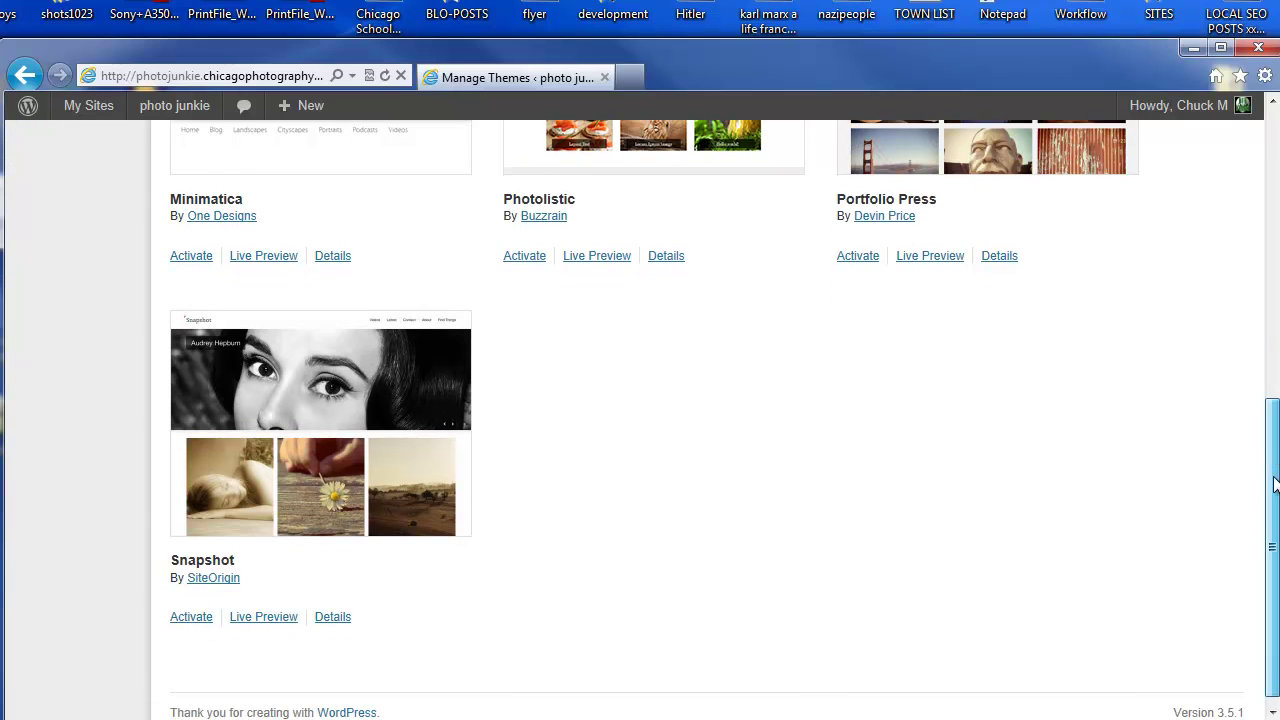
pyautogui.click(199, 621)
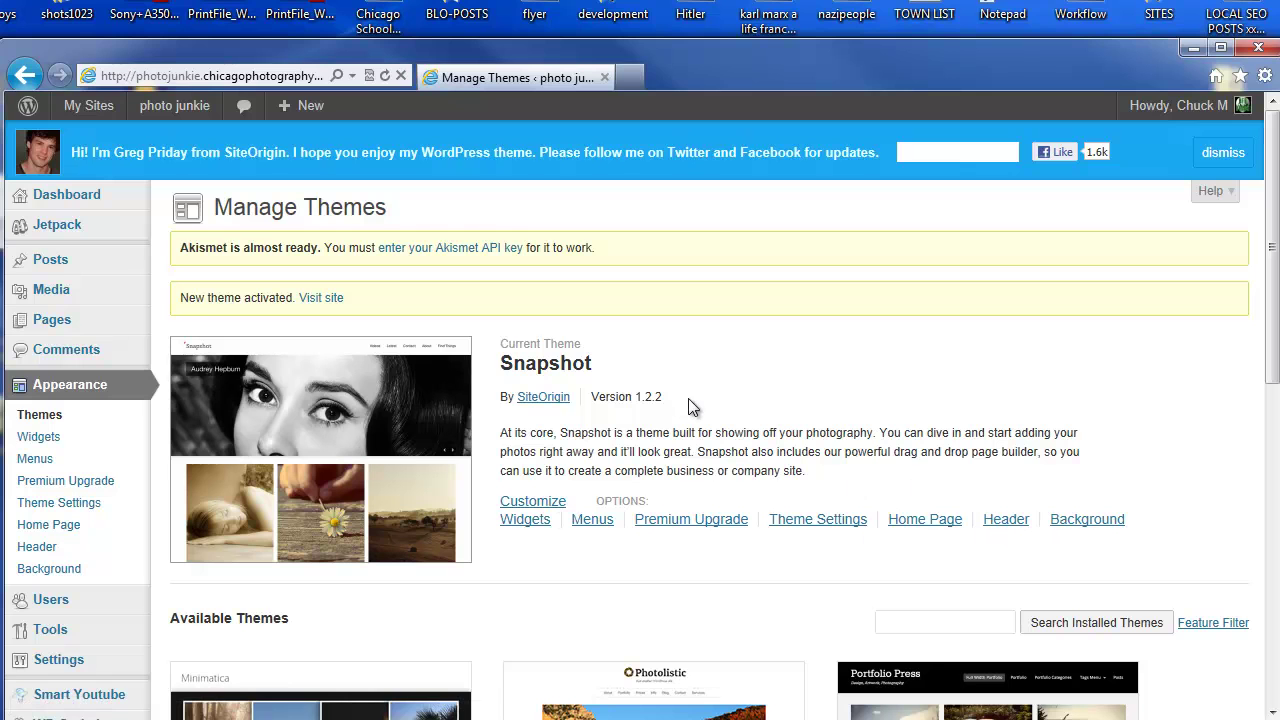
# Visit the photo junkie site and examine its home page, including the image slider and the Hello world! post tile.
pyautogui.moveTo(175, 110)
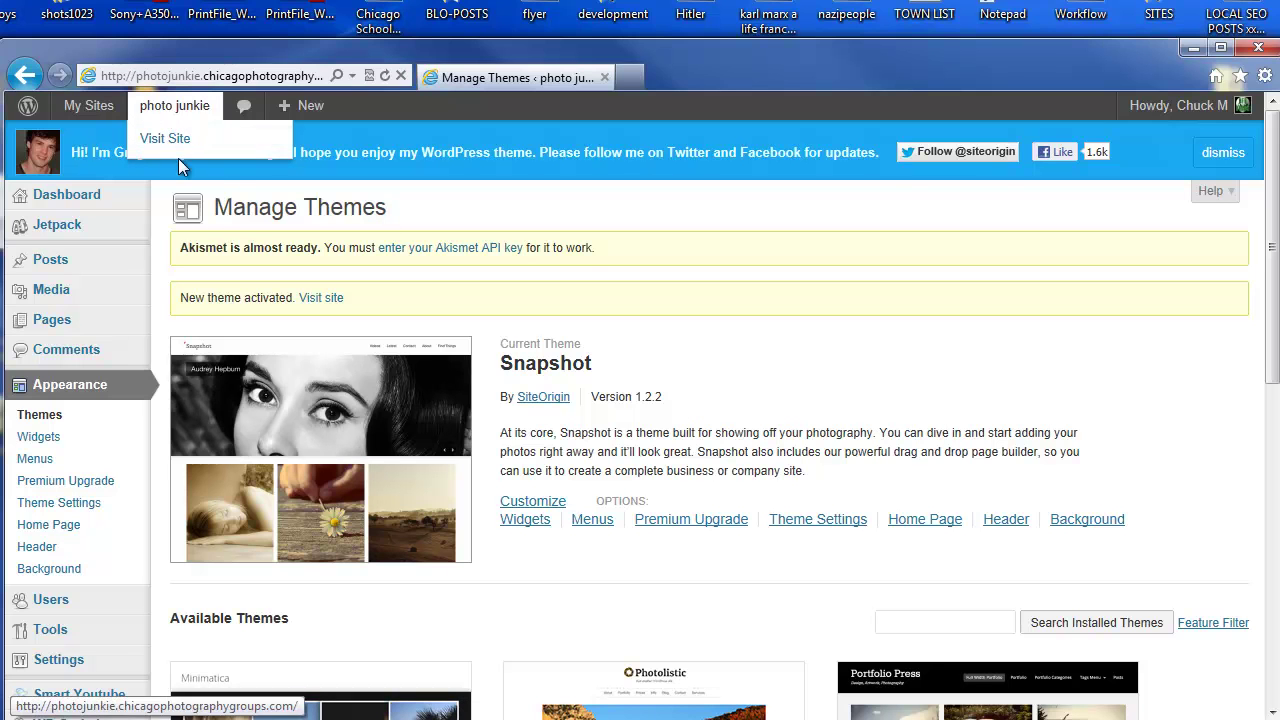
pyautogui.click(178, 150)
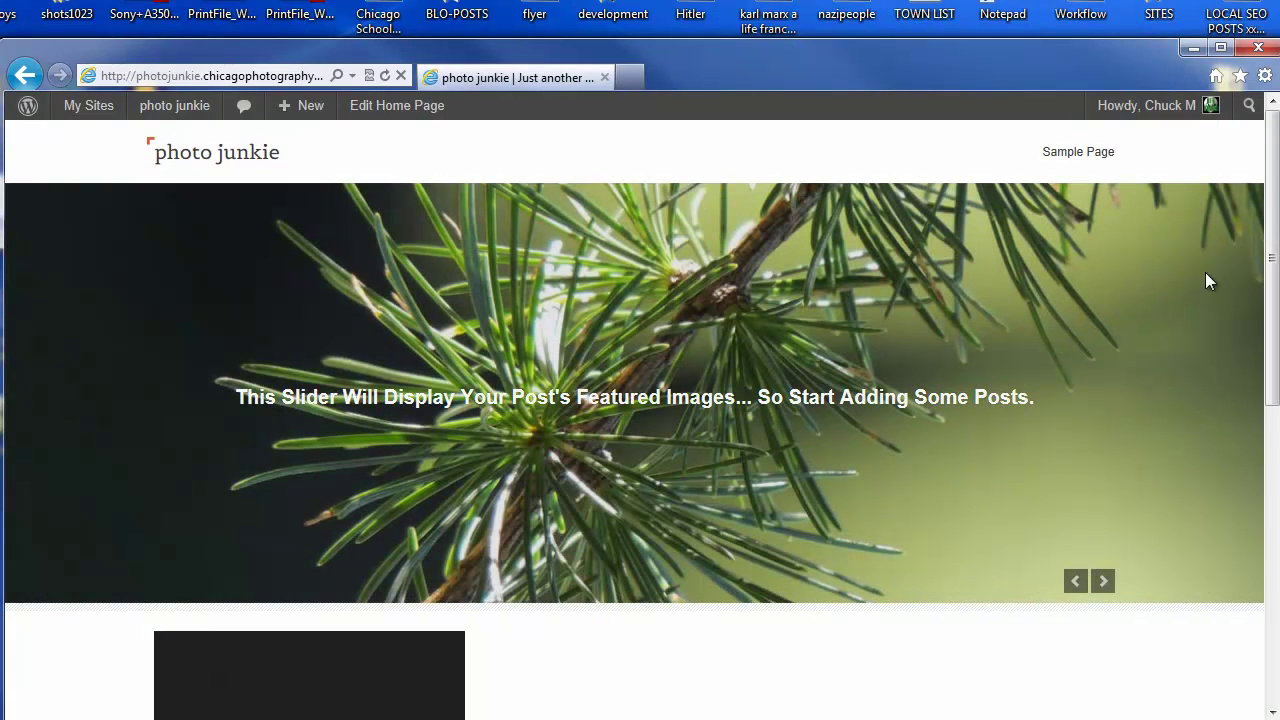
pyautogui.moveTo(1272, 257)
pyautogui.mouseDown()
pyautogui.moveTo(1272, 375)
pyautogui.moveTo(1272, 257)
pyautogui.mouseUp()
pyautogui.click(1104, 583)
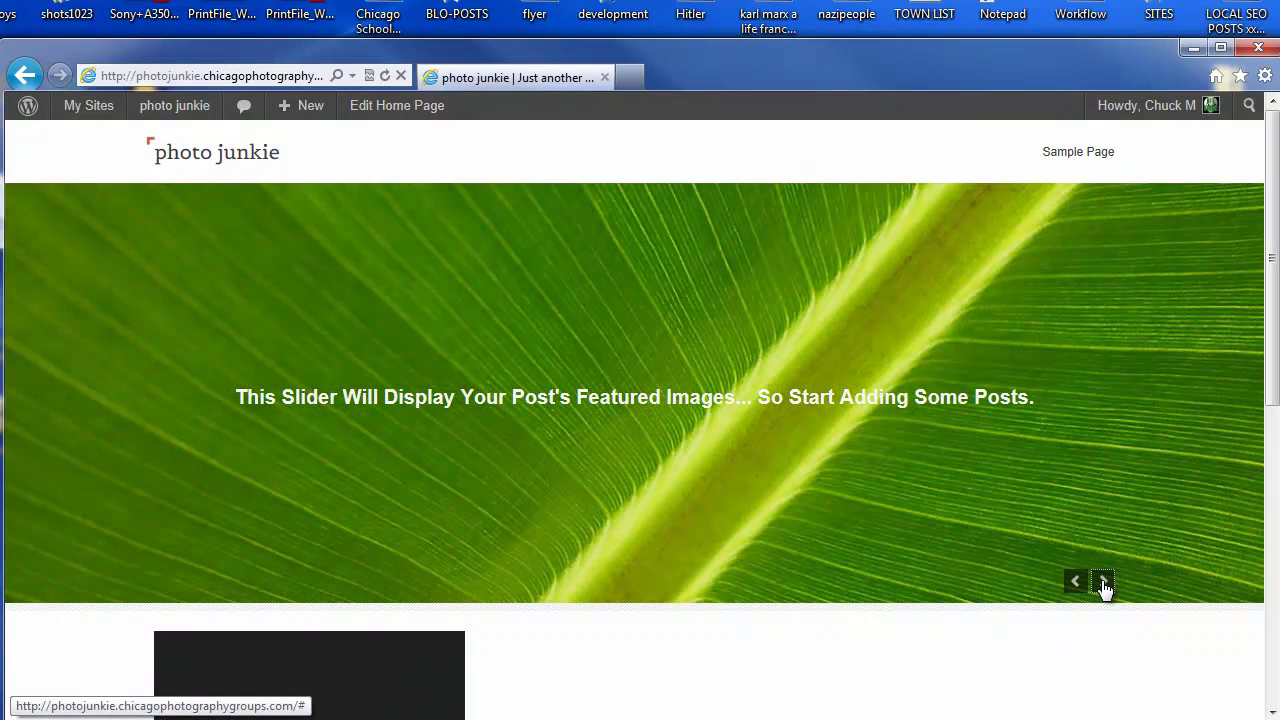
pyautogui.click(1104, 583)
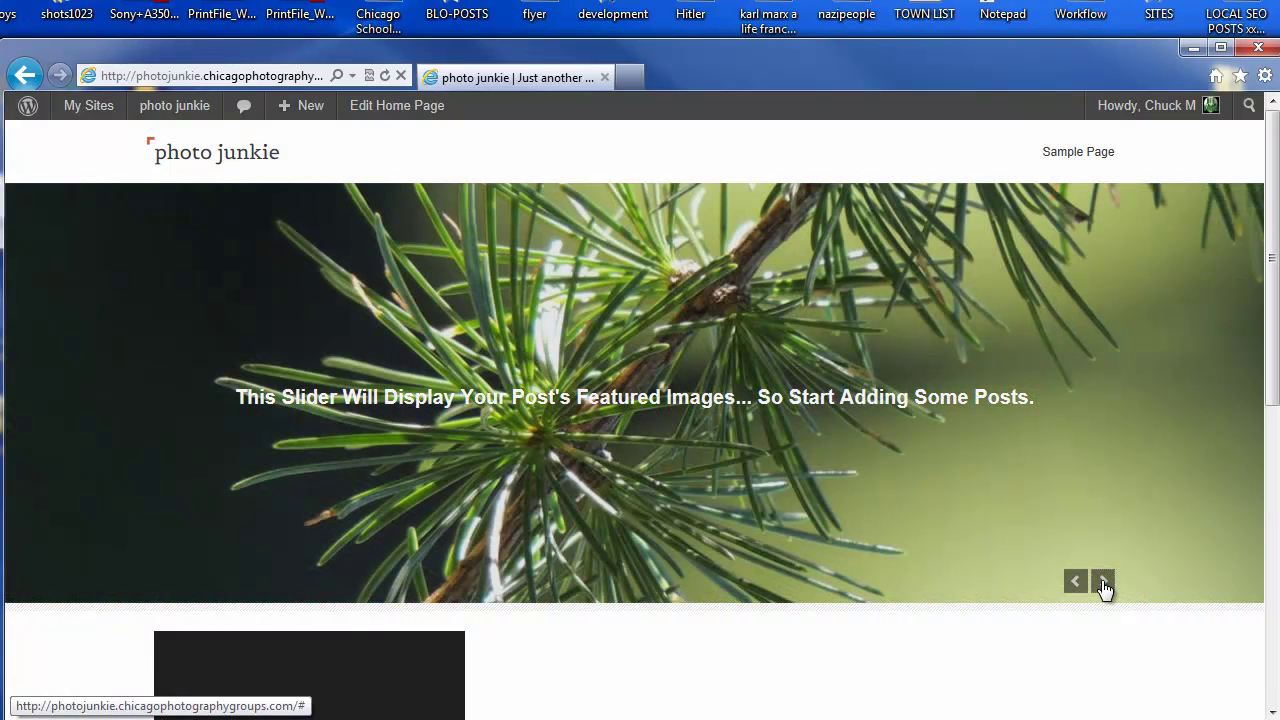
pyautogui.click(1104, 583)
pyautogui.scroll(-3, 1104, 588)
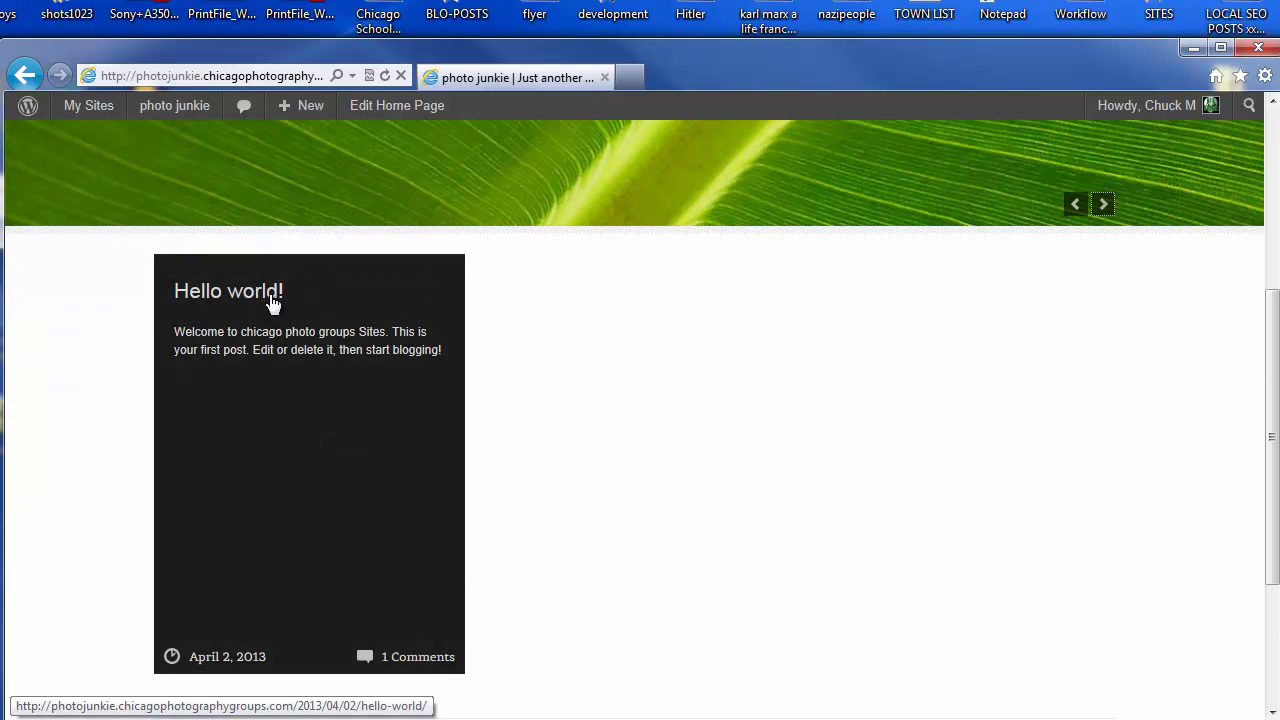
pyautogui.scroll(3, 820, 552)
pyautogui.scroll(-3, 317, 523)
pyautogui.scroll(3, 829, 531)
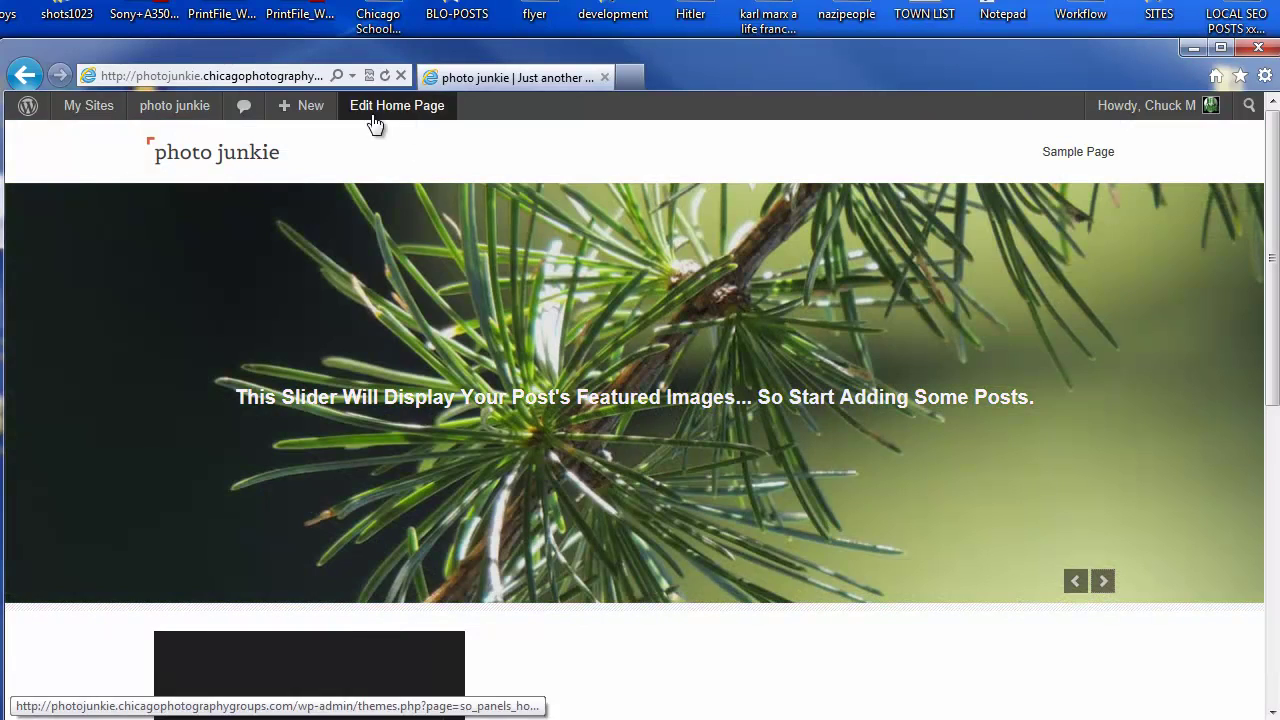
pyautogui.moveTo(143, 128)
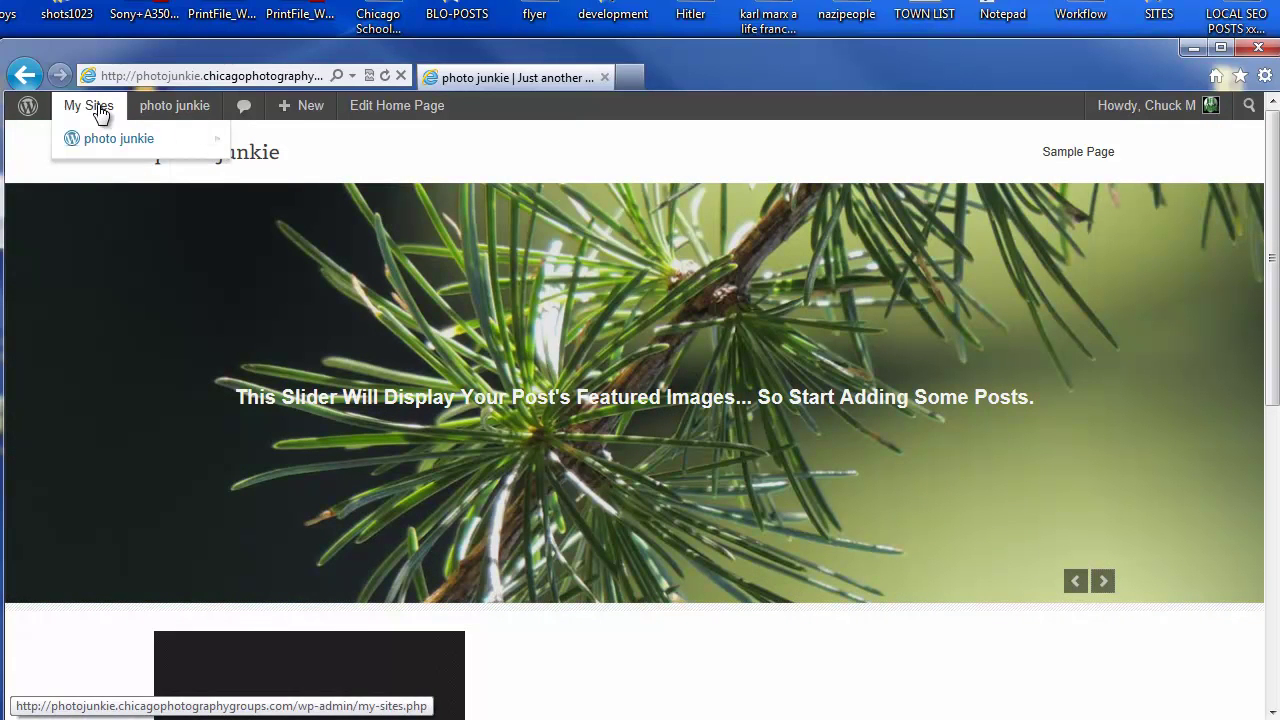
pyautogui.click(1077, 584)
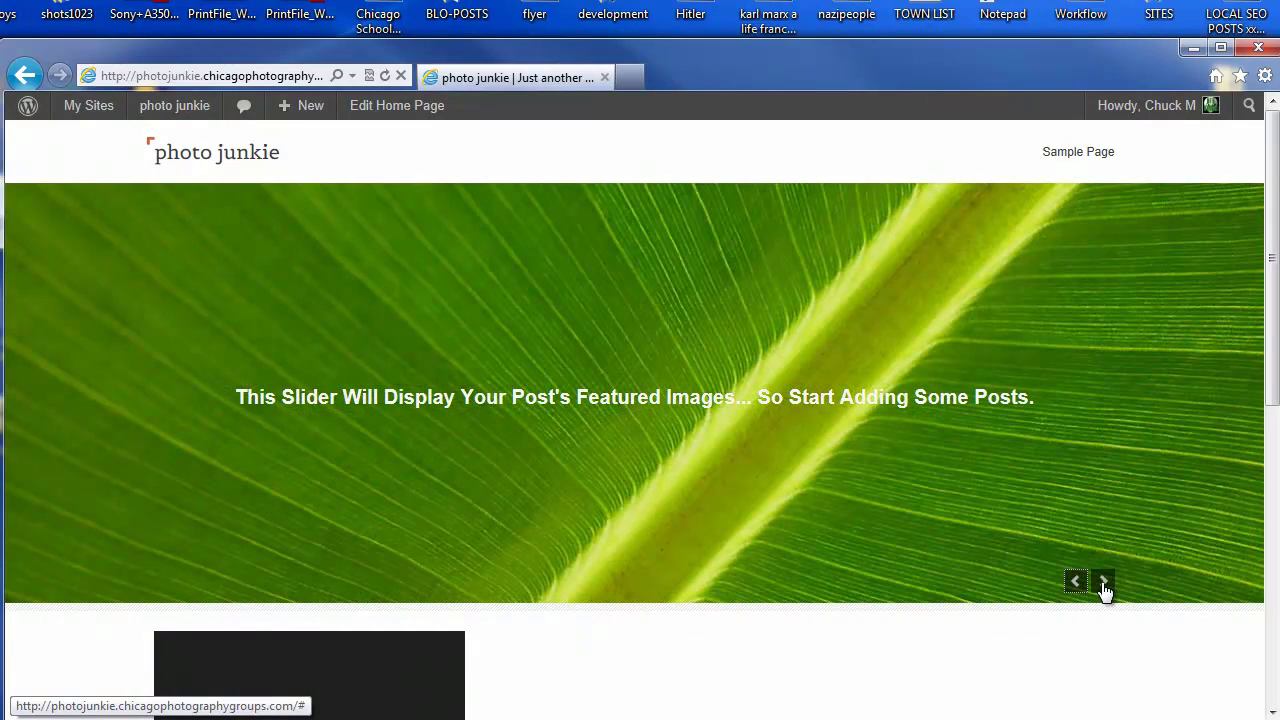
pyautogui.click(1104, 584)
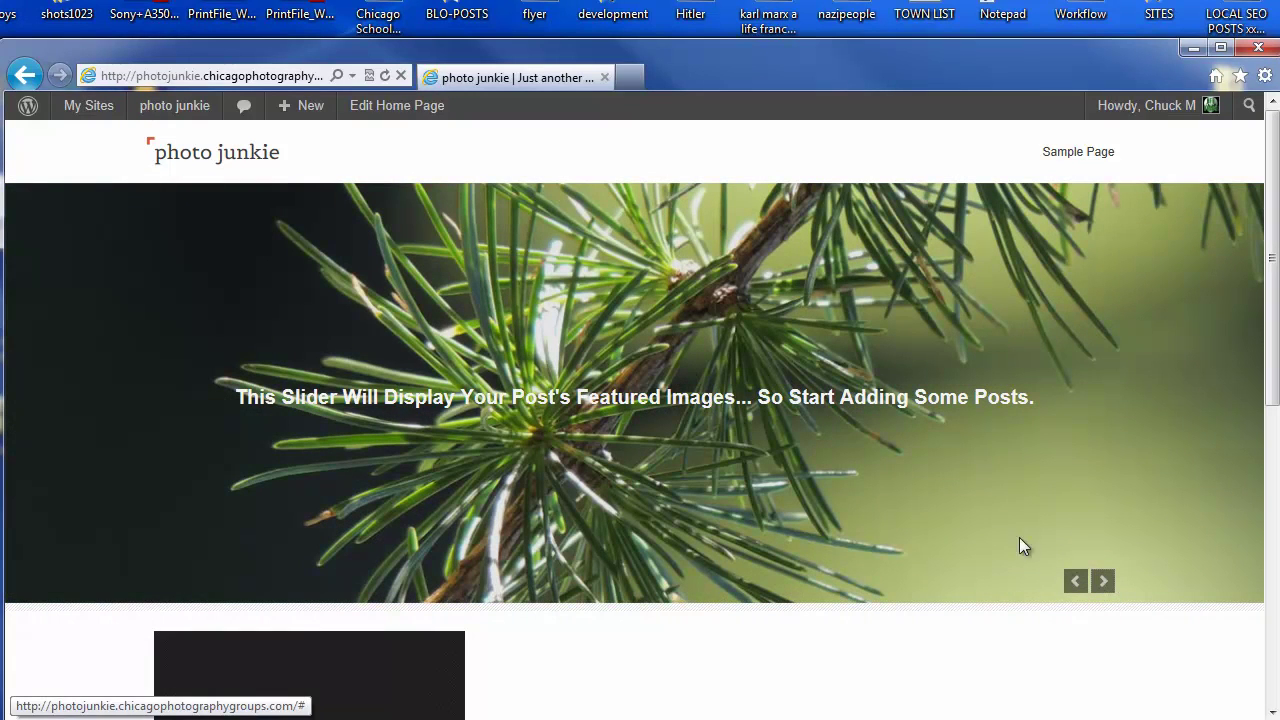
# Go back from the live home page to the photo junkie site's dashboard.
pyautogui.moveTo(78, 118)
pyautogui.moveTo(122, 141)
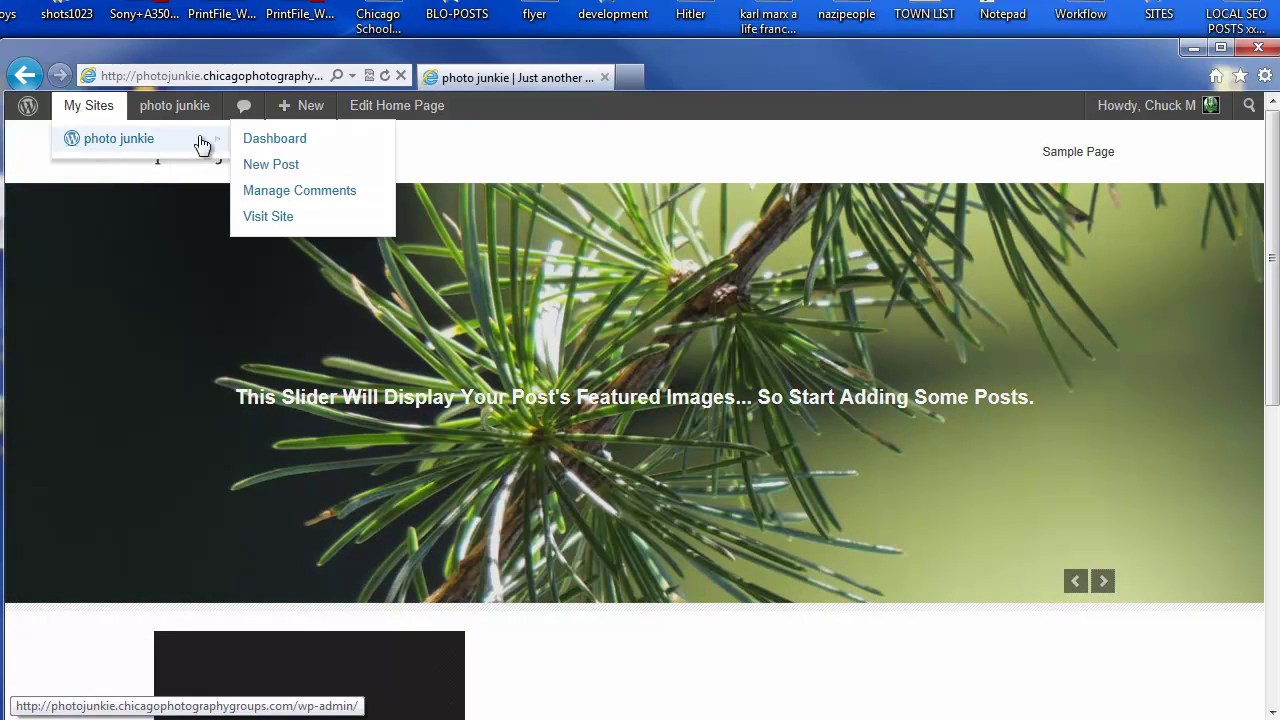
pyautogui.click(302, 142)
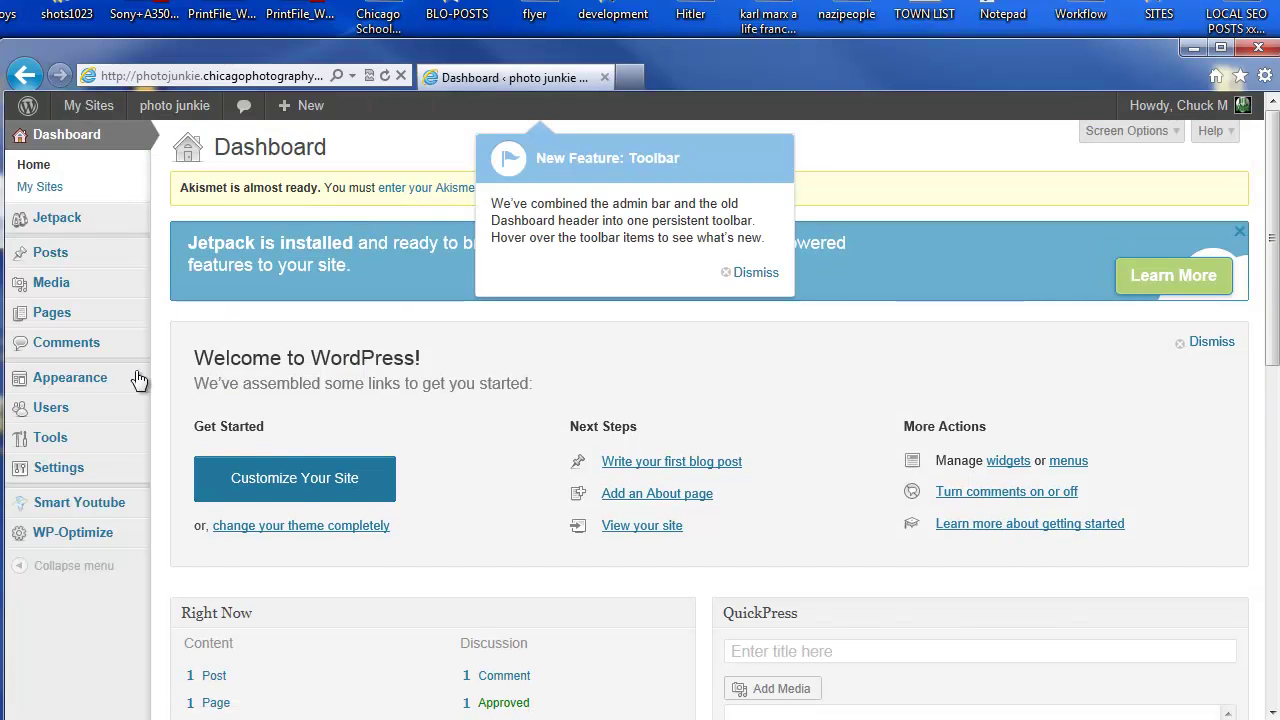
# Open the theme management page, look through the Snapshot author's SiteOrigin website and its theme gallery, and return to the themes.
pyautogui.moveTo(108, 395)
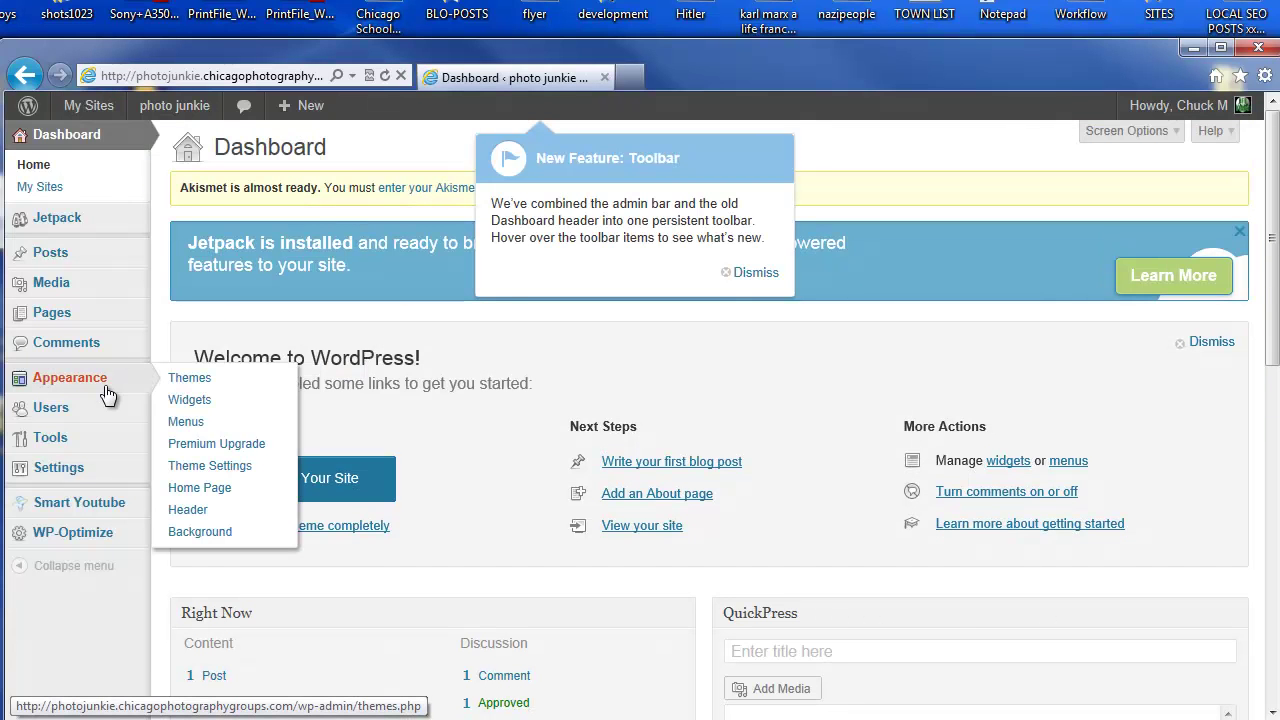
pyautogui.click(199, 383)
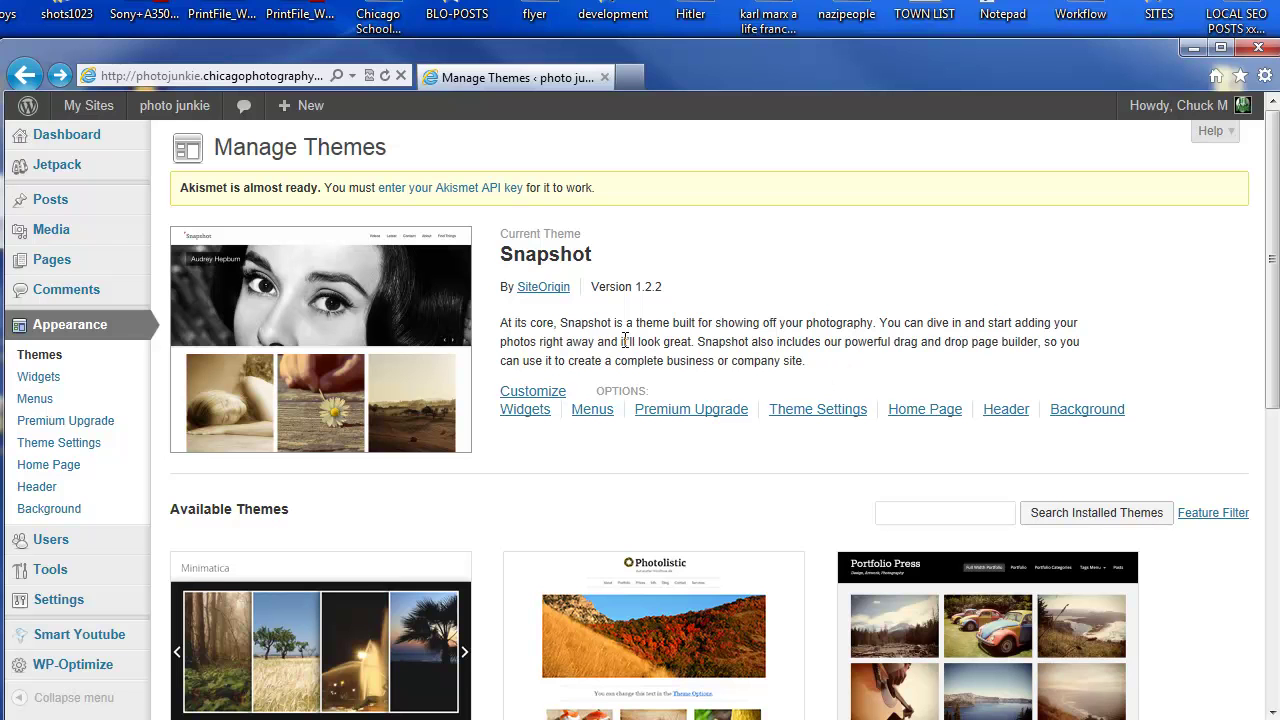
pyautogui.click(549, 288)
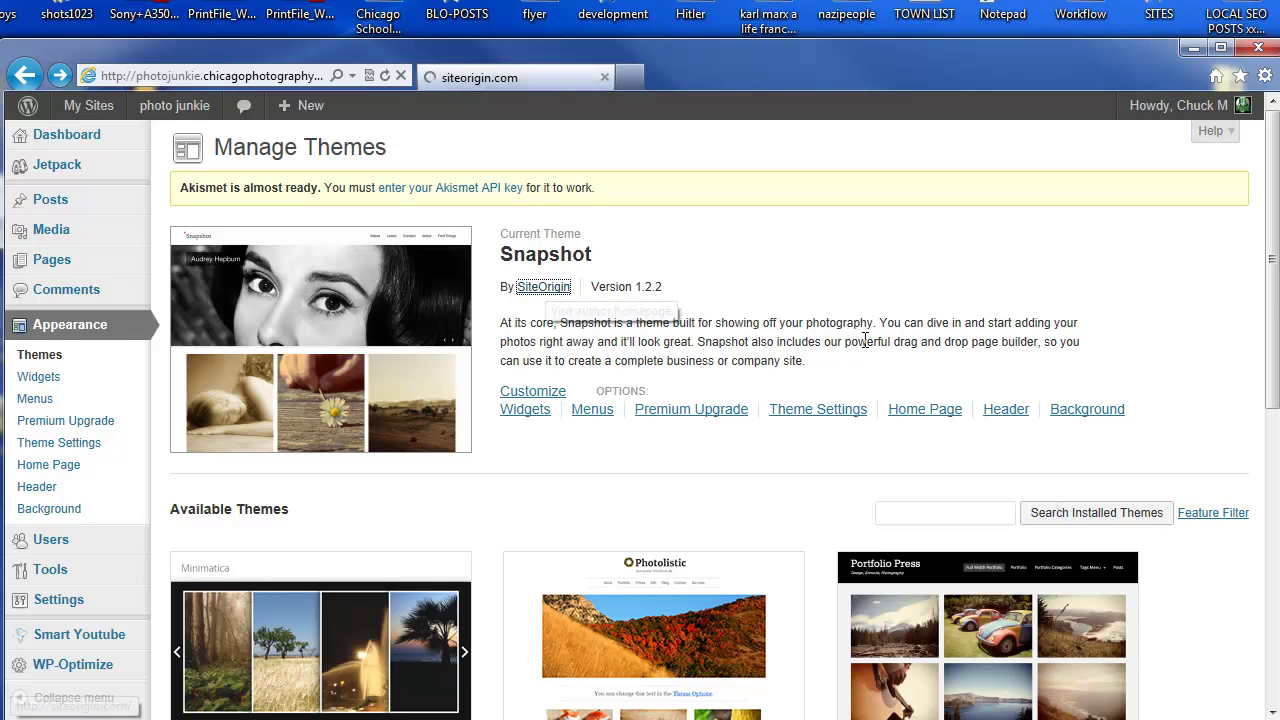
pyautogui.scroll(-2, 467, 497)
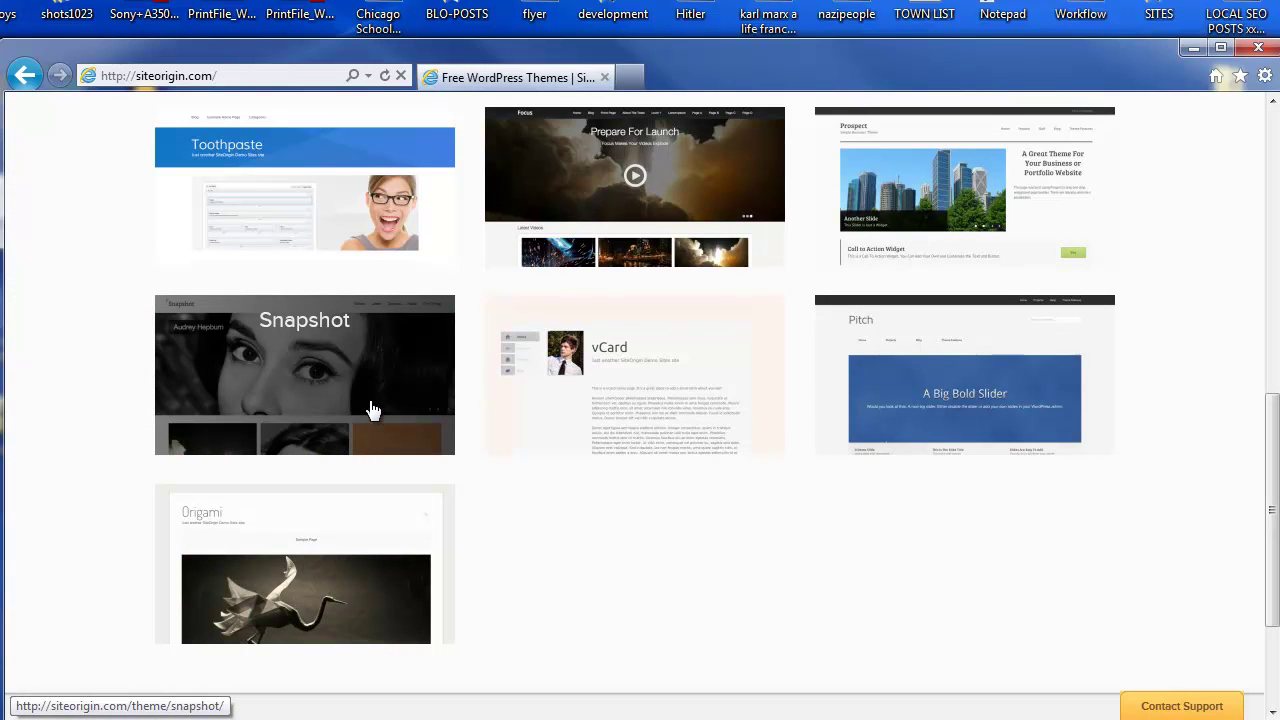
pyautogui.scroll(3, 388, 395)
pyautogui.scroll(3, 388, 395)
pyautogui.click(25, 76)
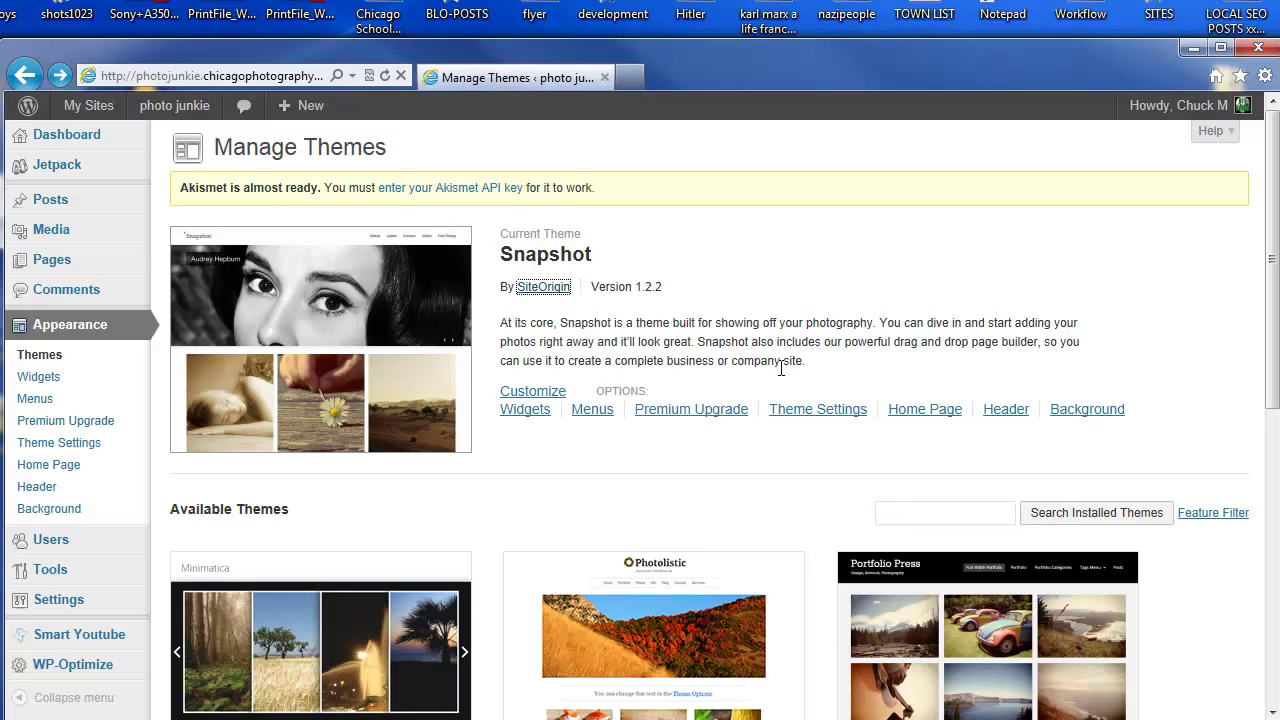
# Review the available themes and activate the Photolistic theme by Buzzrain.
pyautogui.click(838, 341)
pyautogui.scroll(-6, 787, 342)
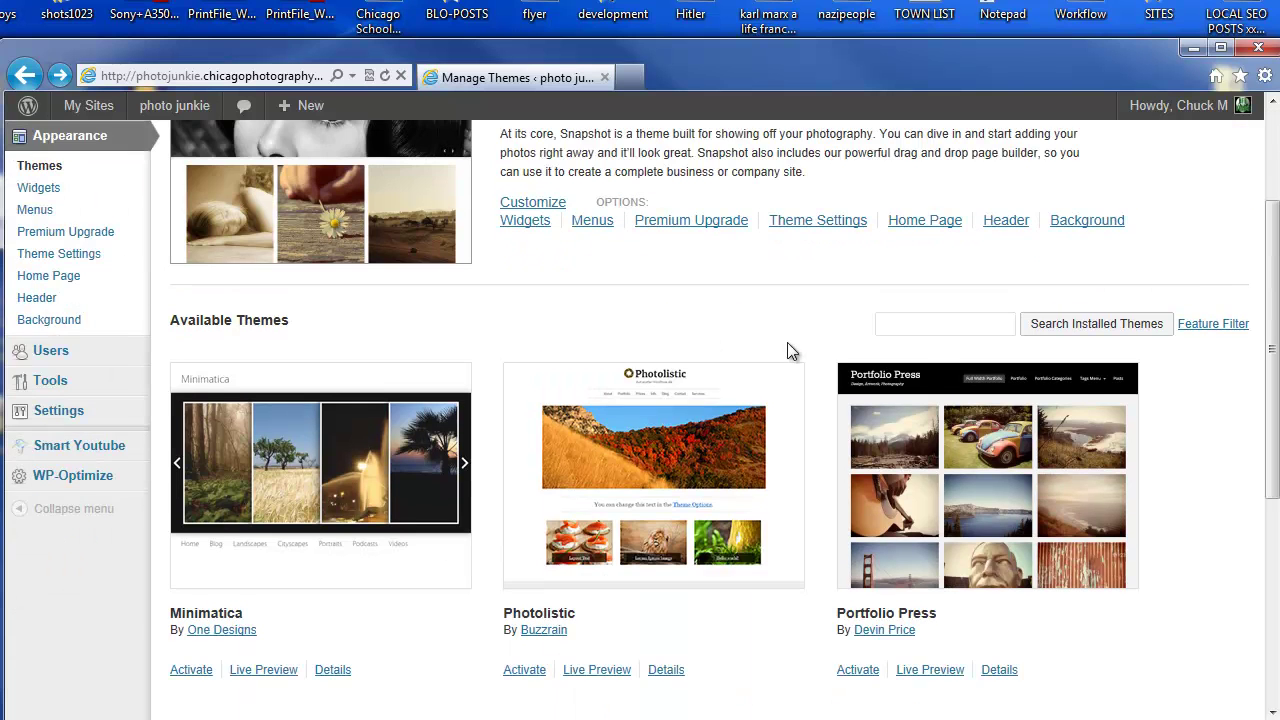
pyautogui.scroll(6, 787, 342)
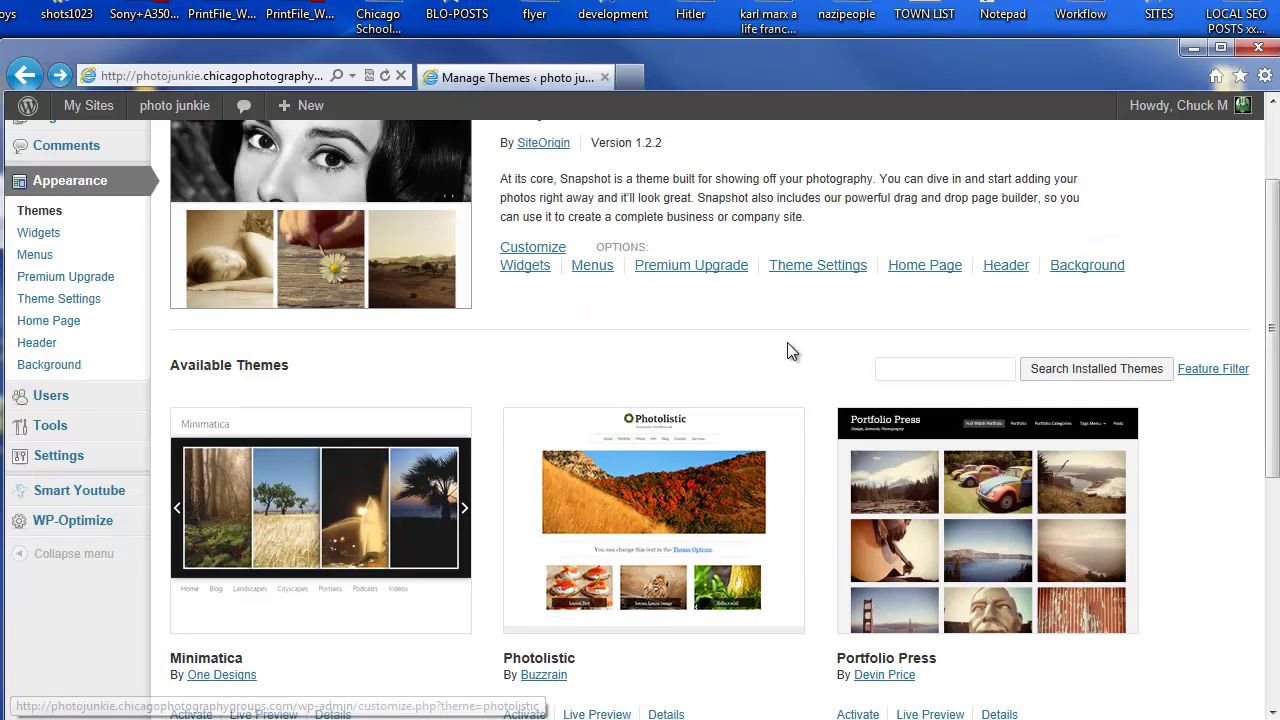
pyautogui.scroll(-3, 787, 342)
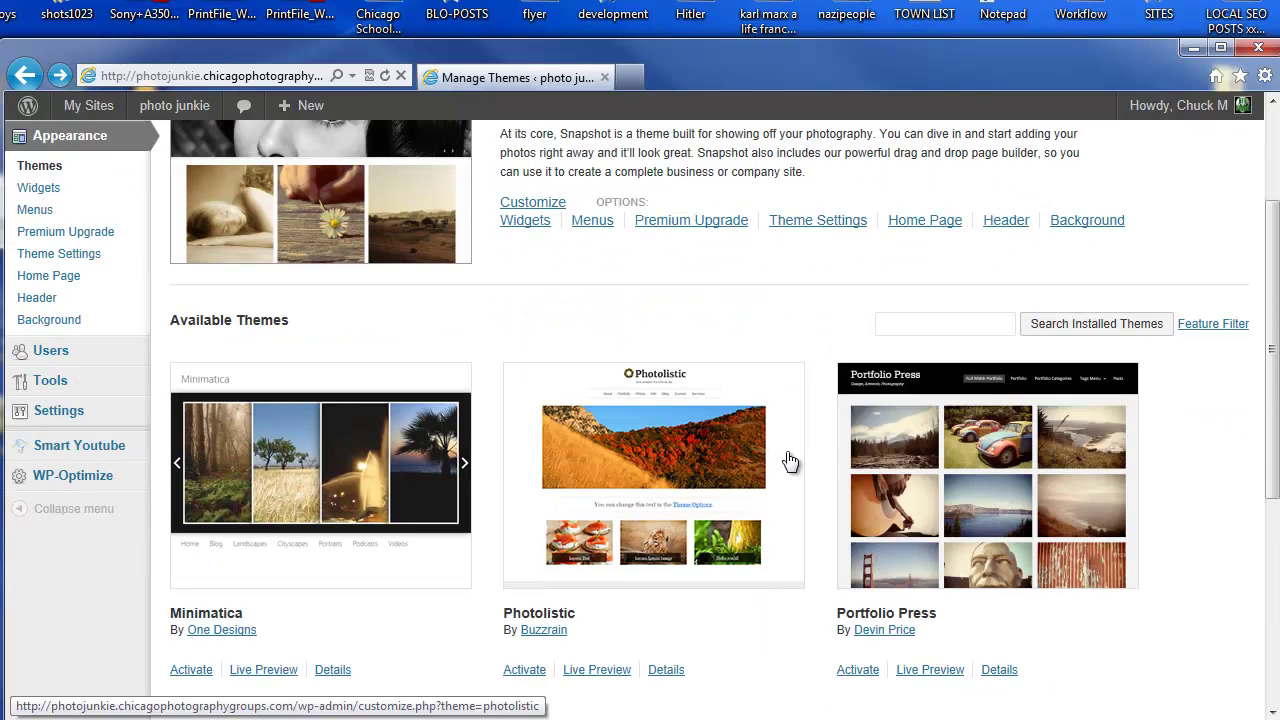
pyautogui.scroll(-1, 789, 465)
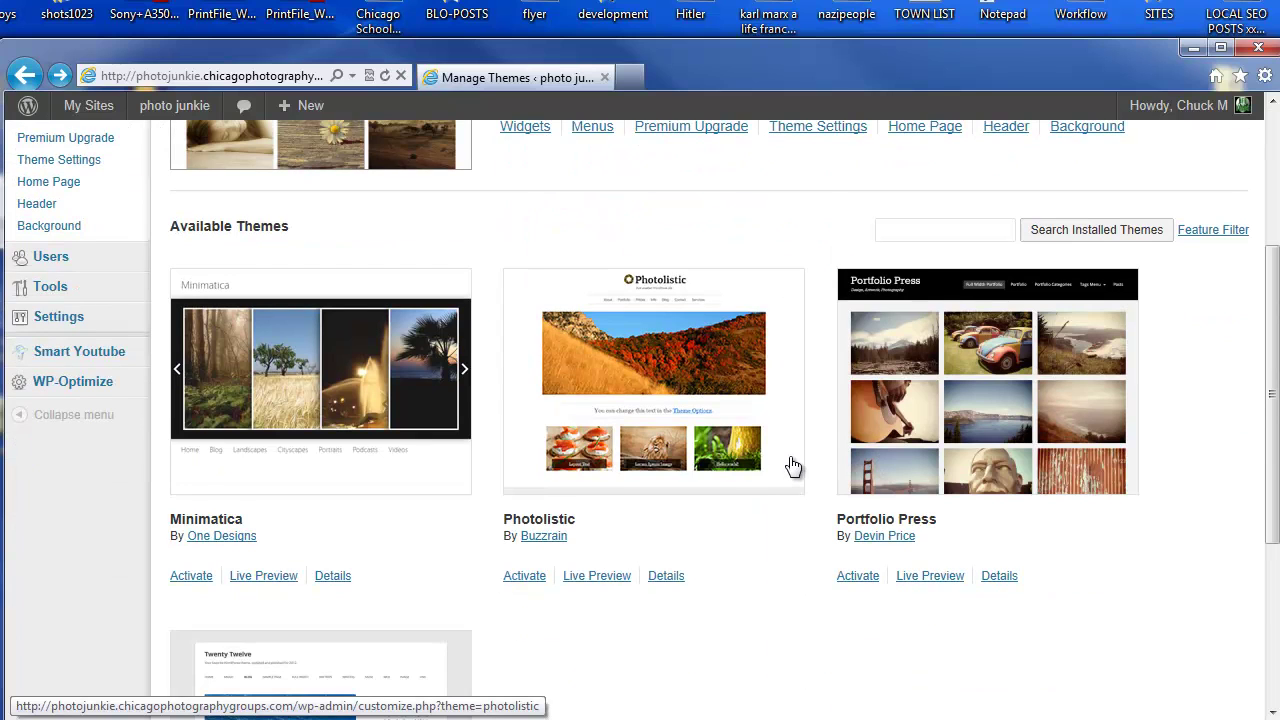
pyautogui.click(525, 577)
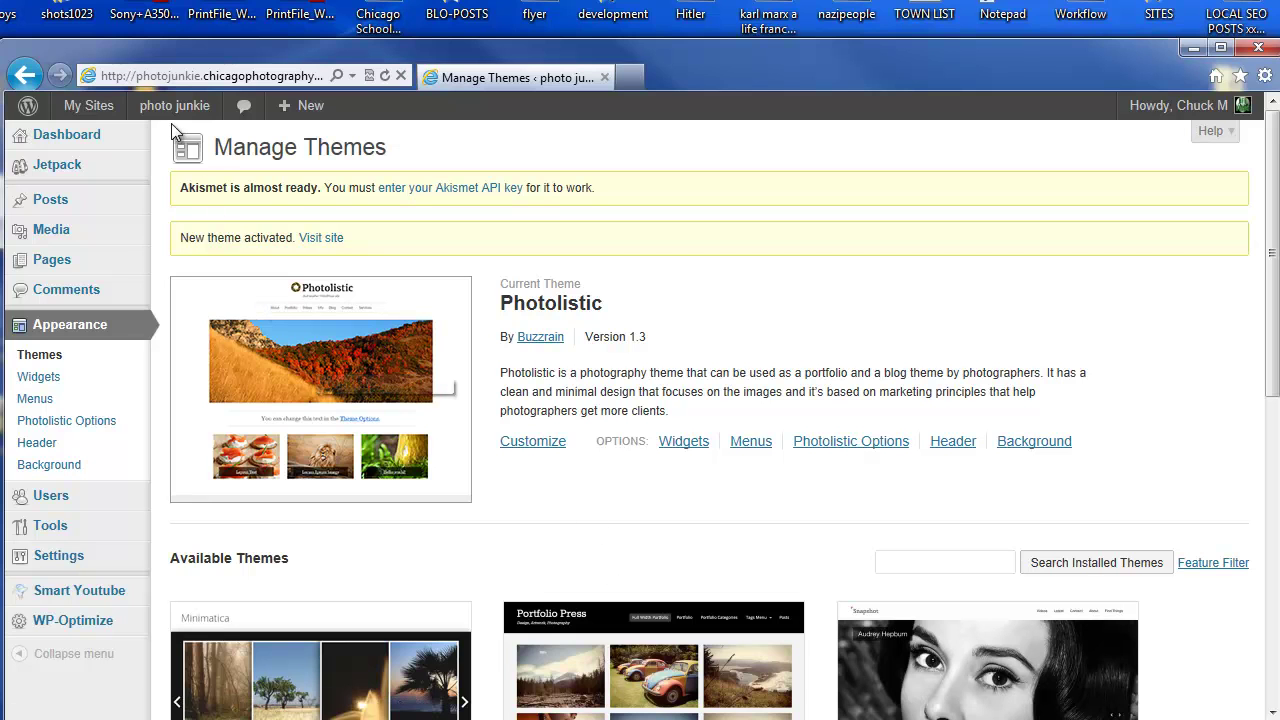
# Visit the photo junkie site and examine the Photolistic layout of its home page and Sample Page.
pyautogui.moveTo(110, 128)
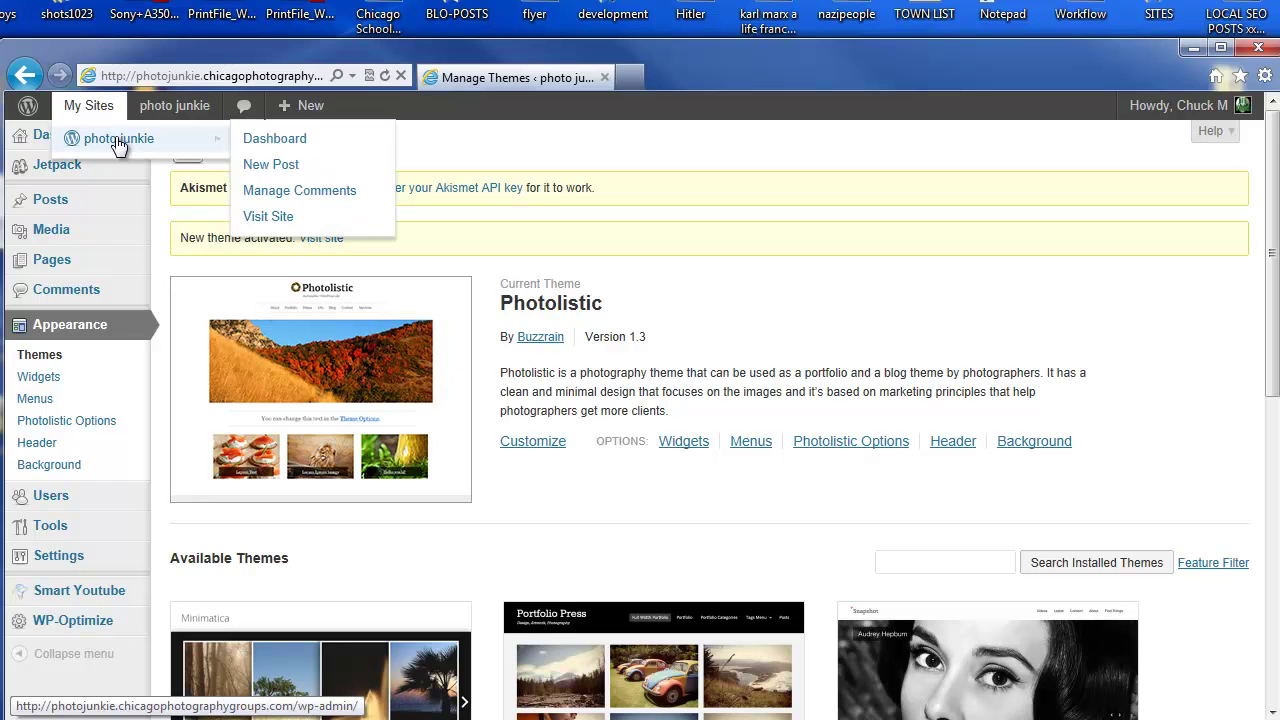
pyautogui.click(92, 112)
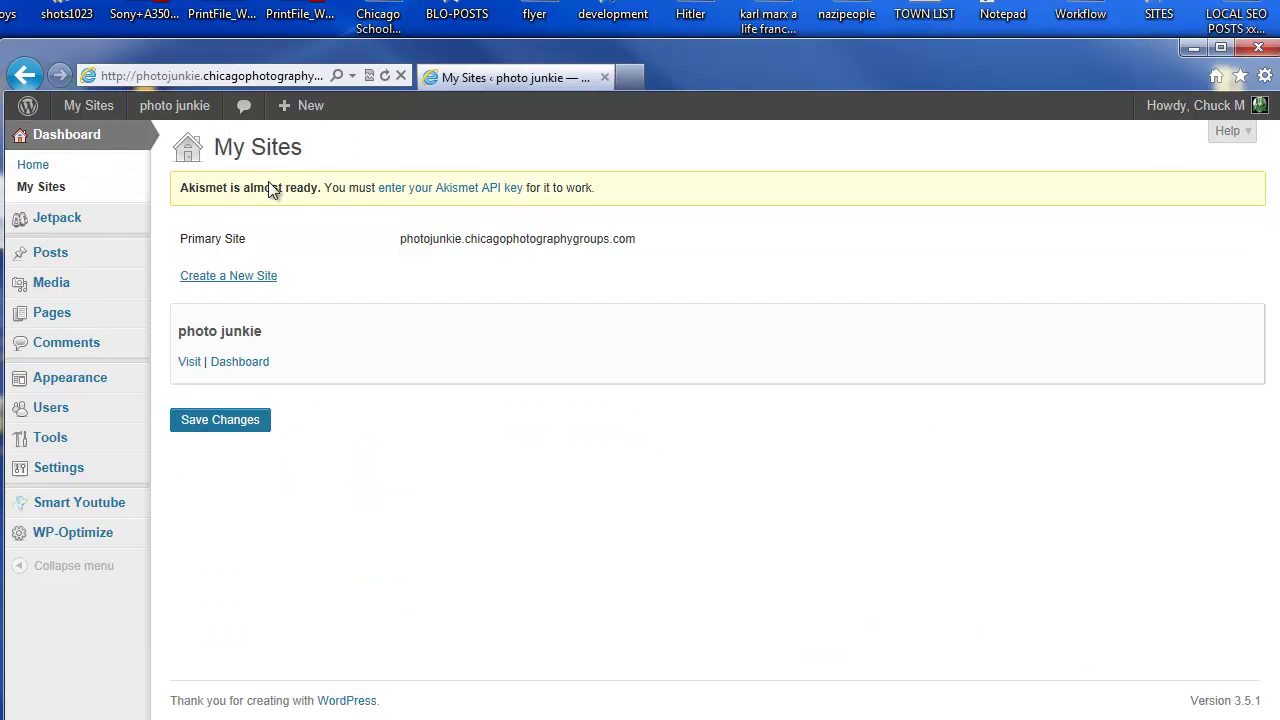
pyautogui.moveTo(115, 147)
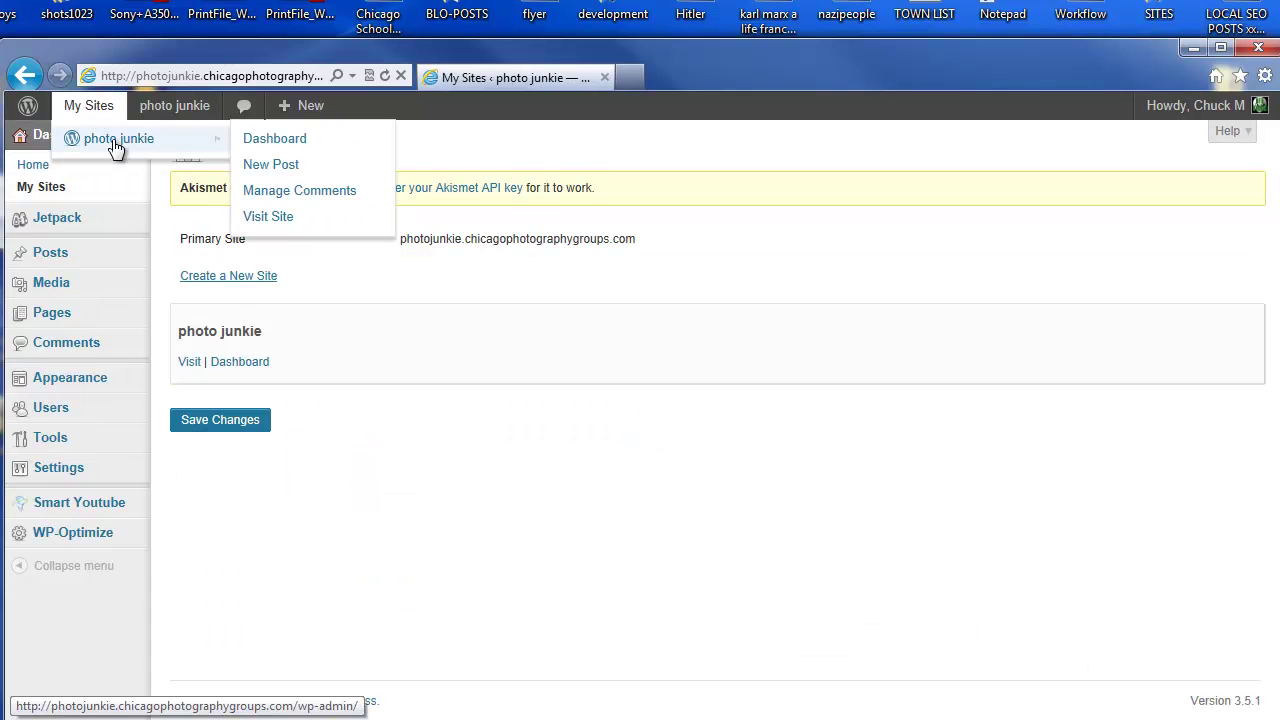
pyautogui.click(318, 217)
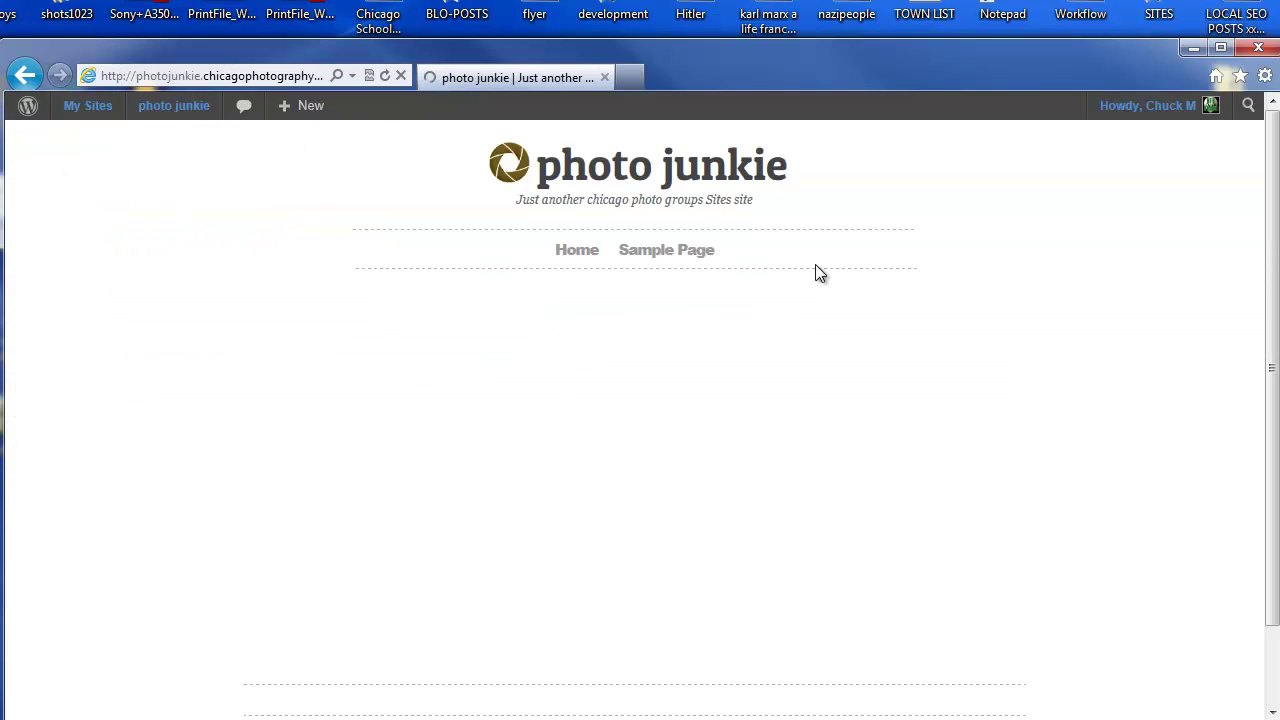
pyautogui.scroll(-2, 1191, 265)
pyautogui.scroll(2, 1191, 265)
pyautogui.click(650, 251)
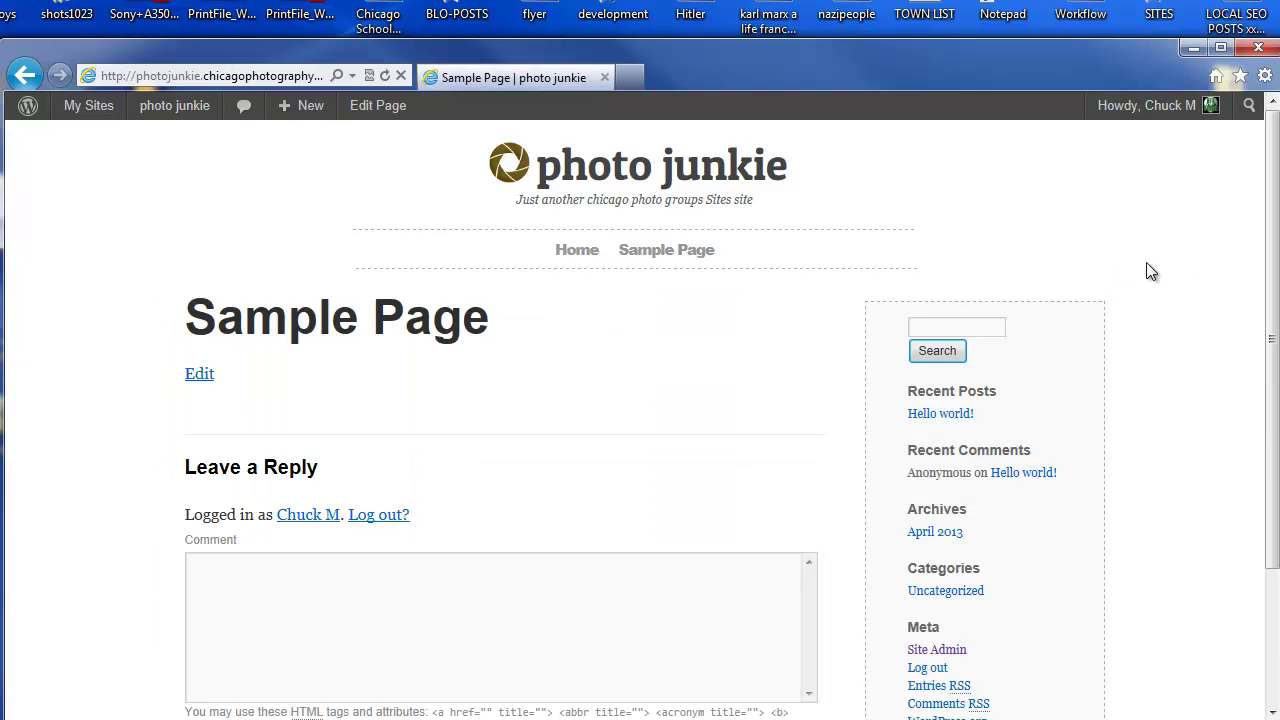
pyautogui.click(580, 254)
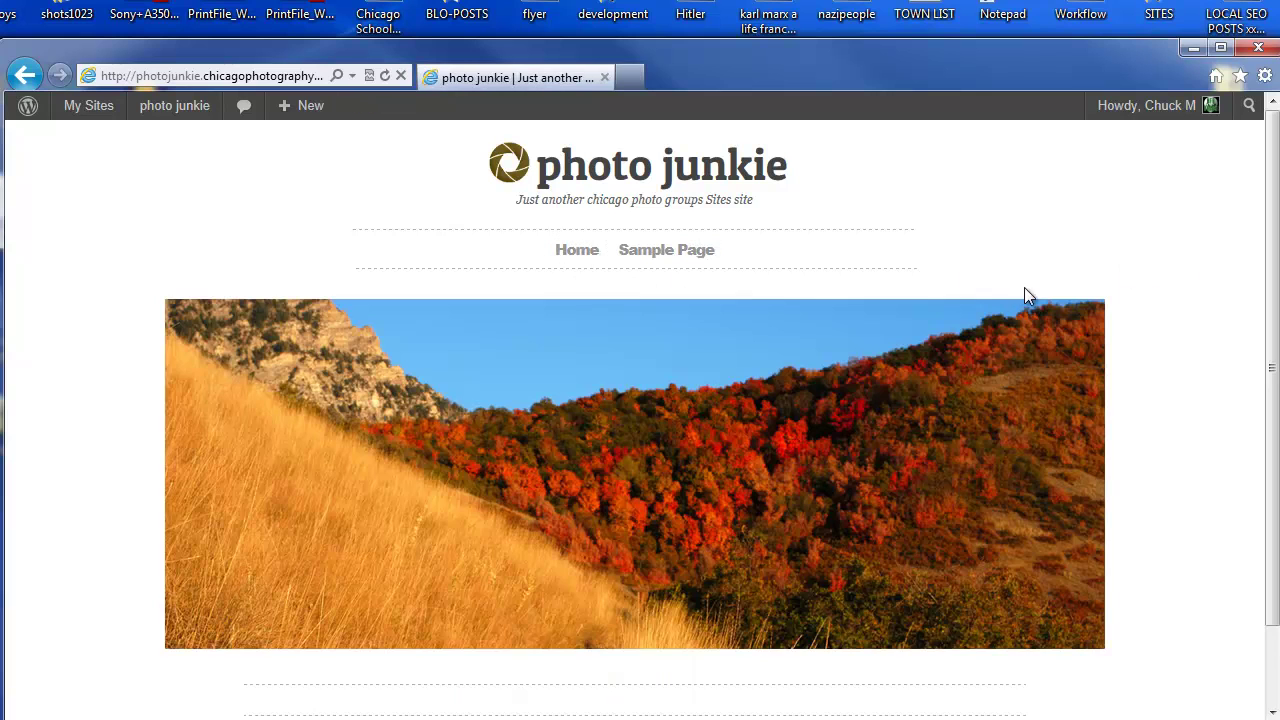
# Return through the site's dashboard to the theme management page and activate the Portfolio Press theme.
pyautogui.click(26, 78)
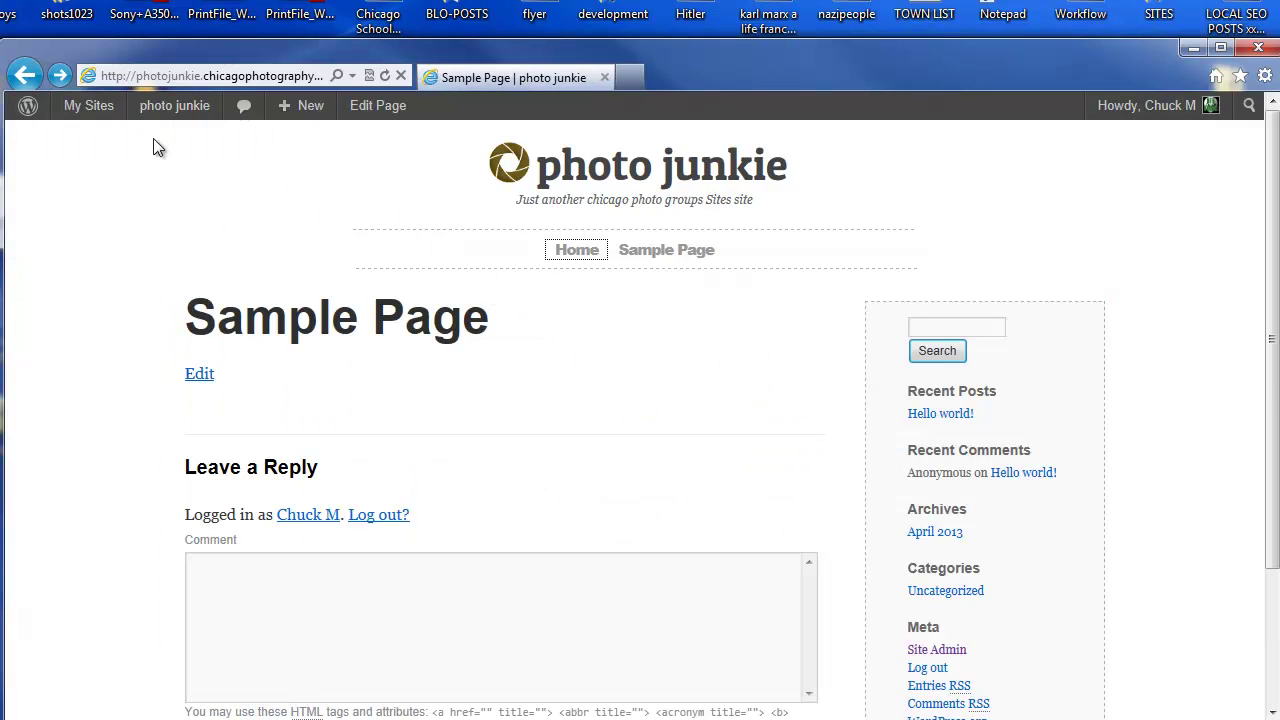
pyautogui.moveTo(98, 110)
pyautogui.moveTo(123, 148)
pyautogui.click(292, 143)
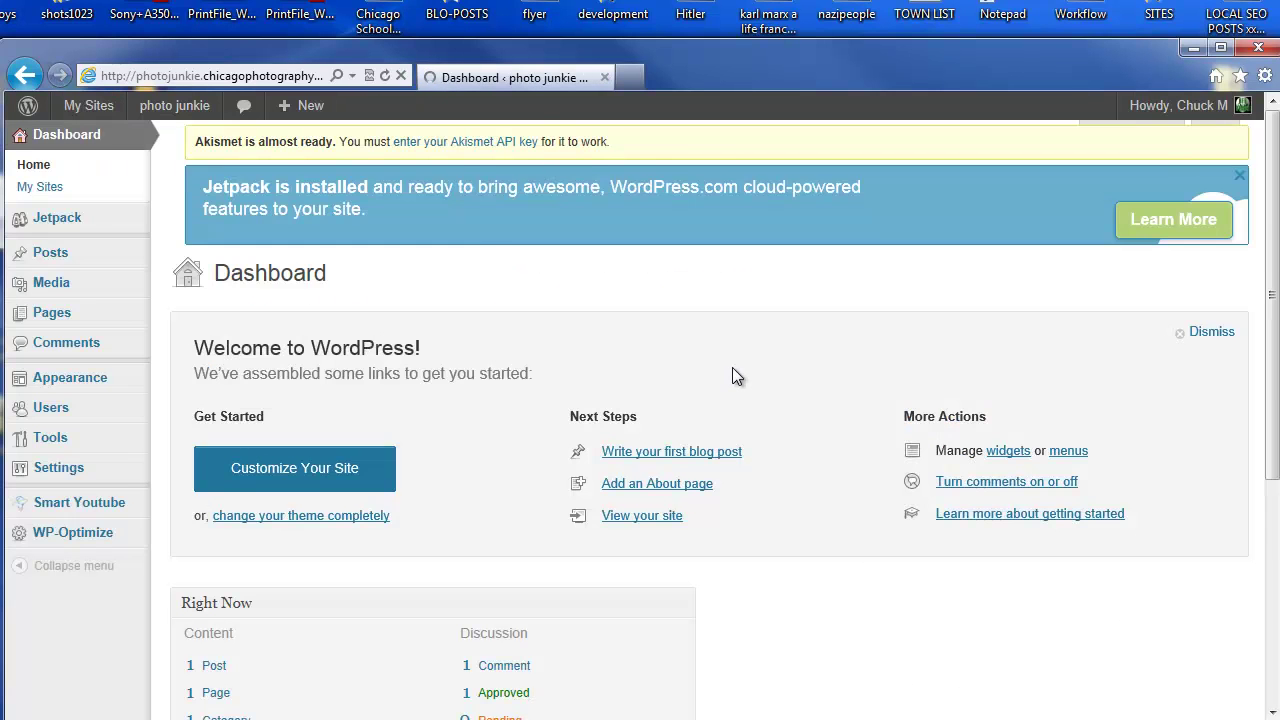
pyautogui.moveTo(94, 374)
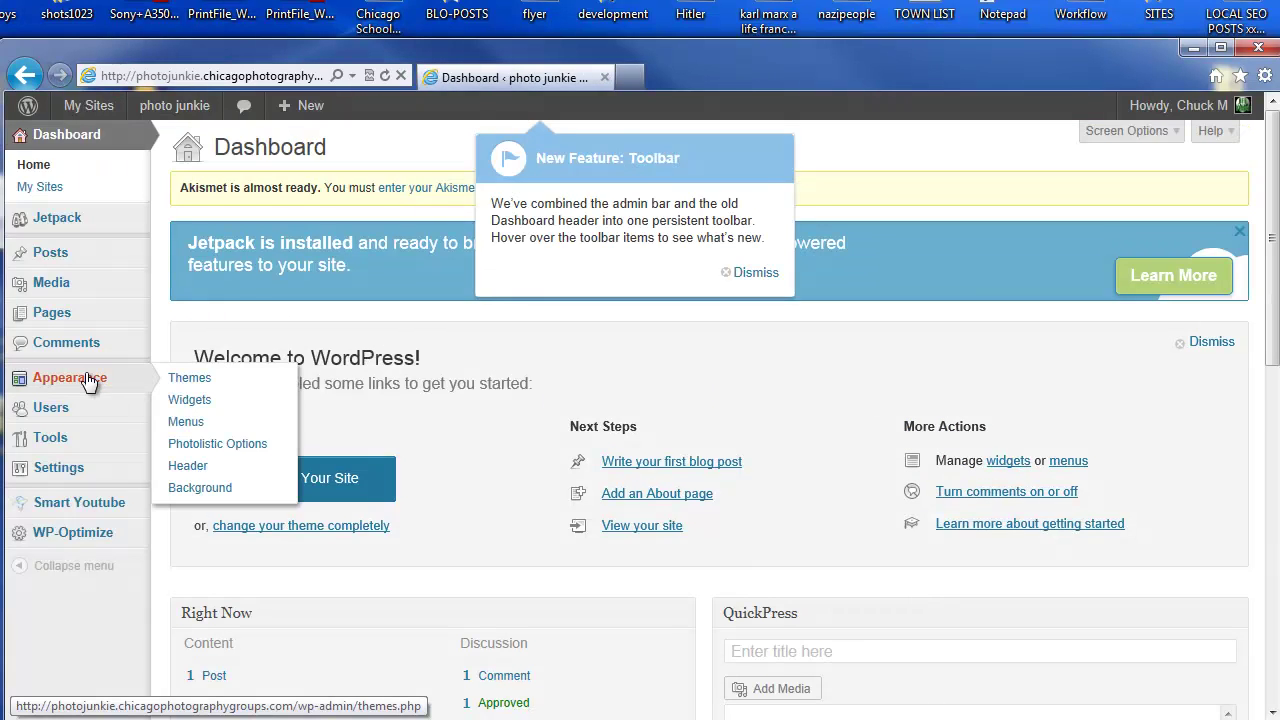
pyautogui.click(230, 382)
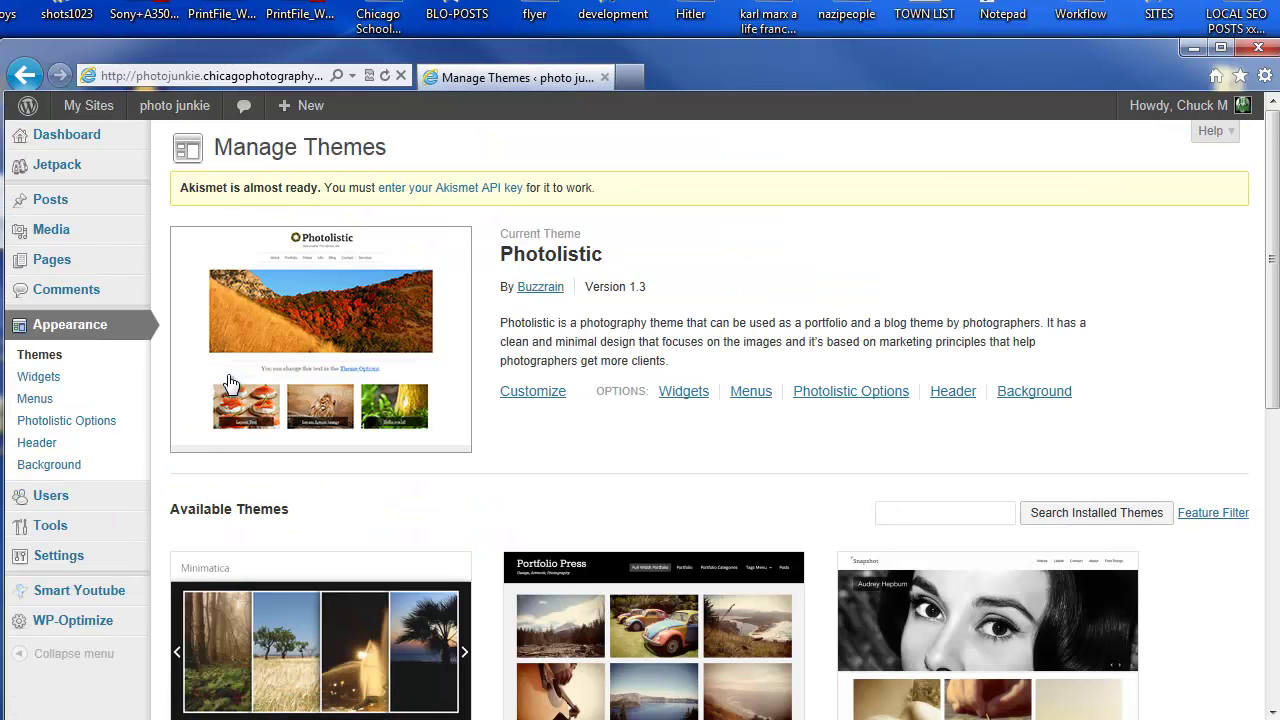
pyautogui.scroll(-2, 725, 406)
pyautogui.scroll(-2, 728, 415)
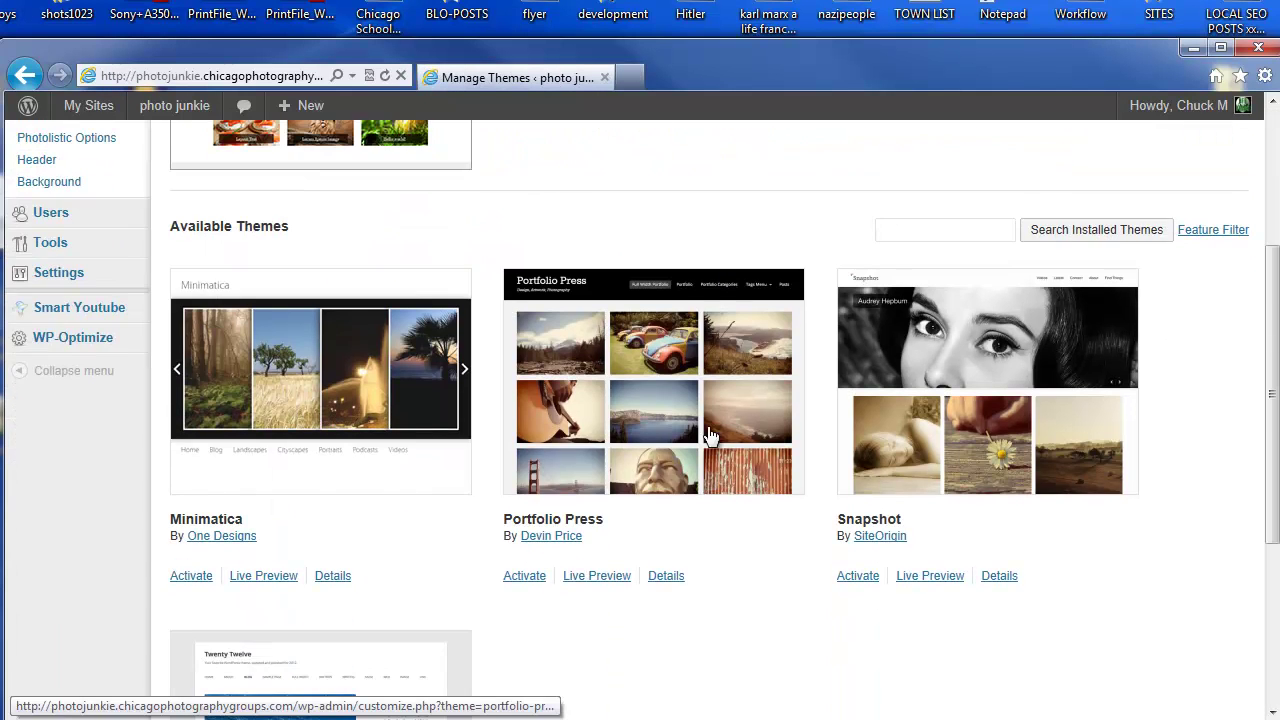
pyautogui.click(518, 580)
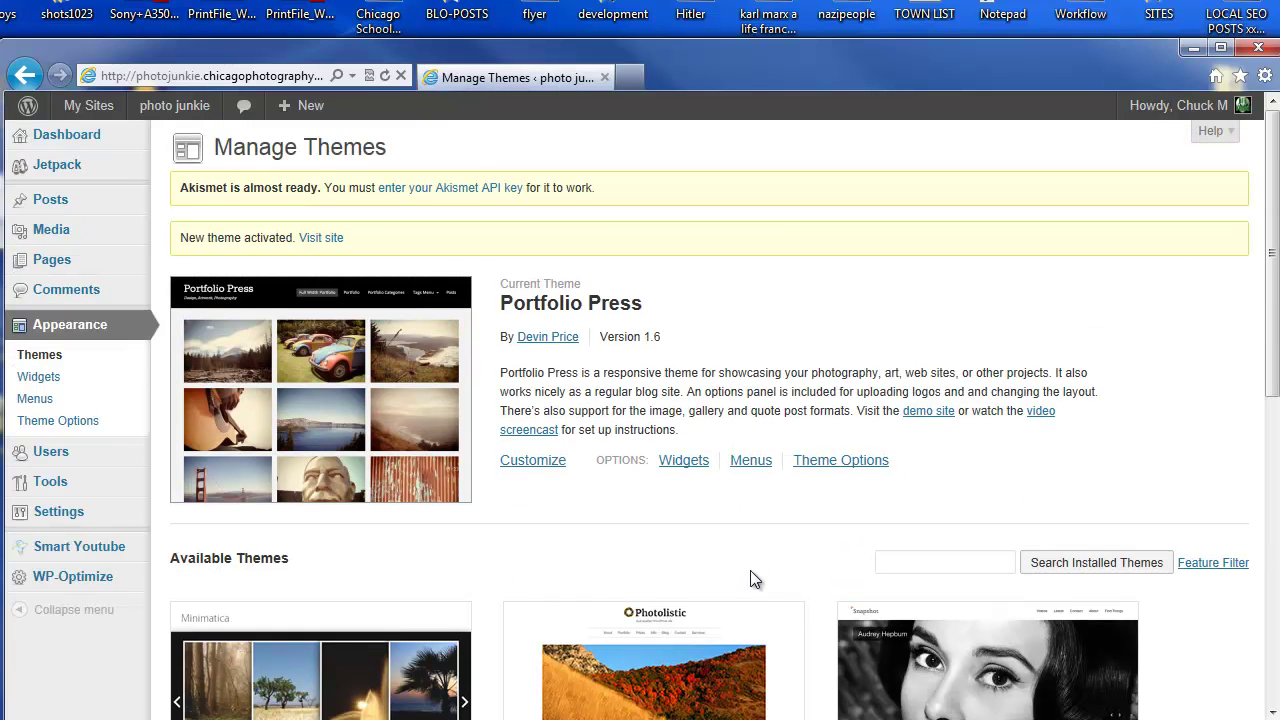
# Examine the Site Title & Tagline and Static Front Page settings in the Portfolio Press customizer, and open the theme options.
pyautogui.click(532, 461)
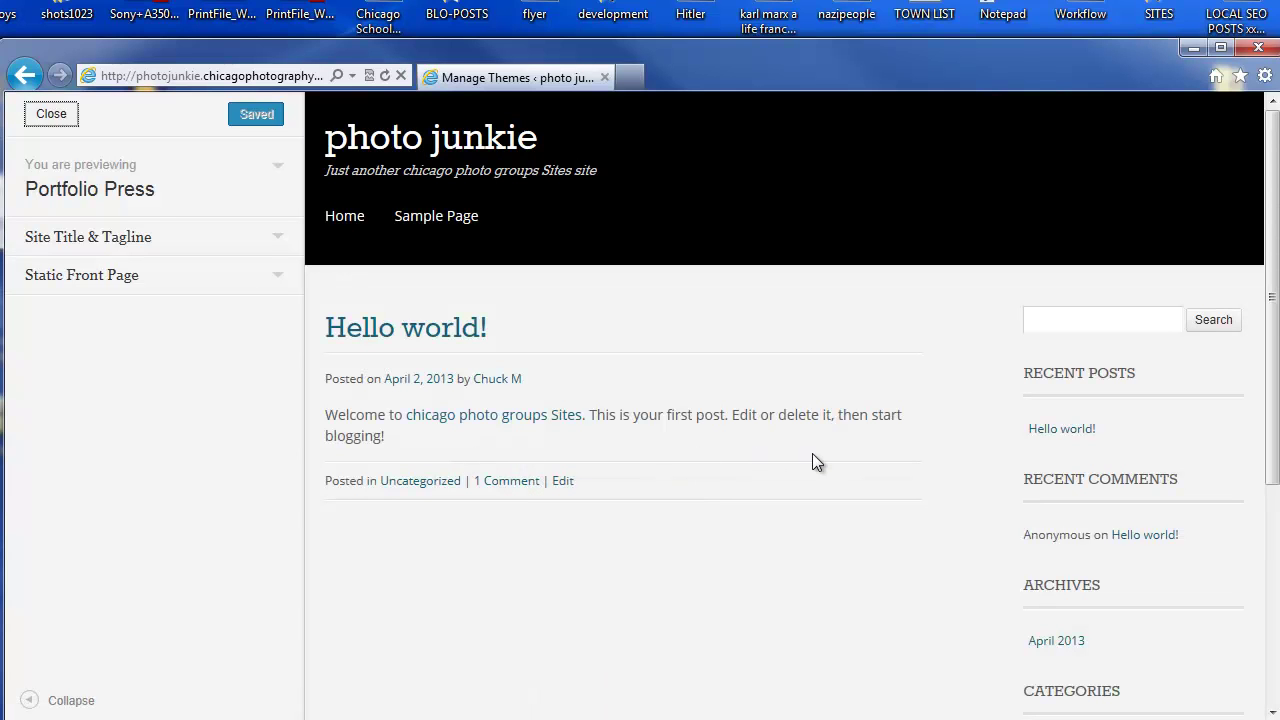
pyautogui.click(279, 243)
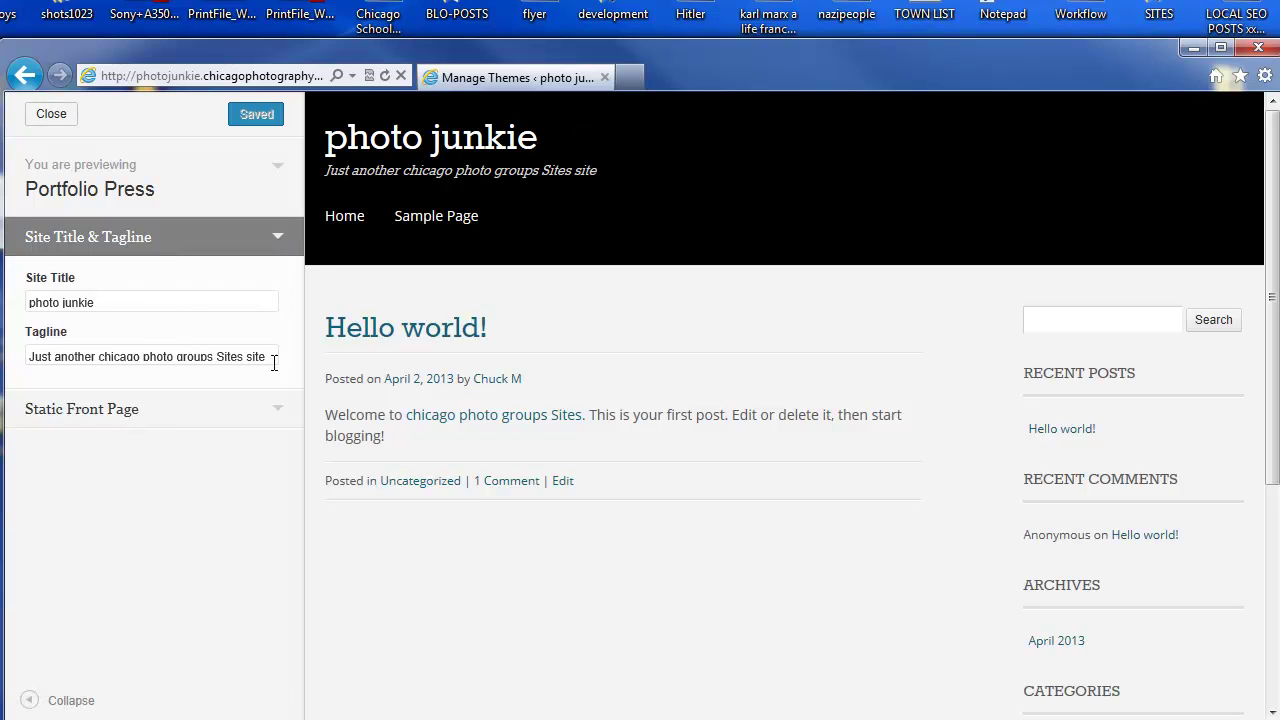
pyautogui.click(280, 412)
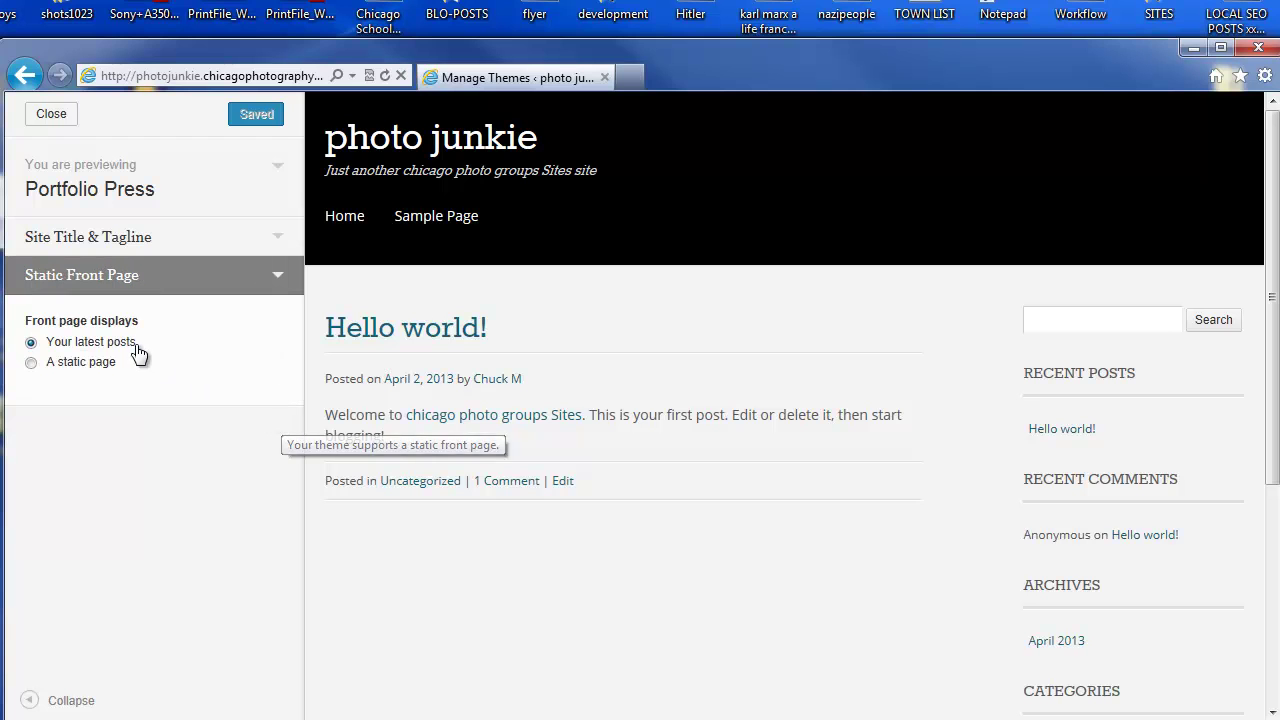
pyautogui.click(279, 275)
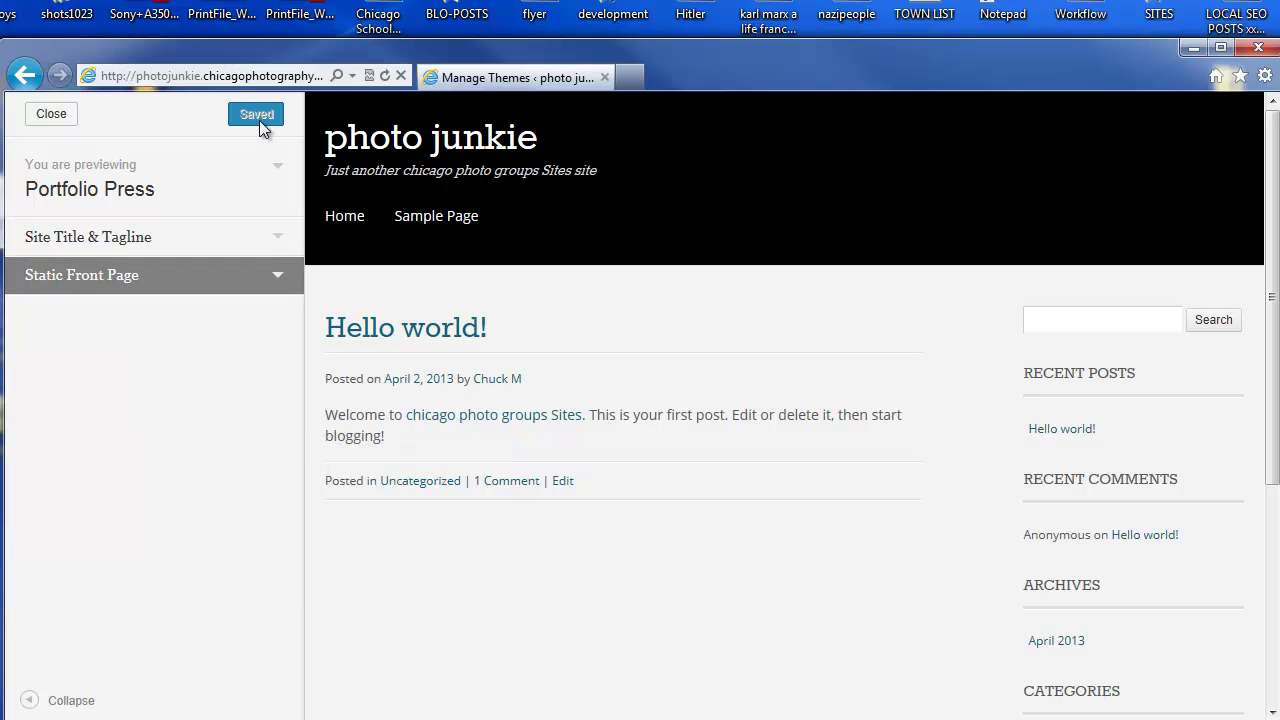
pyautogui.click(50, 116)
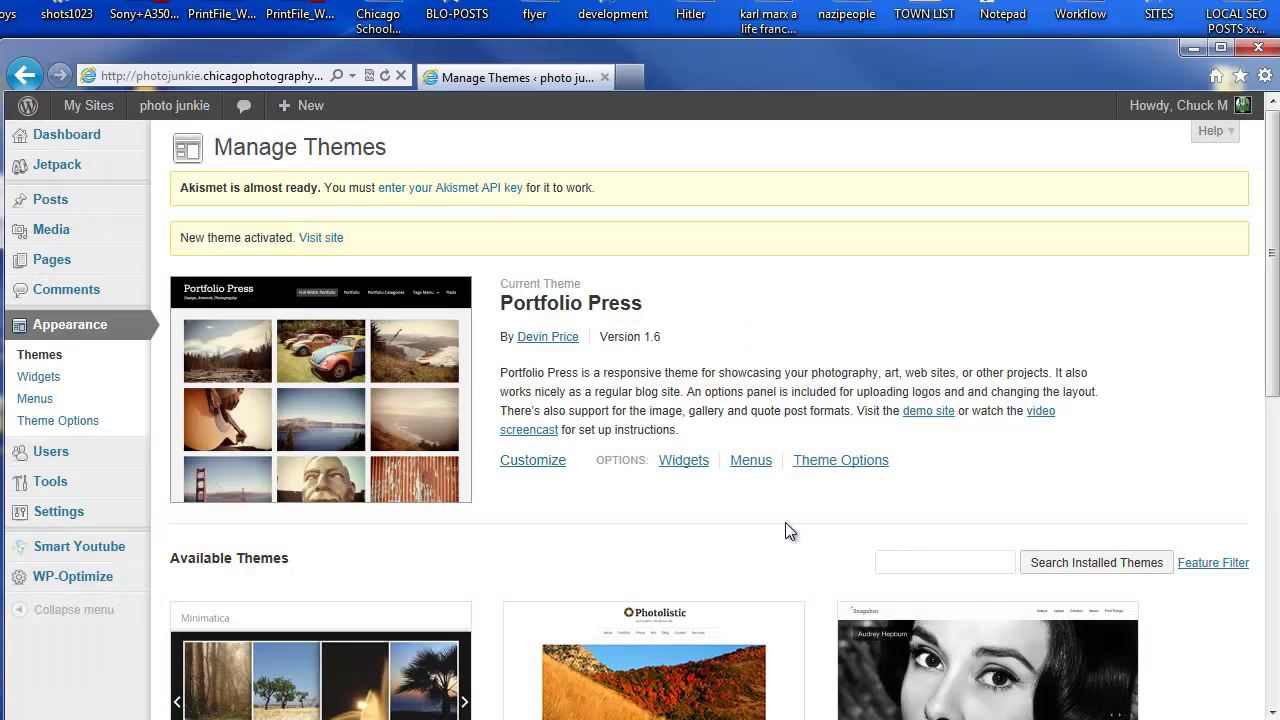
pyautogui.click(834, 462)
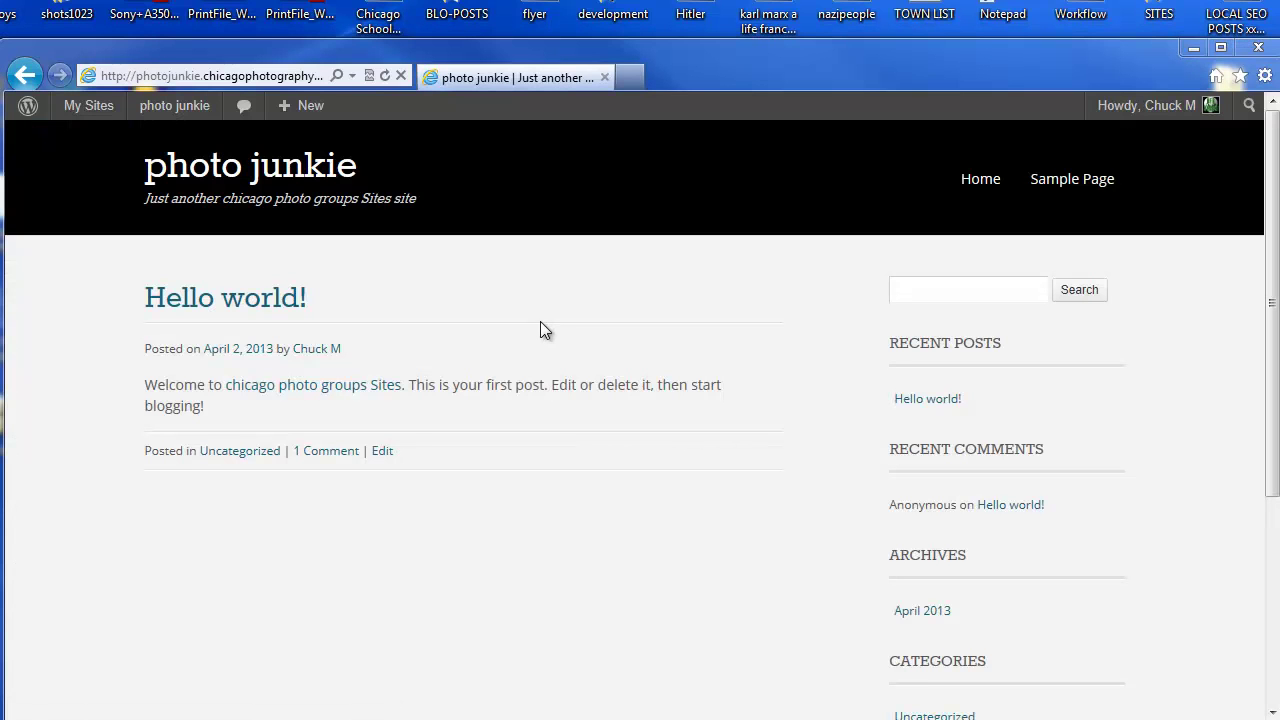
# Start a new post, dismiss the New Media Manager notice and look over the publish, format, category and tag settings.
pyautogui.click(309, 141)
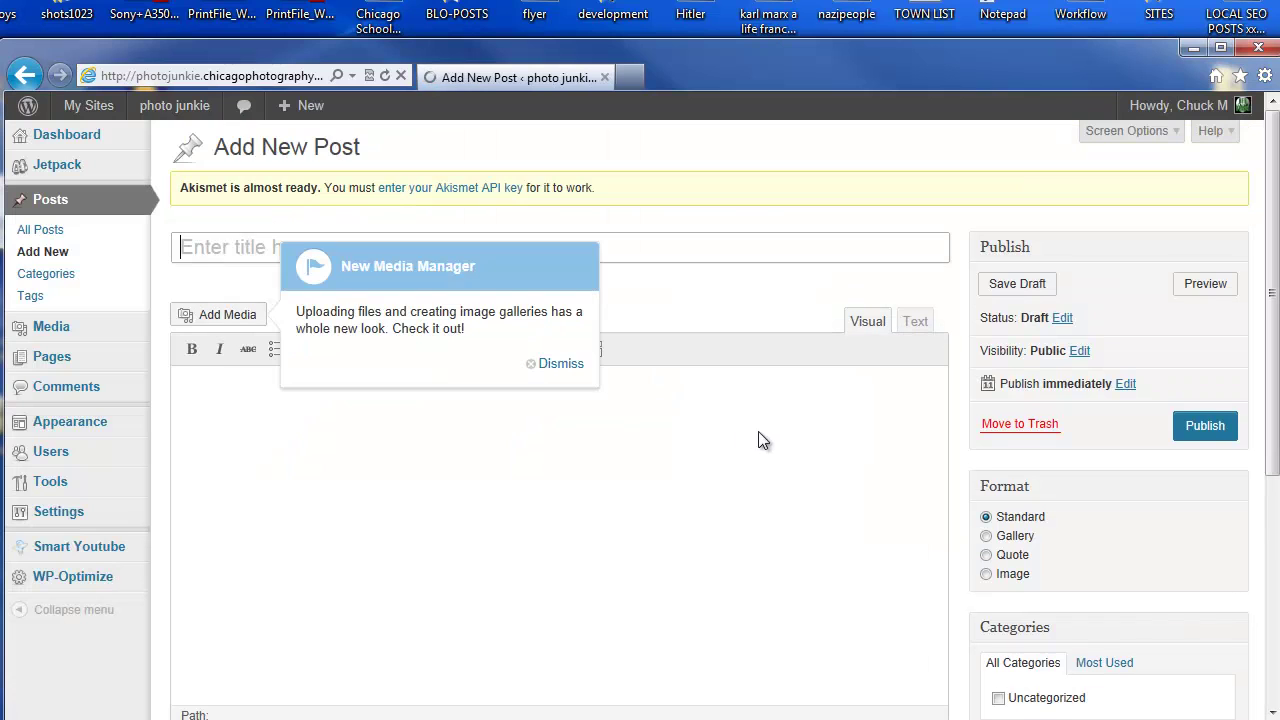
pyautogui.click(575, 366)
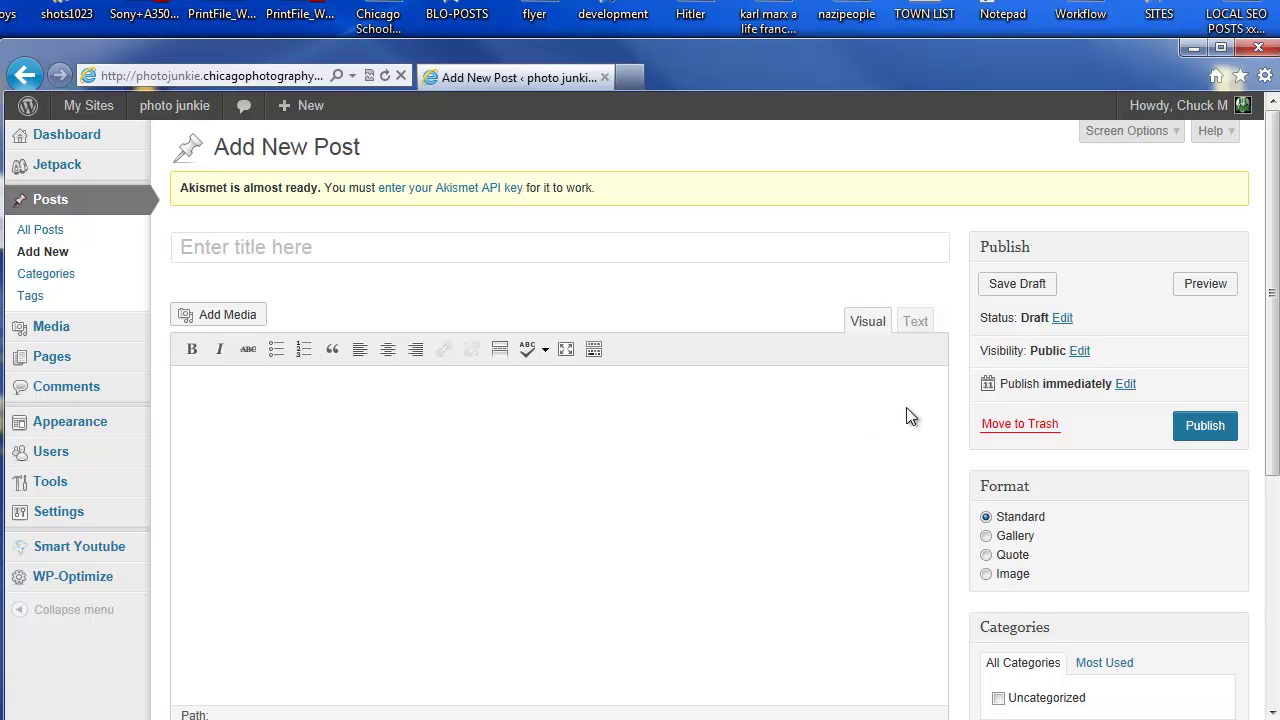
pyautogui.moveTo(1274, 293); pyautogui.dragTo(1257, 377)
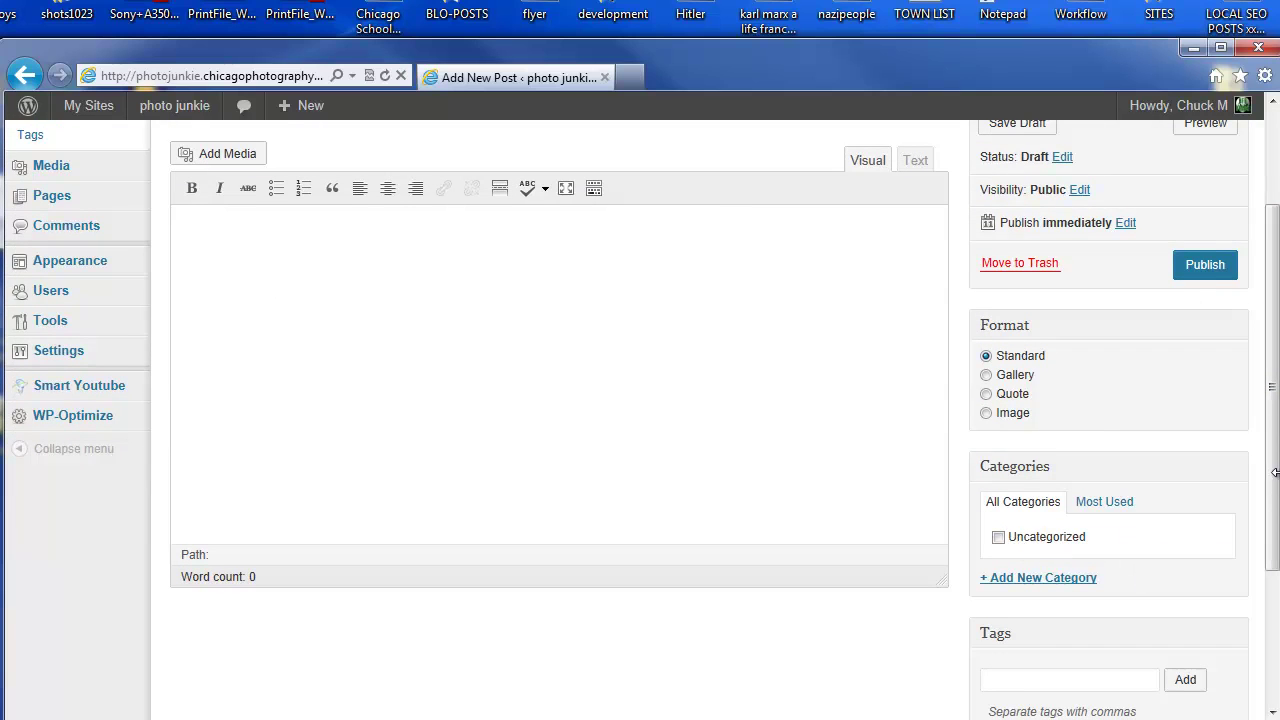
pyautogui.moveTo(1273, 464); pyautogui.dragTo(1275, 376)
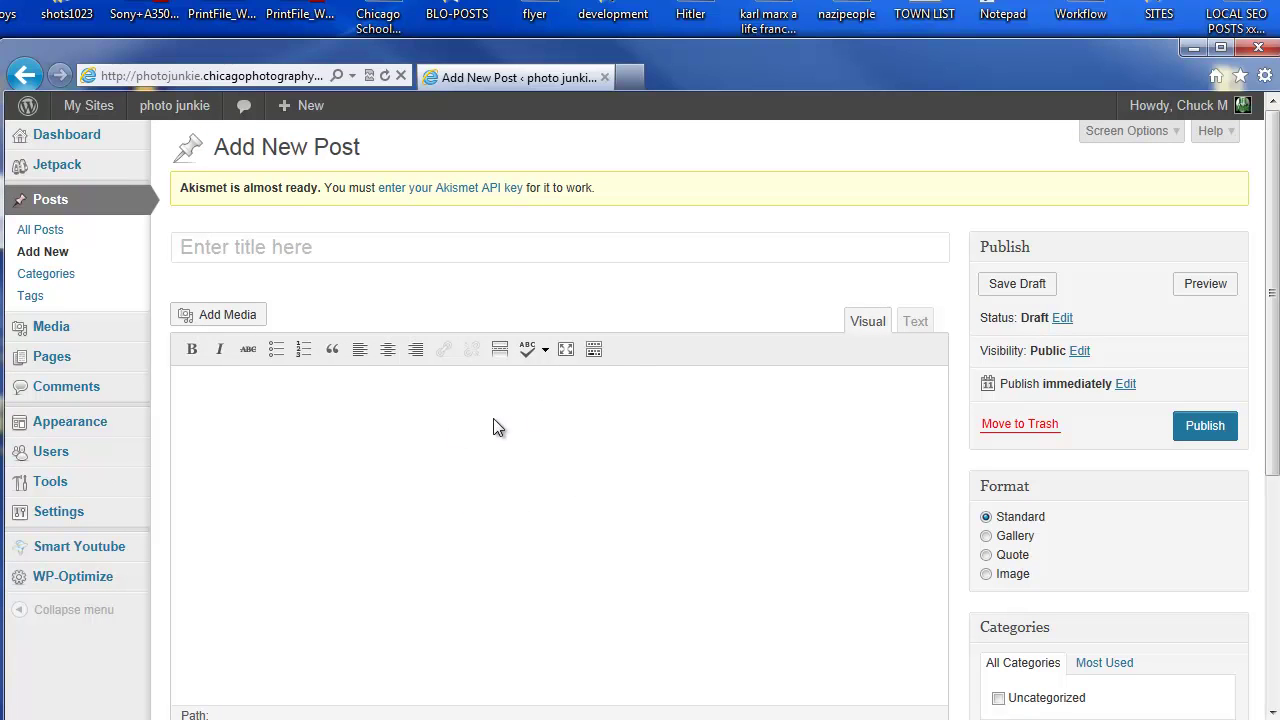
# Show the post editor's second row of formatting tools and enter "test 1" as the post title.
pyautogui.click(594, 350)
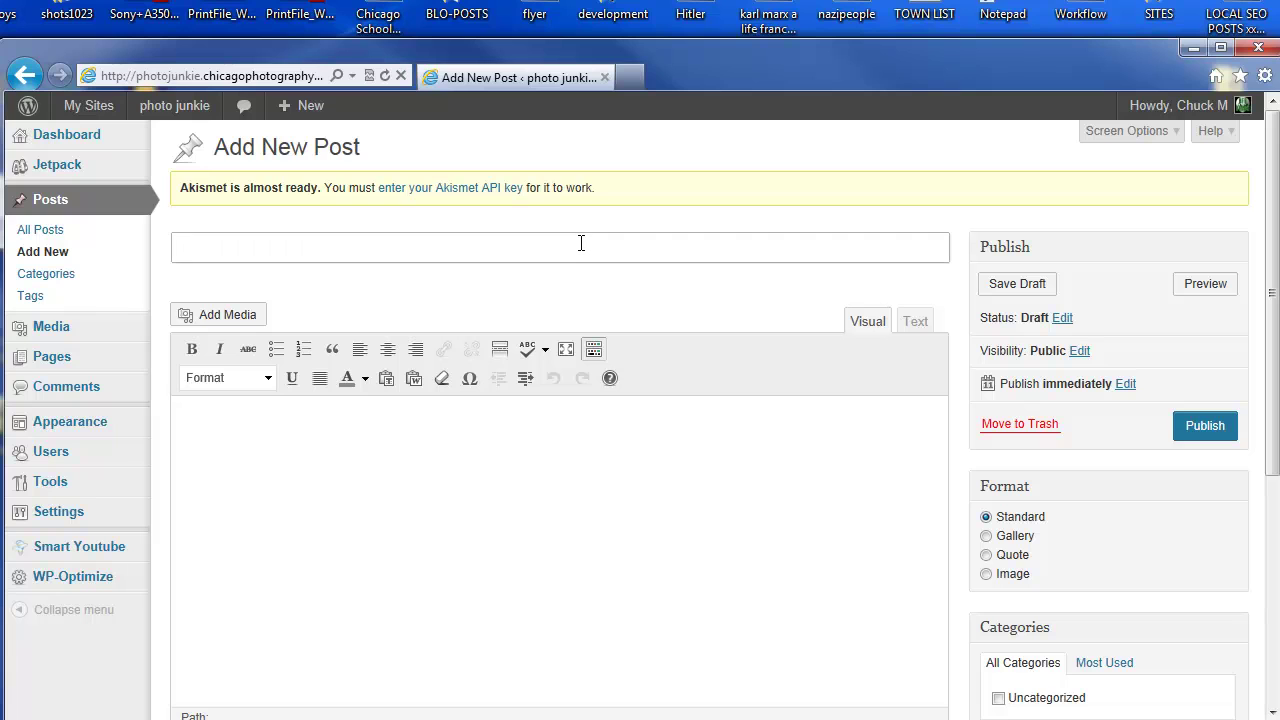
pyautogui.write('test 1')
# Minimize the browser and move the "Alley Boys Chicago 2013" photo file to a clear spot on the desktop.
pyautogui.click(1193, 48)
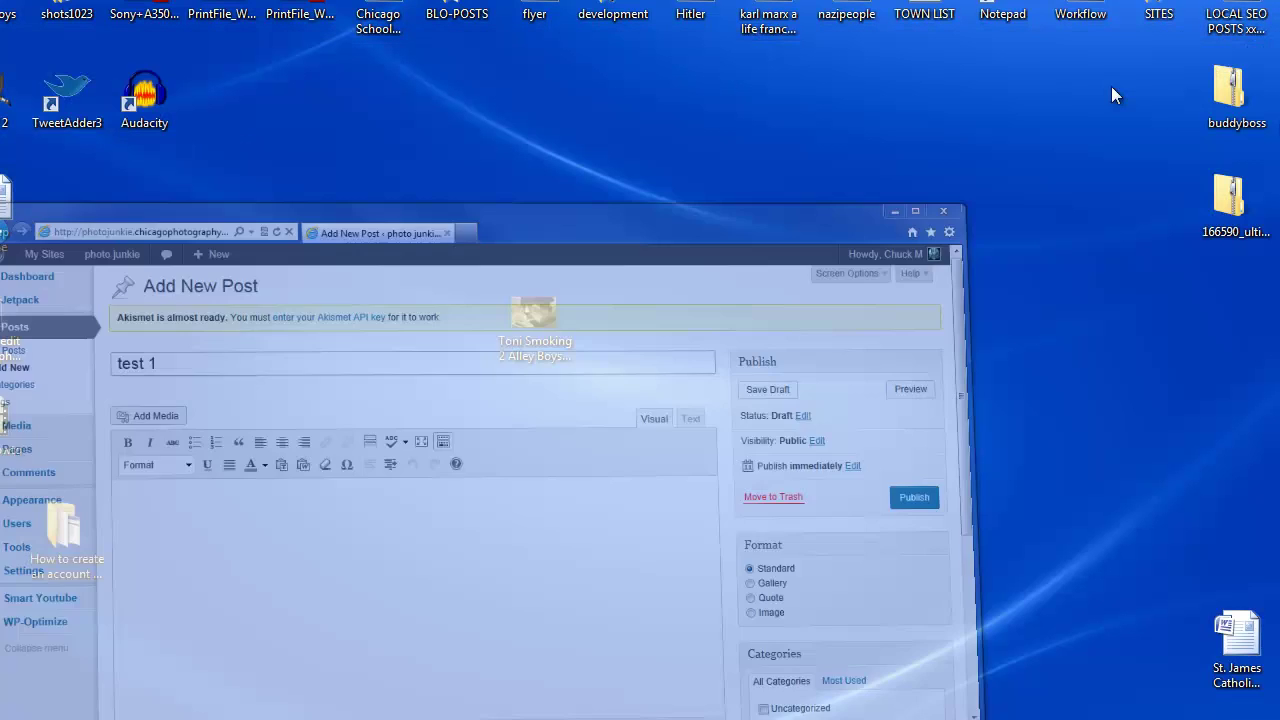
pyautogui.moveTo(556, 308); pyautogui.dragTo(711, 199)
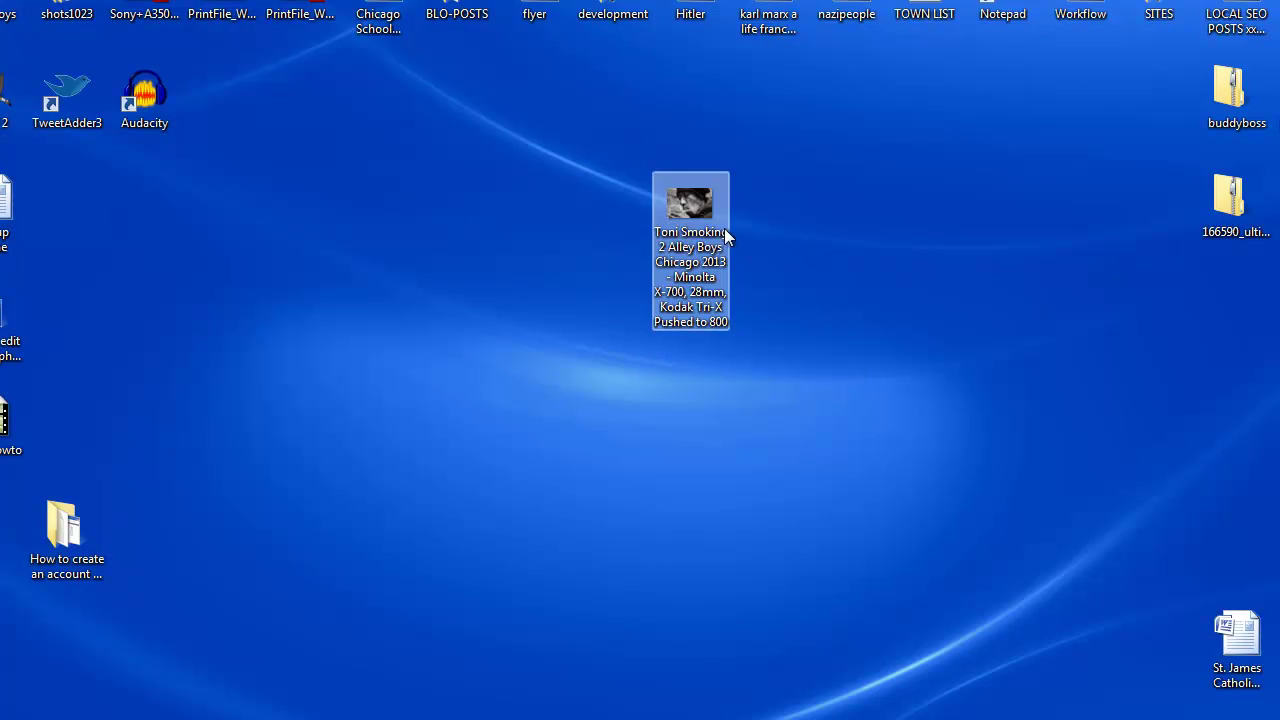
# Launch GIMP and open the "Alley Boys Chicago 2013" photo from the desktop, with the window moved to show the image.
pyautogui.moveTo(707, 210)
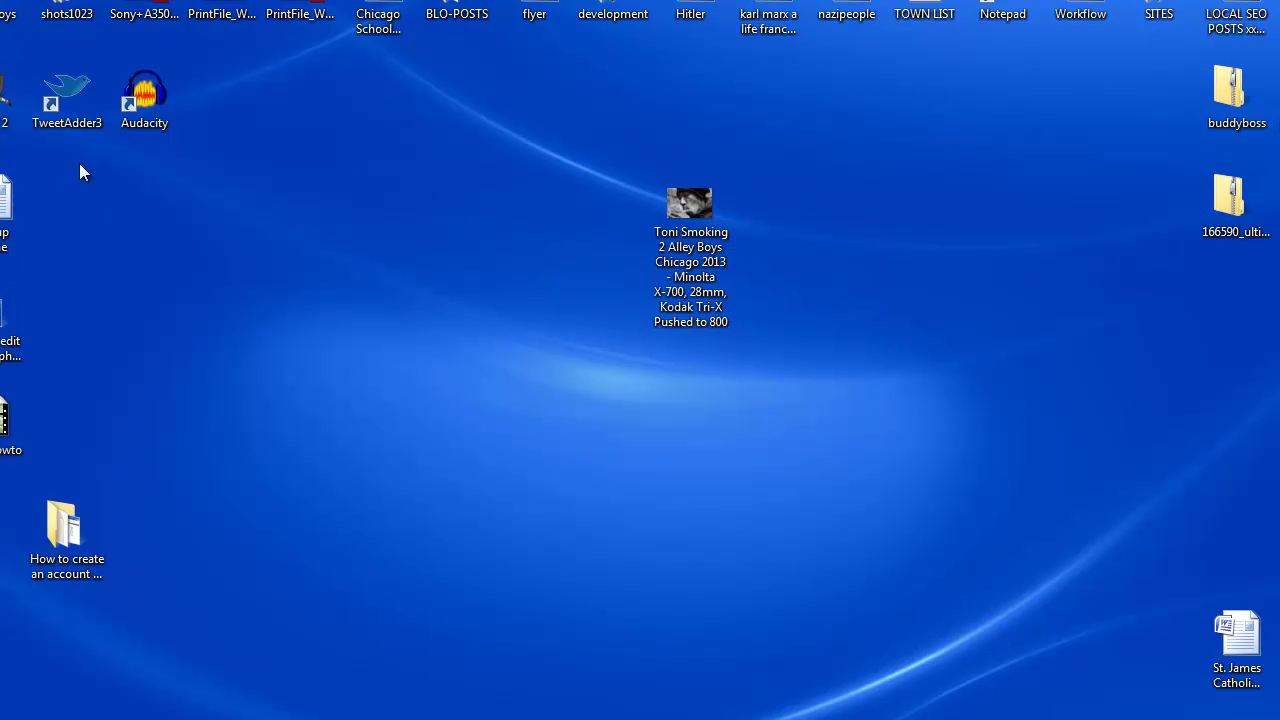
pyautogui.doubleClick(12, 95)
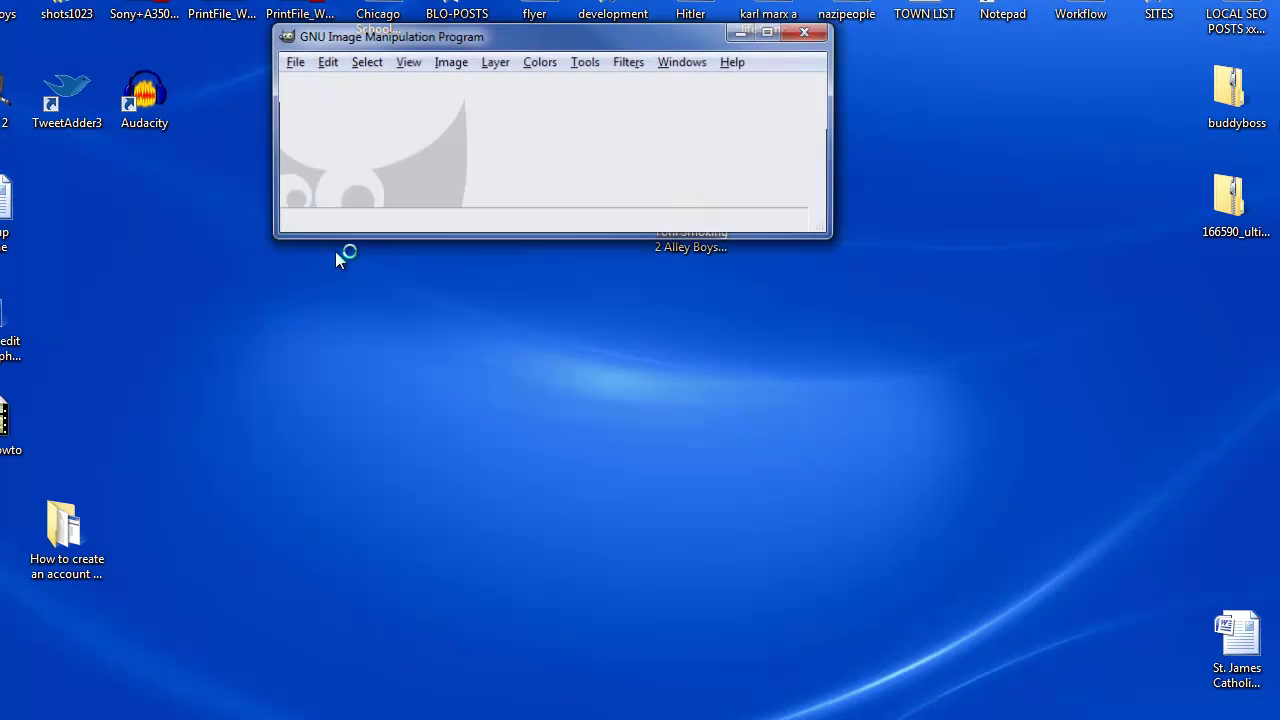
pyautogui.moveTo(590, 32); pyautogui.dragTo(723, 288)
pyautogui.moveTo(689, 205); pyautogui.dragTo(682, 368)
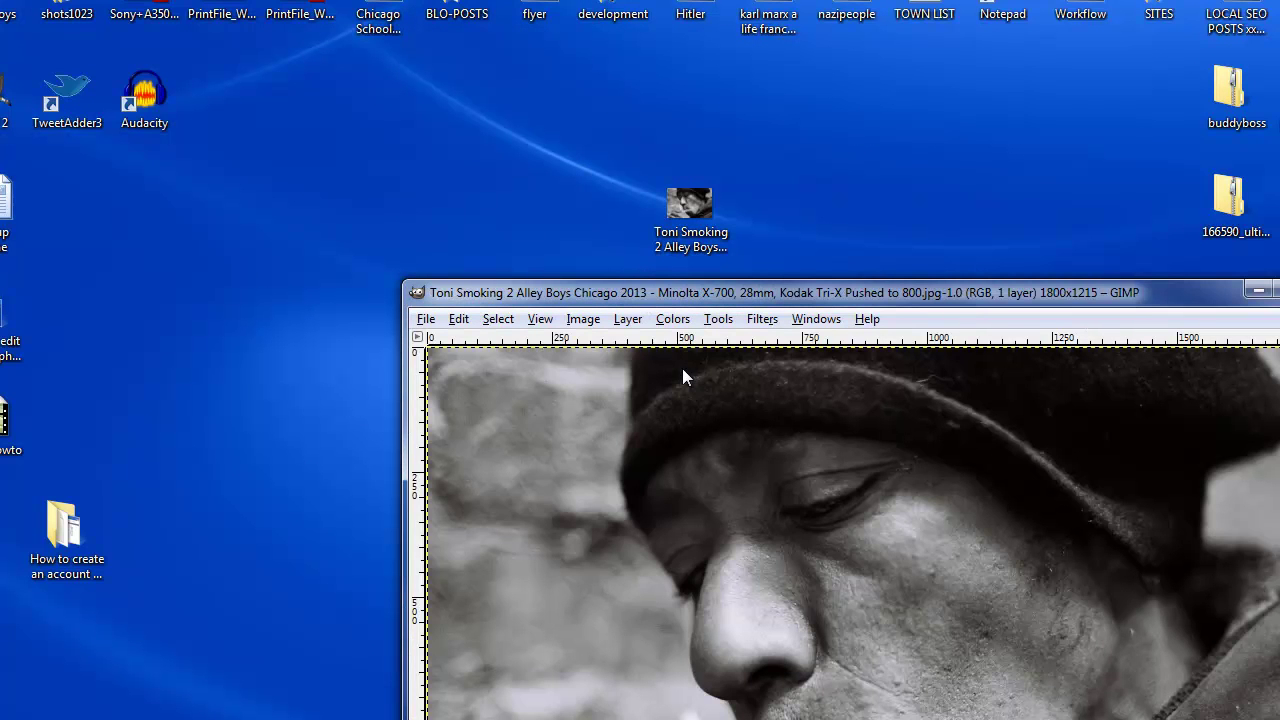
pyautogui.moveTo(882, 291); pyautogui.dragTo(714, 61)
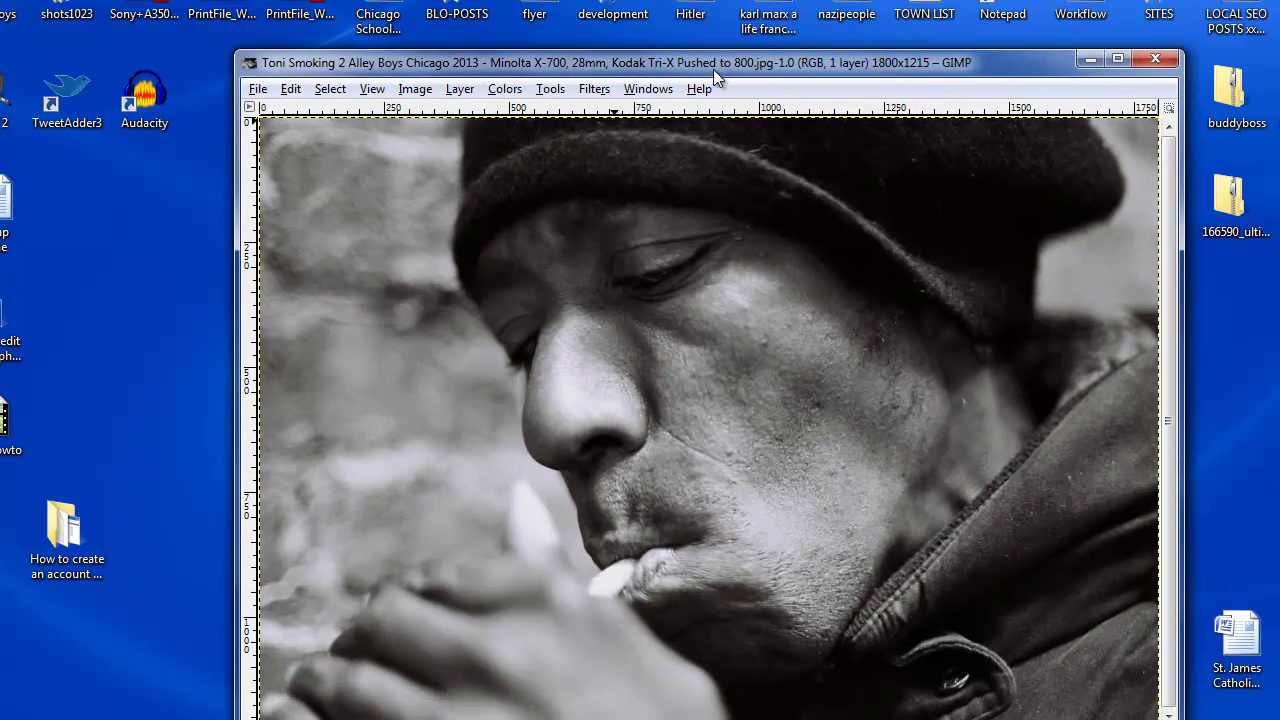
# Scale the photo to 700 × 473 pixels with the proportions kept linked.
pyautogui.click(423, 92)
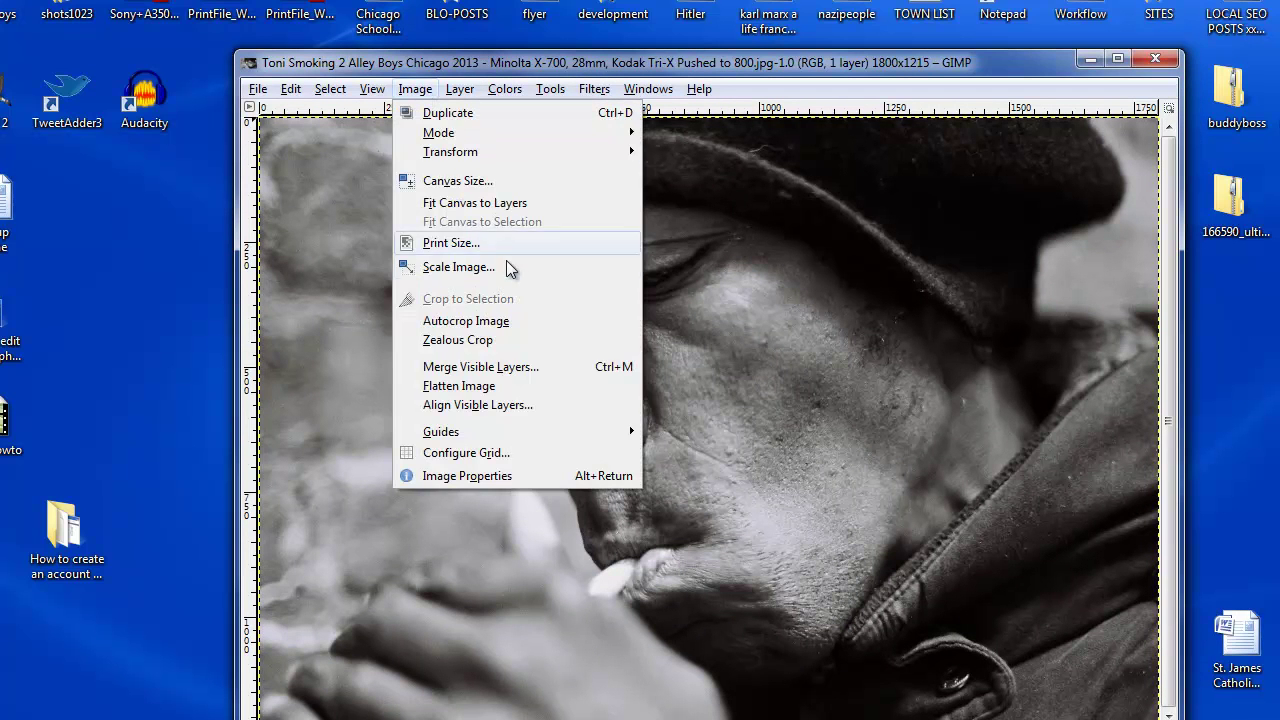
pyautogui.click(509, 264)
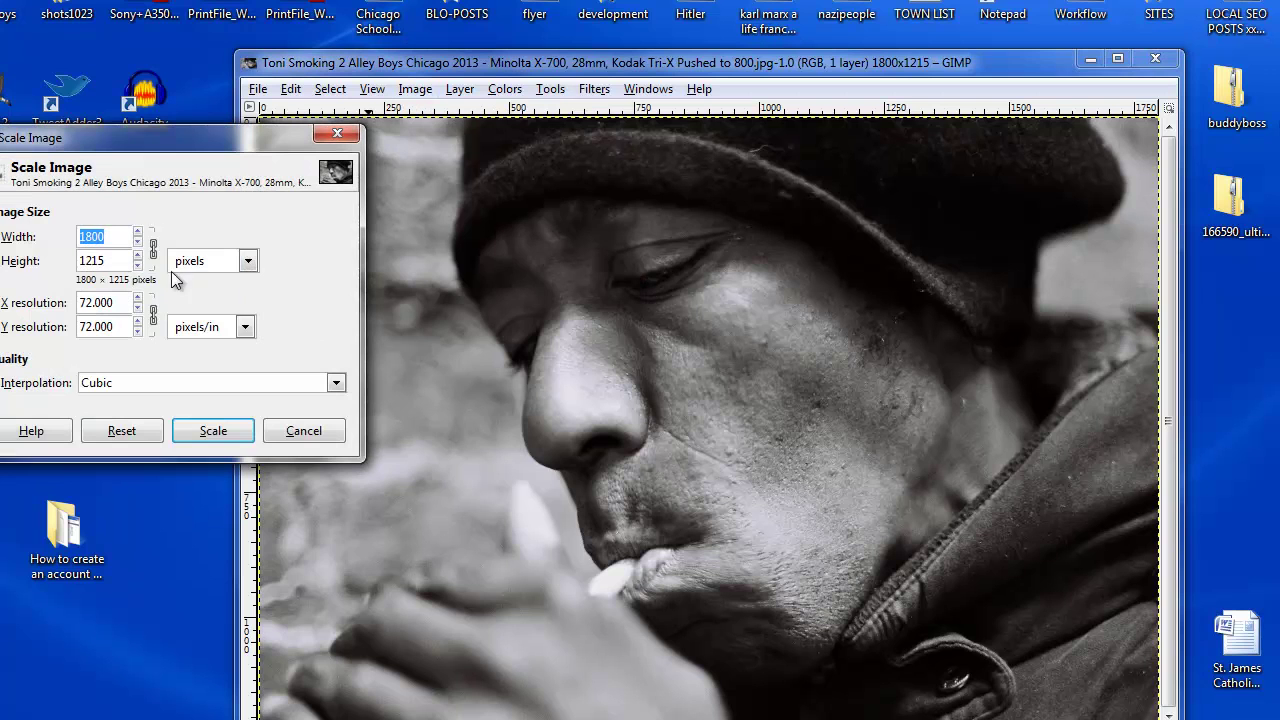
pyautogui.moveTo(139, 242); pyautogui.dragTo(139, 242)
pyautogui.click(138, 232)
pyautogui.click(138, 232)
pyautogui.click(138, 232)
pyautogui.click(138, 232)
pyautogui.click(138, 232)
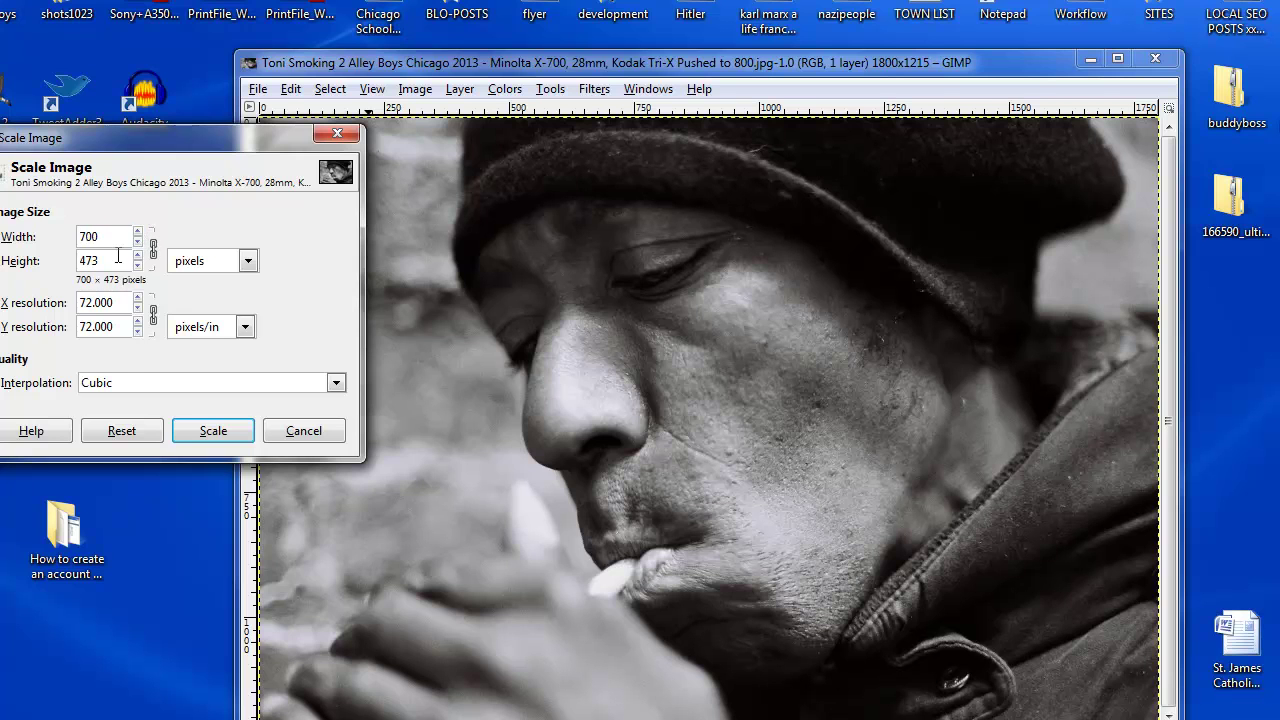
pyautogui.click(213, 432)
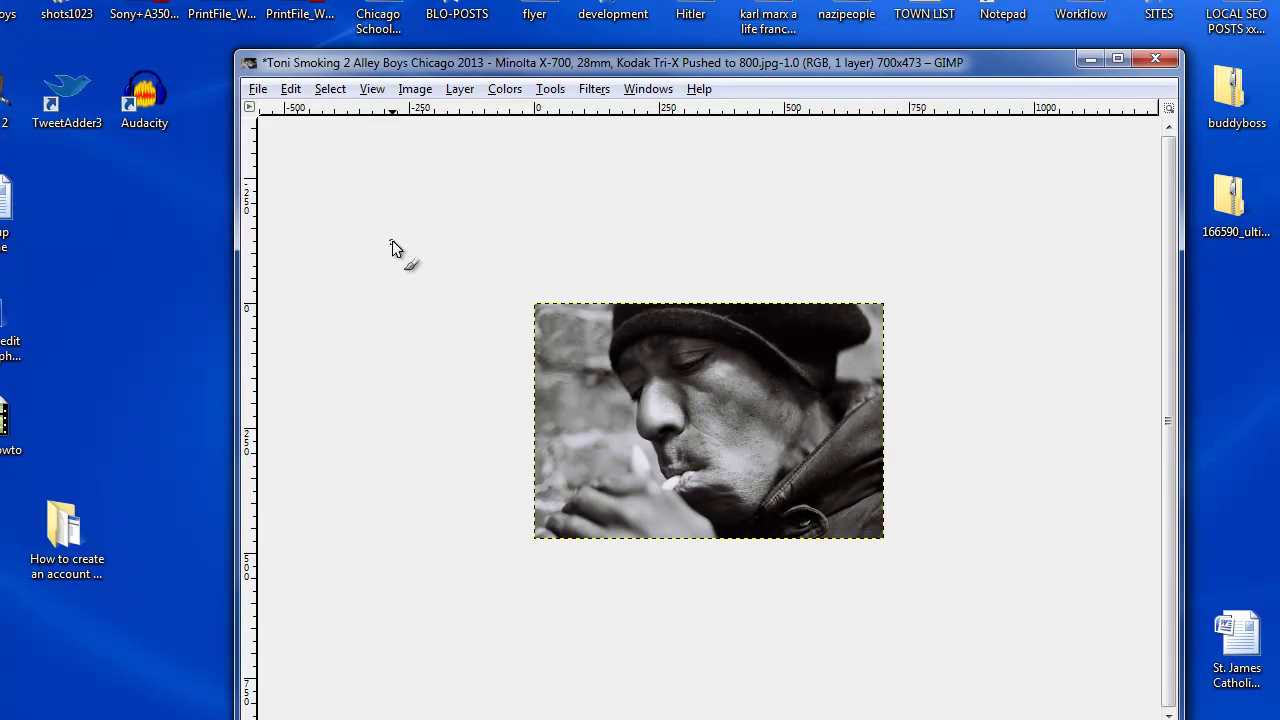
# Save the scaled photo as a JPEG at quality 100 and close GIMP.
pyautogui.click(258, 90)
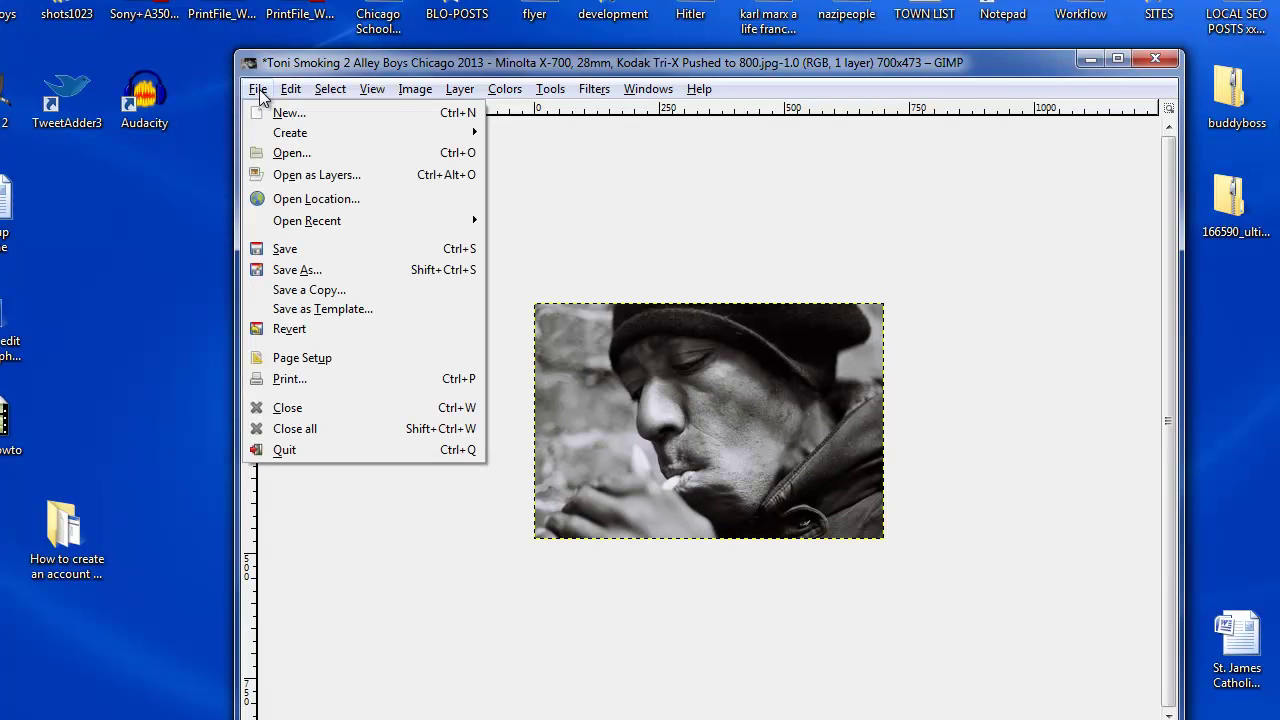
pyautogui.click(319, 248)
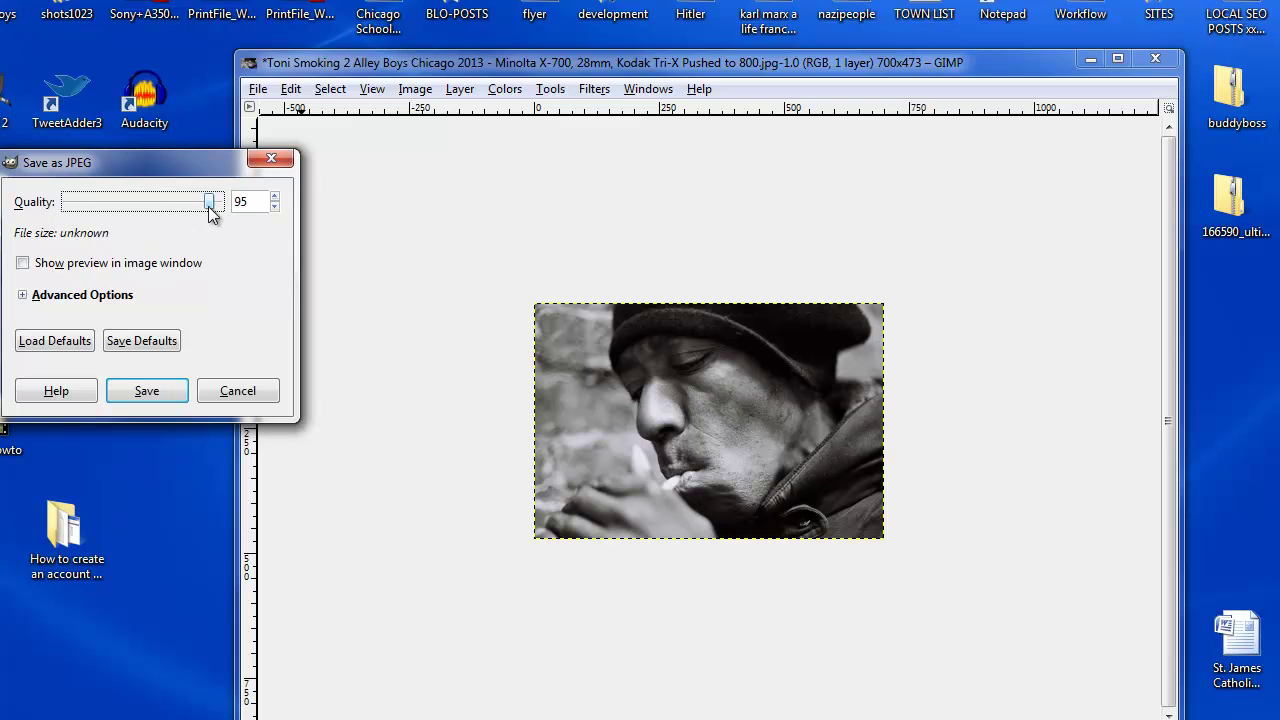
pyautogui.click(165, 391)
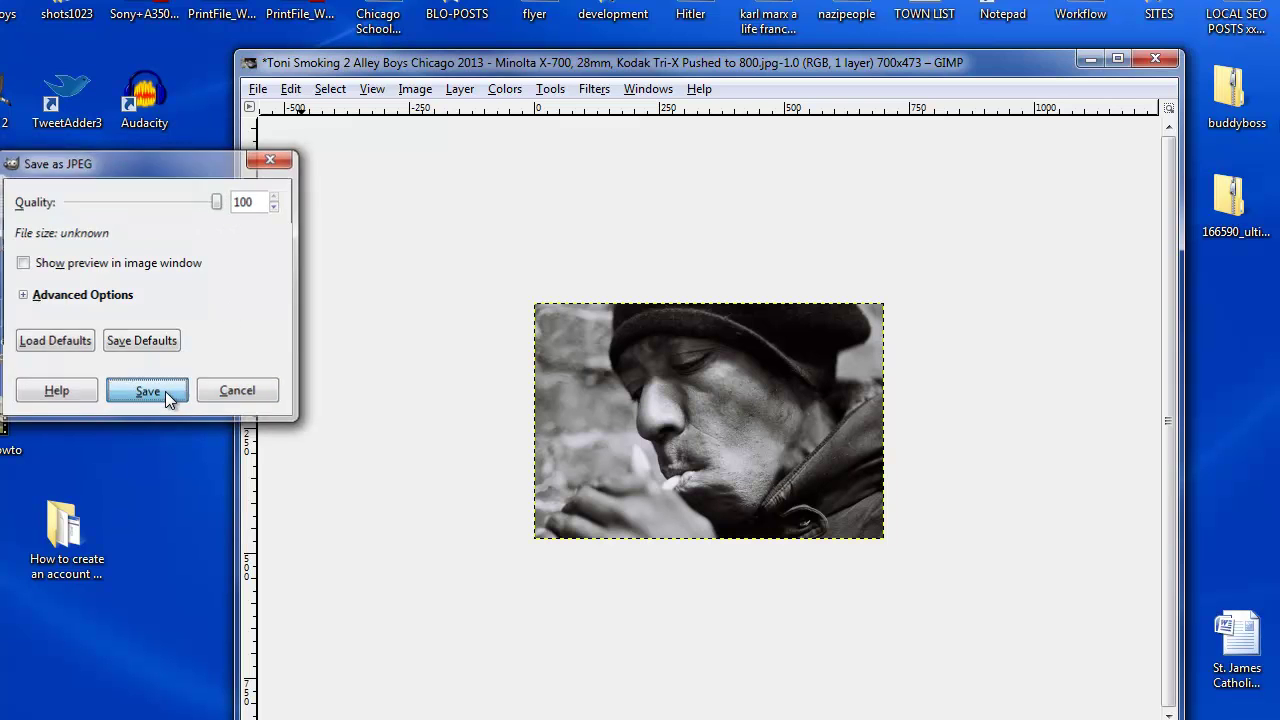
pyautogui.click(1157, 60)
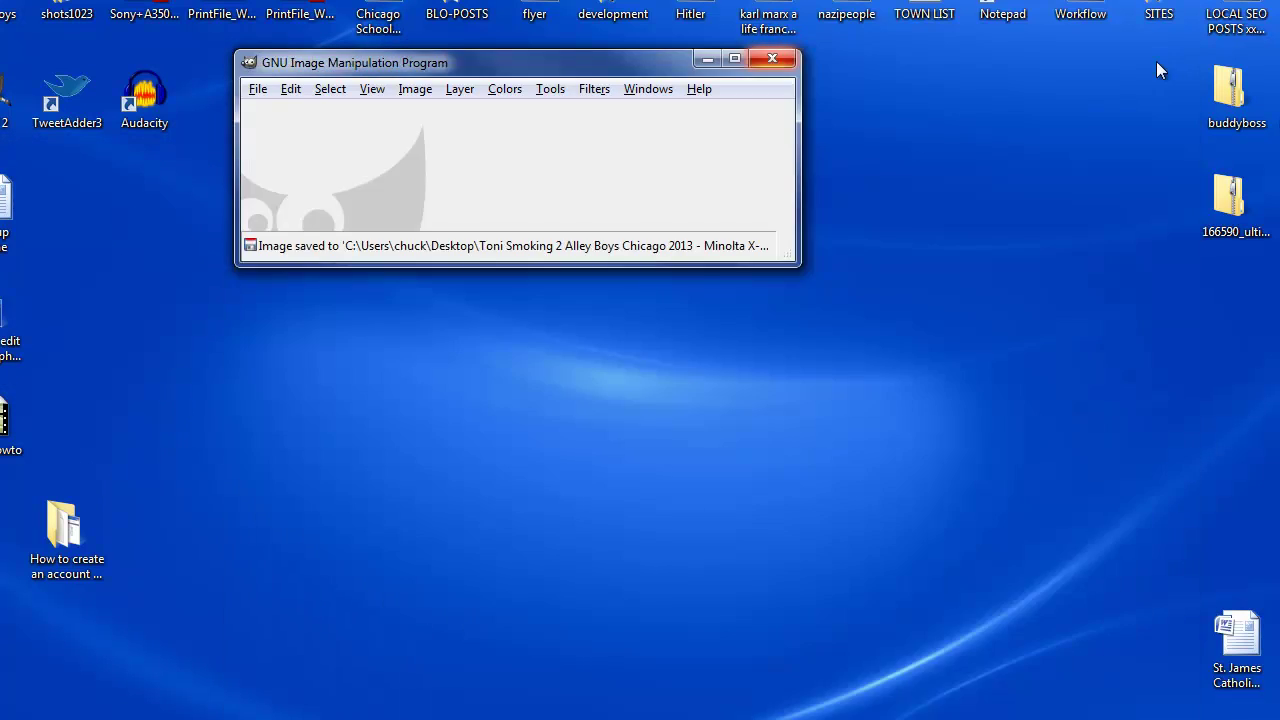
pyautogui.click(796, 62)
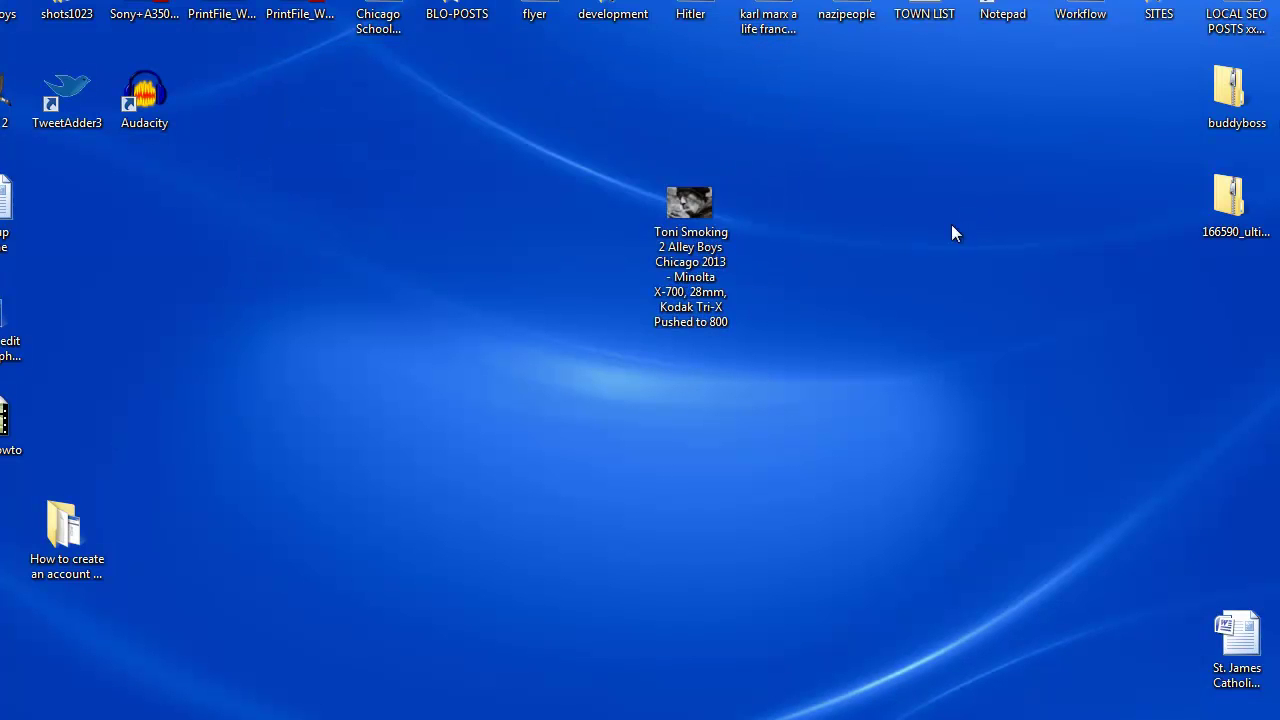
# Copy the photo's file name, switch to the WordPress post and paste it into the body in Text mode, returning to Visual mode.
pyautogui.click(694, 223)
pyautogui.rightClick(700, 235)
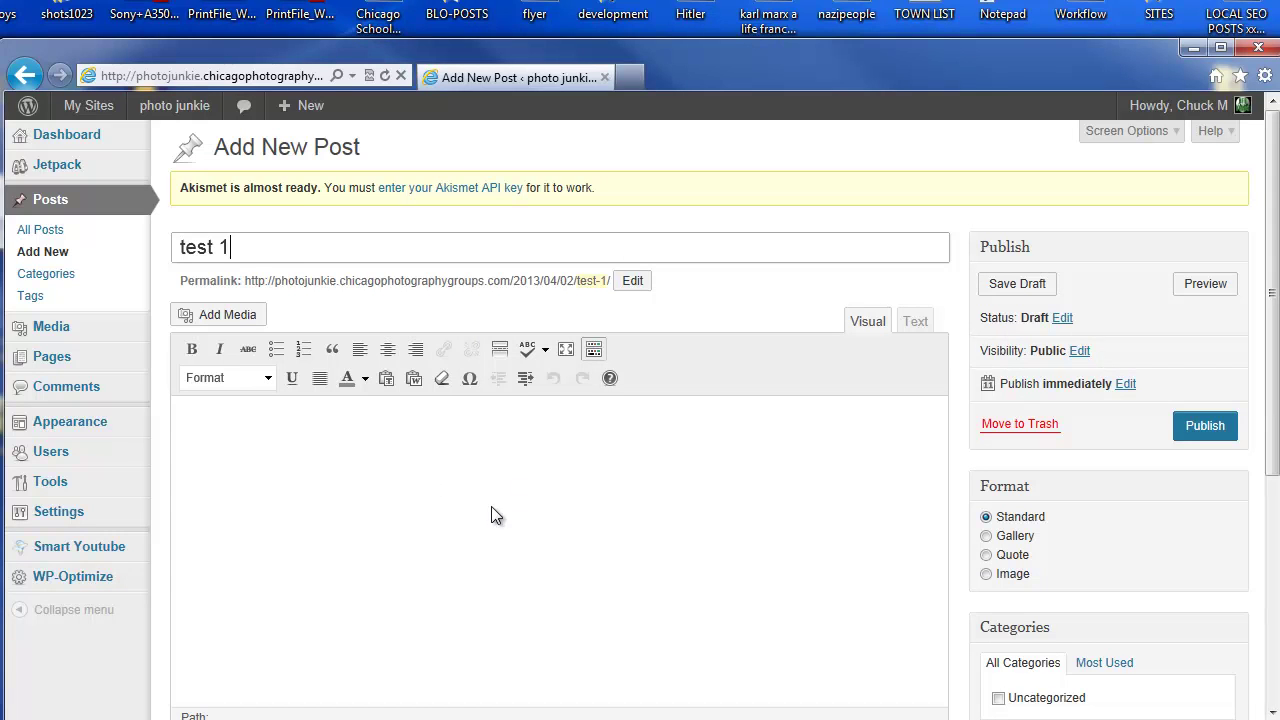
pyautogui.click(915, 321)
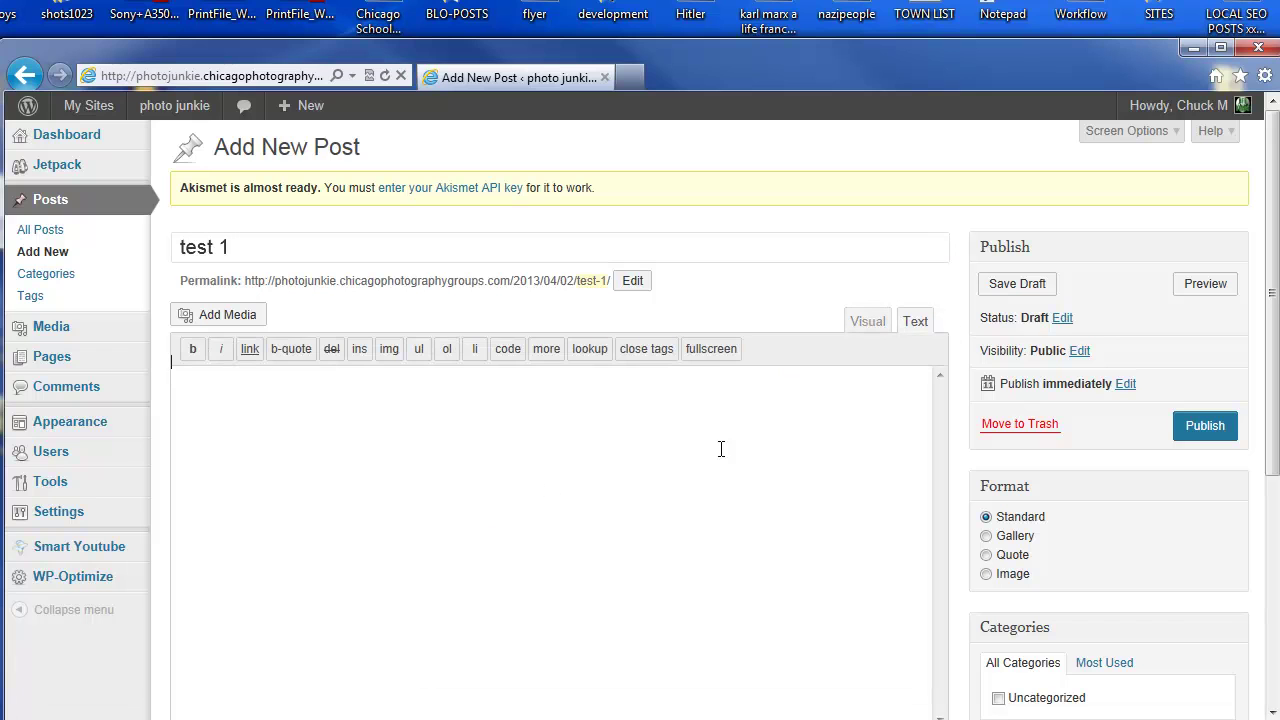
pyautogui.rightClick(648, 452)
pyautogui.click(698, 539)
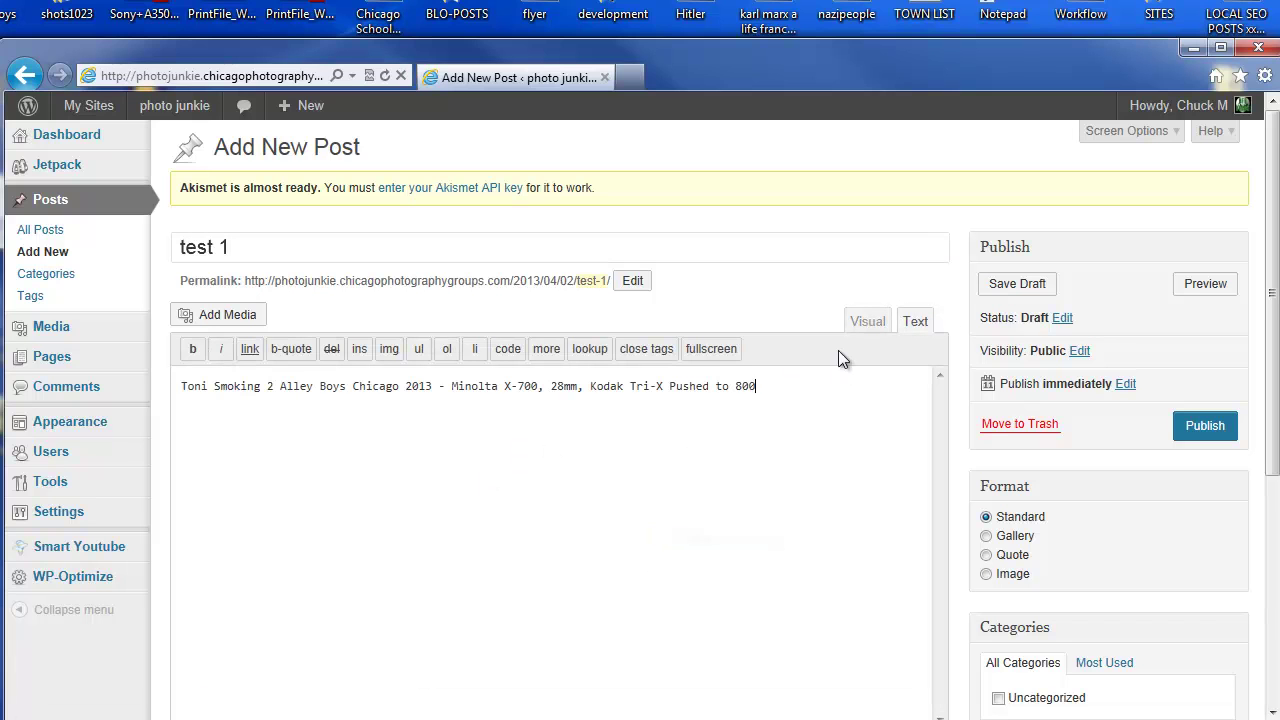
pyautogui.click(867, 321)
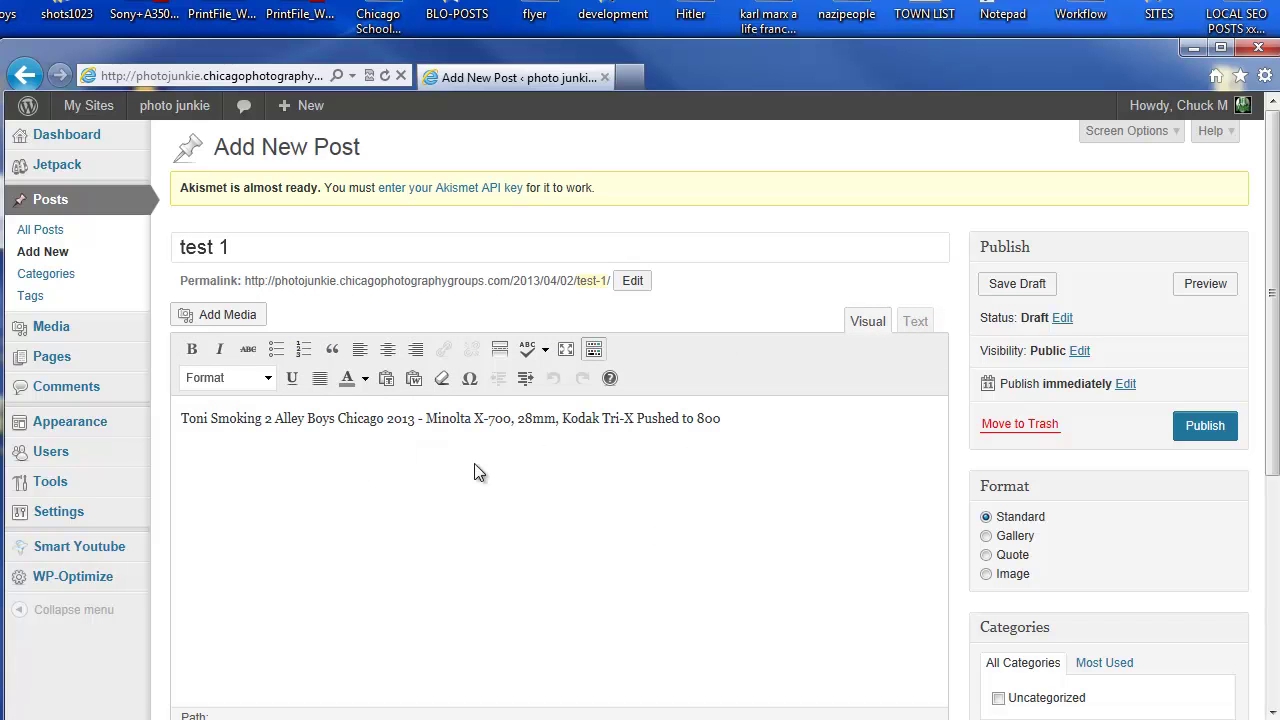
# Highlight "Minolta X-700" in the pasted line and try adding a line break before the text.
pyautogui.click(580, 476)
pyautogui.scroll(-1, 349, 325)
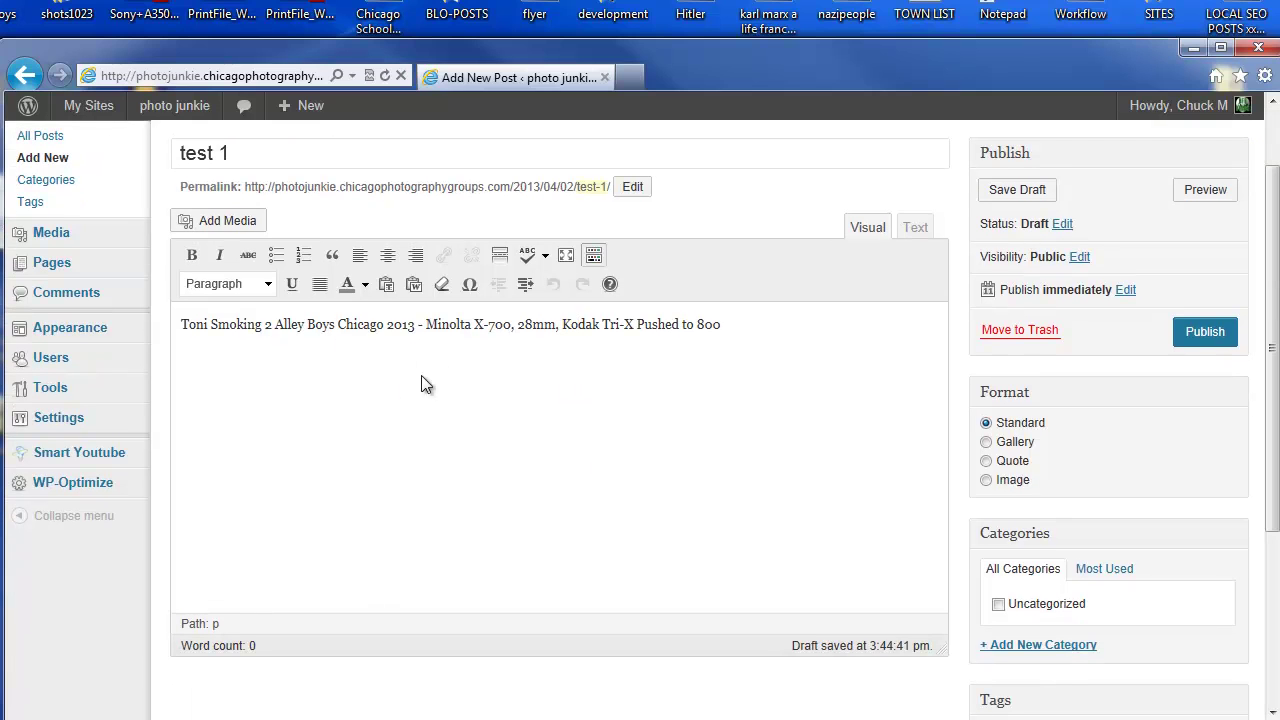
pyautogui.moveTo(425, 325); pyautogui.dragTo(511, 325)
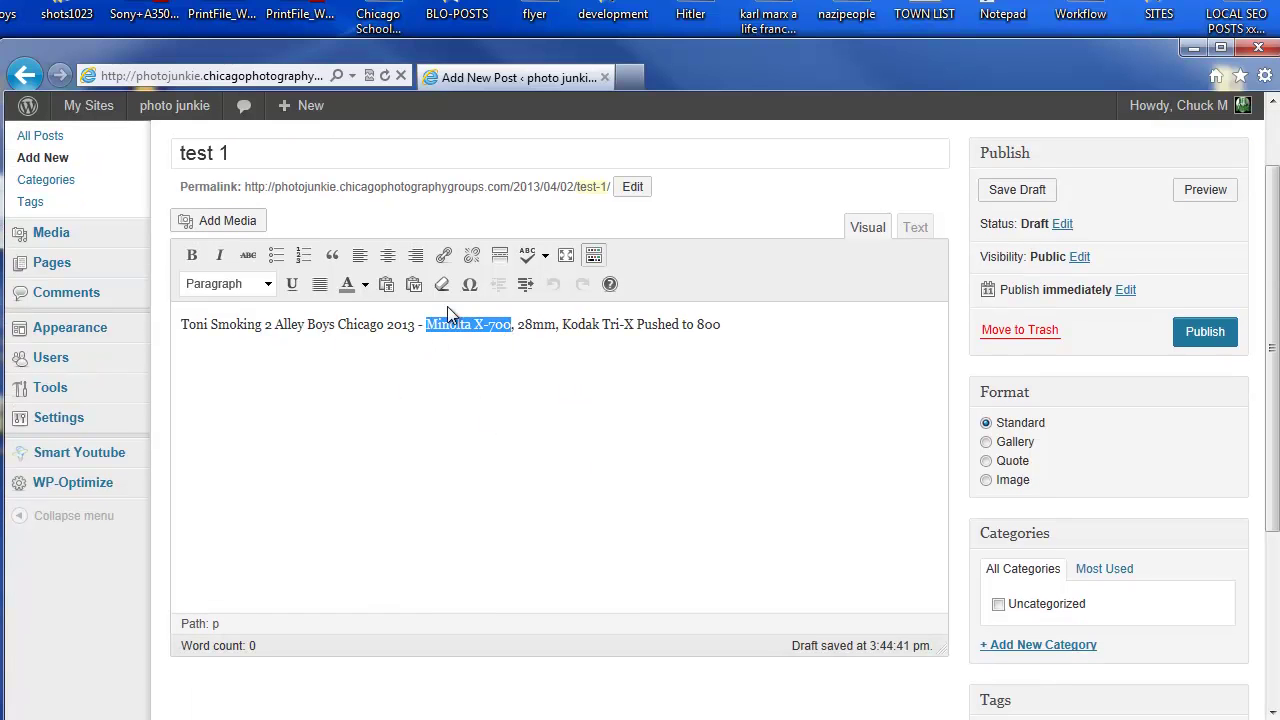
pyautogui.click(509, 382)
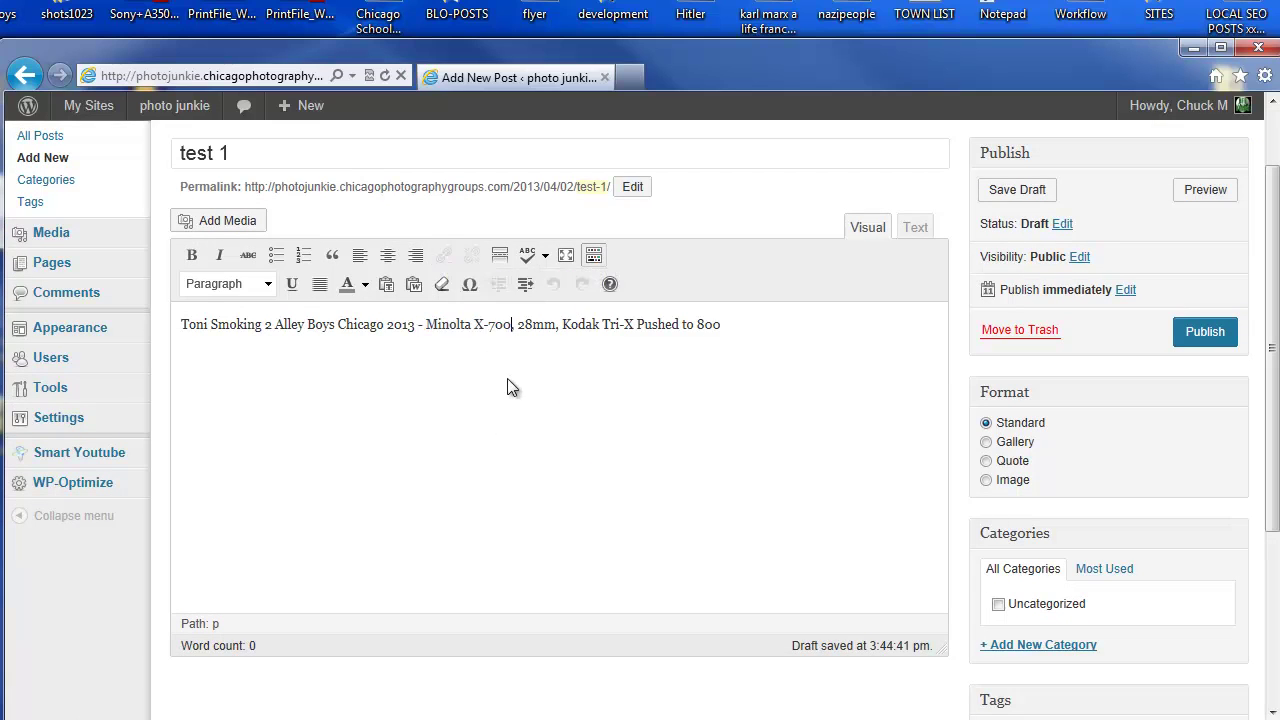
pyautogui.click(180, 327)
pyautogui.press('Return')
# Copy "Alley Boys Chicago 2013" from the post body and start a new empty paragraph below the line.
pyautogui.click(272, 324)
pyautogui.moveTo(274, 324); pyautogui.dragTo(402, 324)
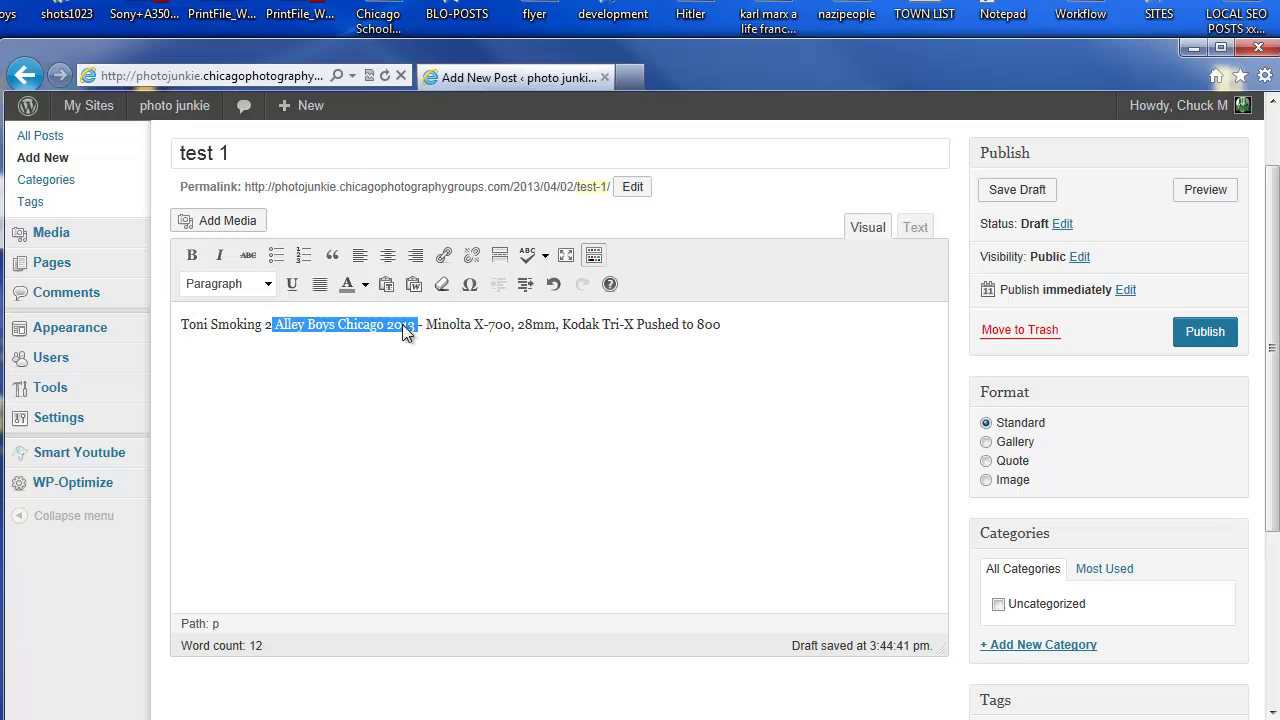
pyautogui.rightClick(402, 324)
pyautogui.click(480, 393)
pyautogui.click(738, 325)
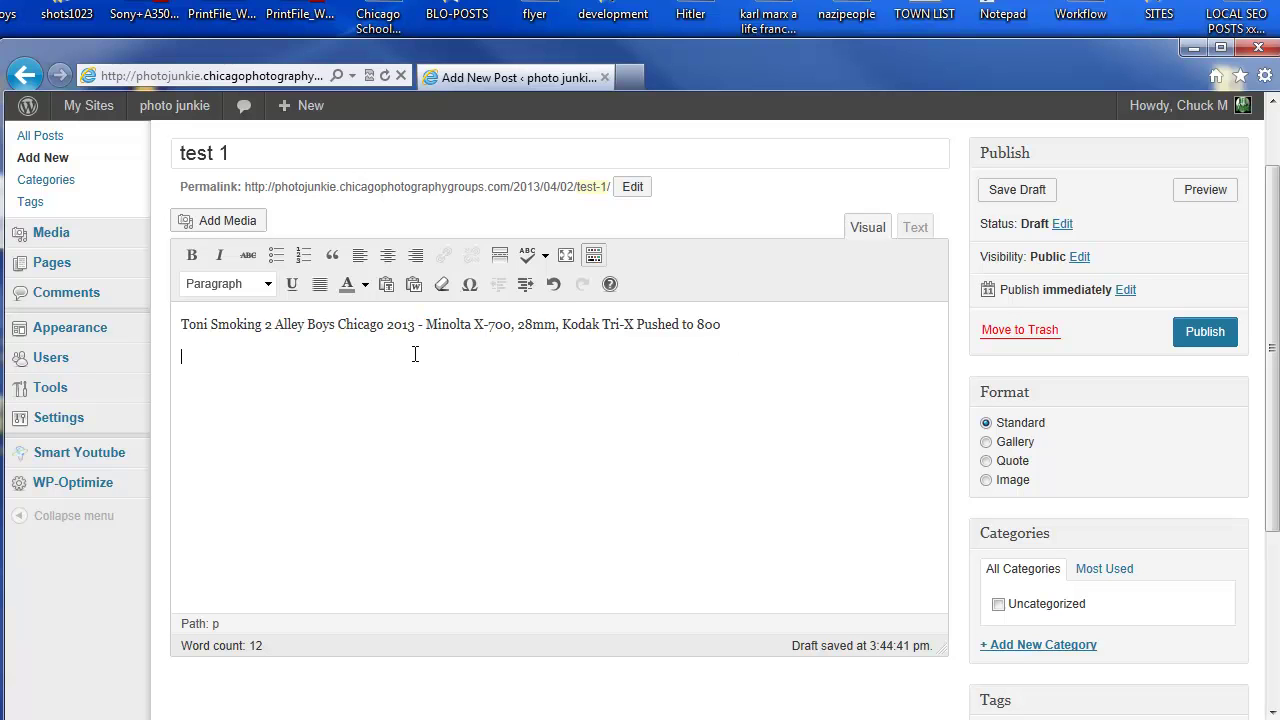
# Upload the resized "Alley Boys Chicago 2013" photo file through the post's Add Media dialog.
pyautogui.click(240, 226)
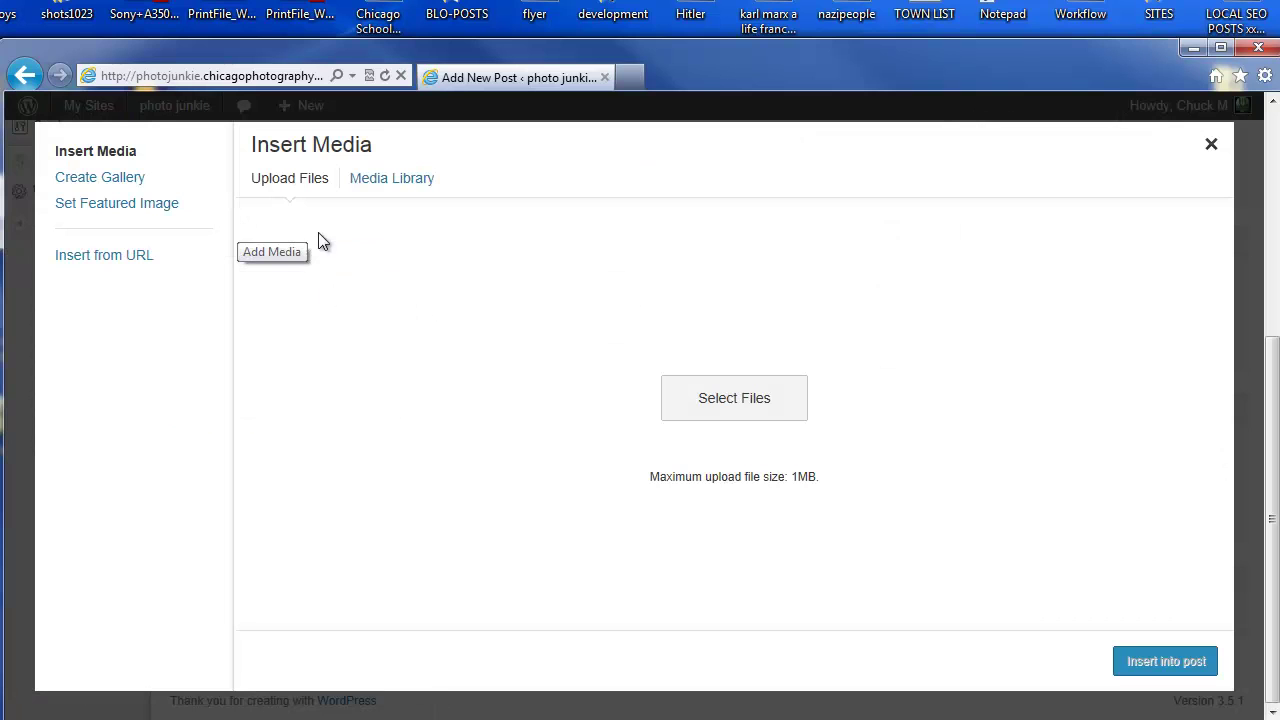
pyautogui.click(710, 404)
pyautogui.moveTo(784, 163); pyautogui.dragTo(786, 379)
pyautogui.click(599, 308)
pyautogui.click(635, 485)
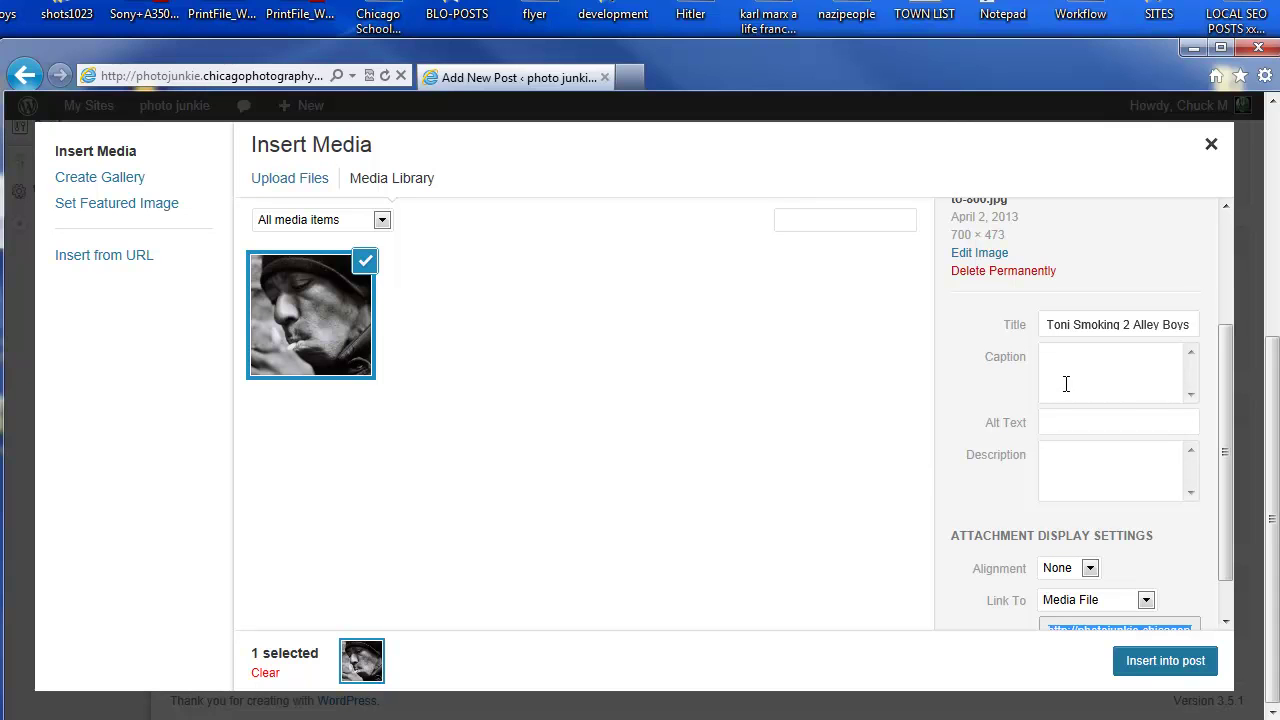
# Look over the uploaded photo's alt text, description and attachment display settings.
pyautogui.click(1068, 422)
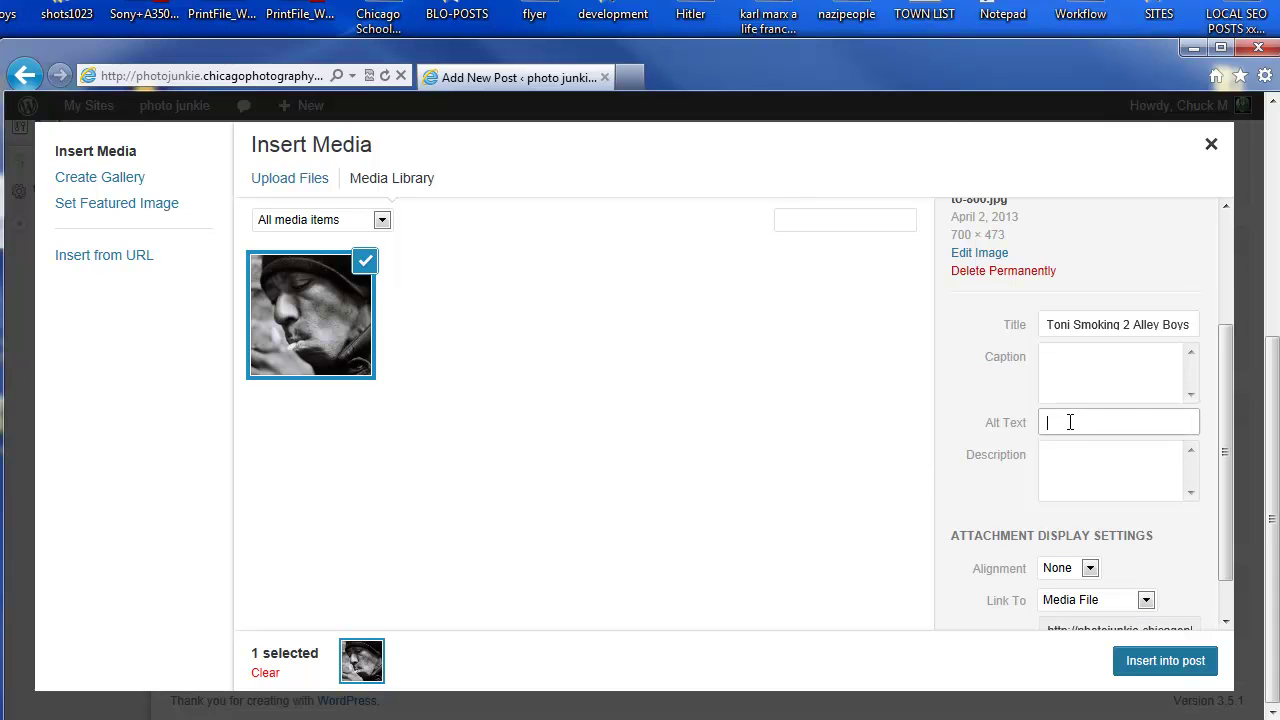
pyautogui.moveTo(1228, 395); pyautogui.dragTo(1228, 425)
pyautogui.click(1097, 370)
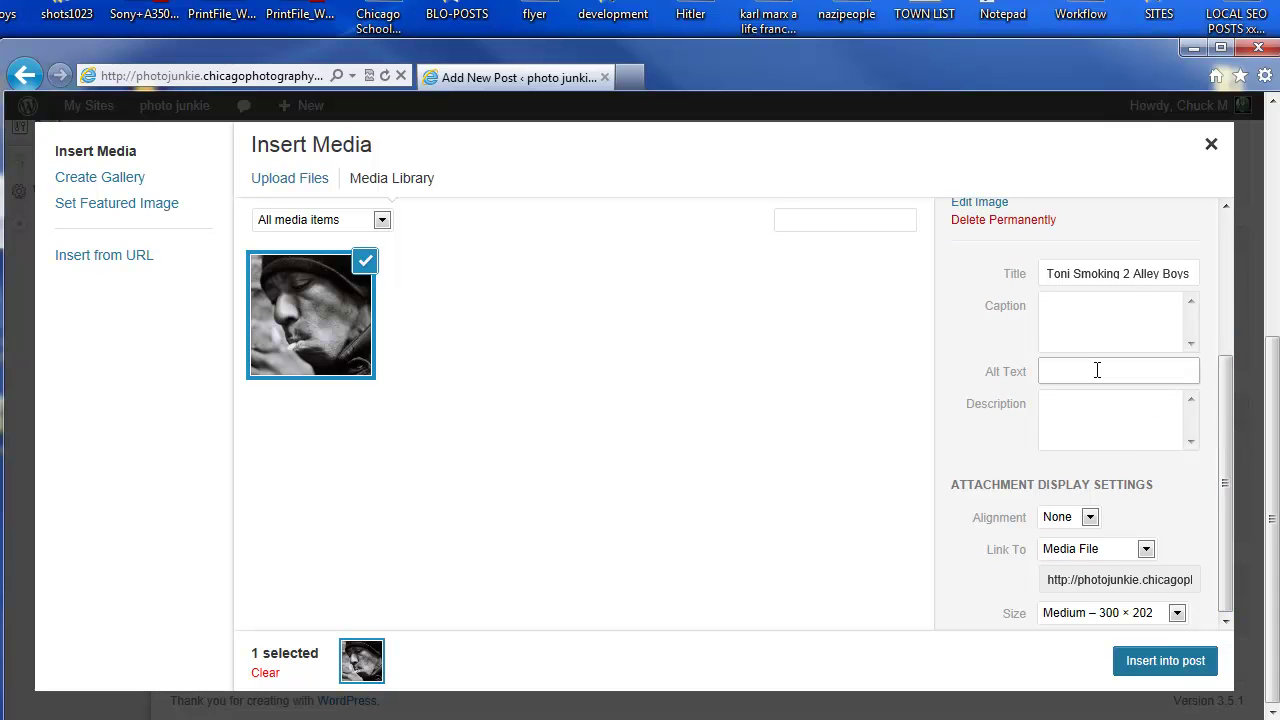
pyautogui.click(1099, 413)
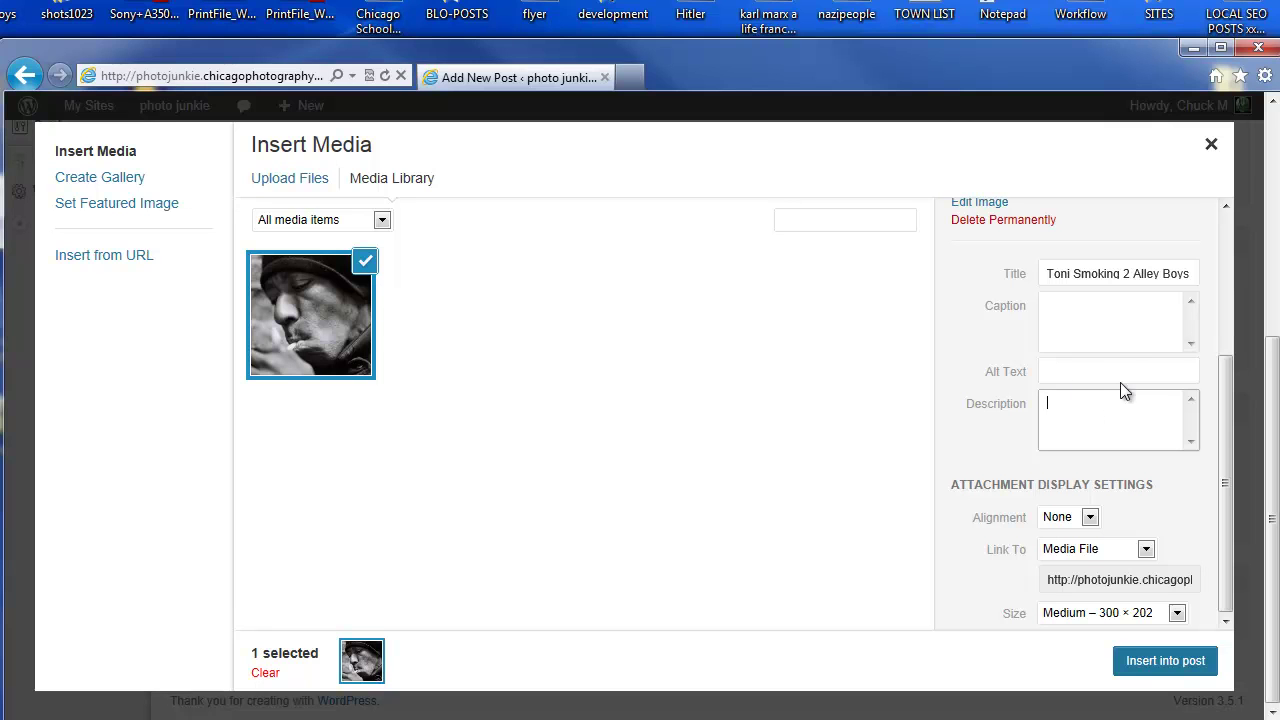
pyautogui.click(1230, 457)
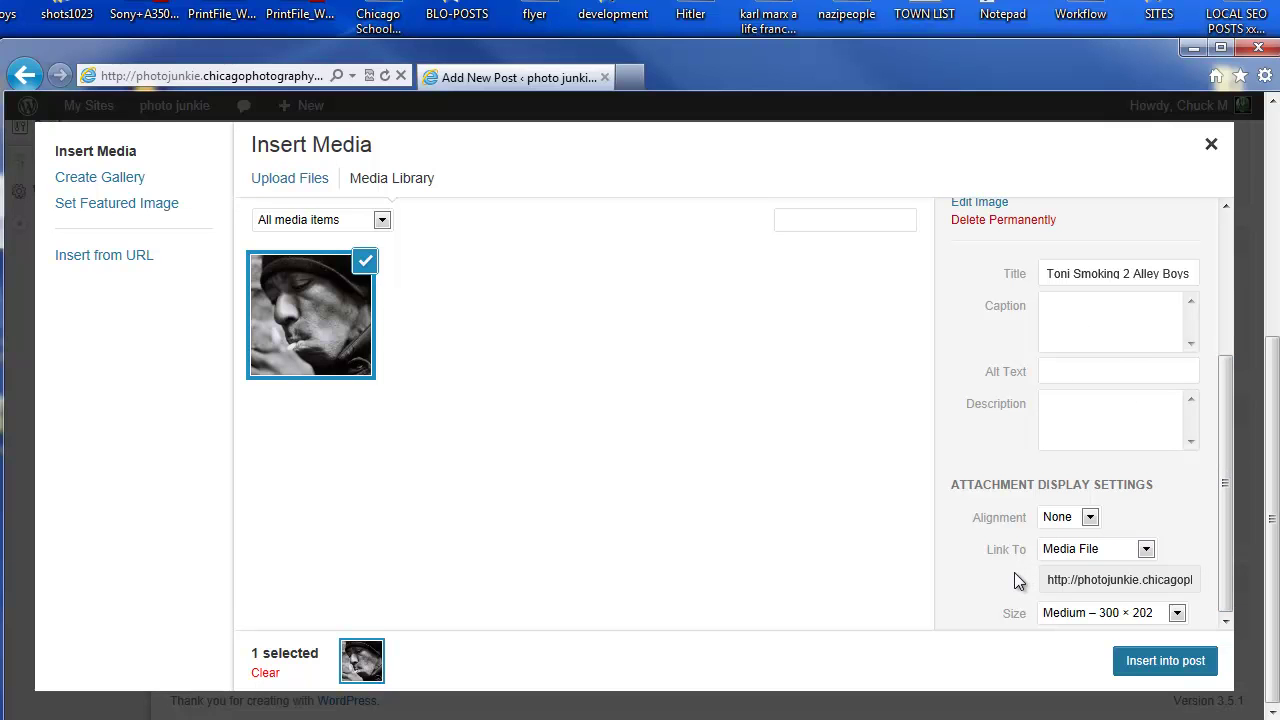
# Set the photo's link to None, its size to Full Size – 700 × 473 and its alignment to Center.
pyautogui.click(1147, 556)
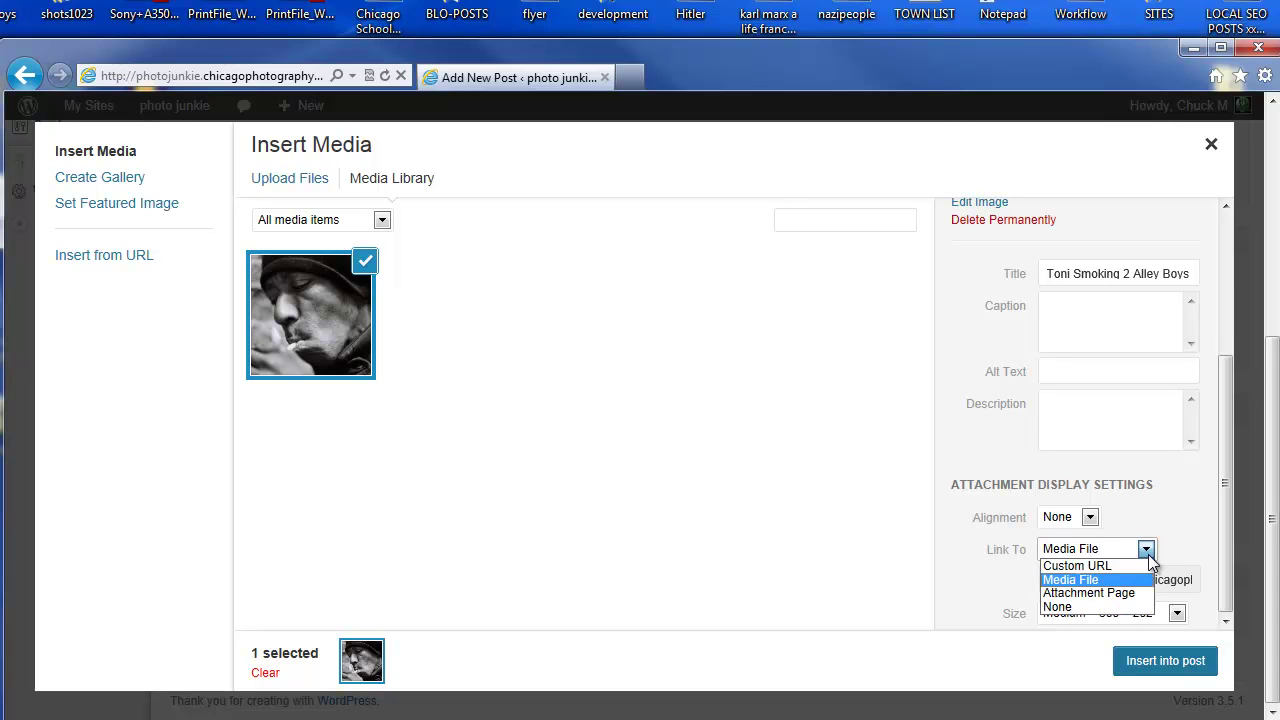
pyautogui.click(1135, 606)
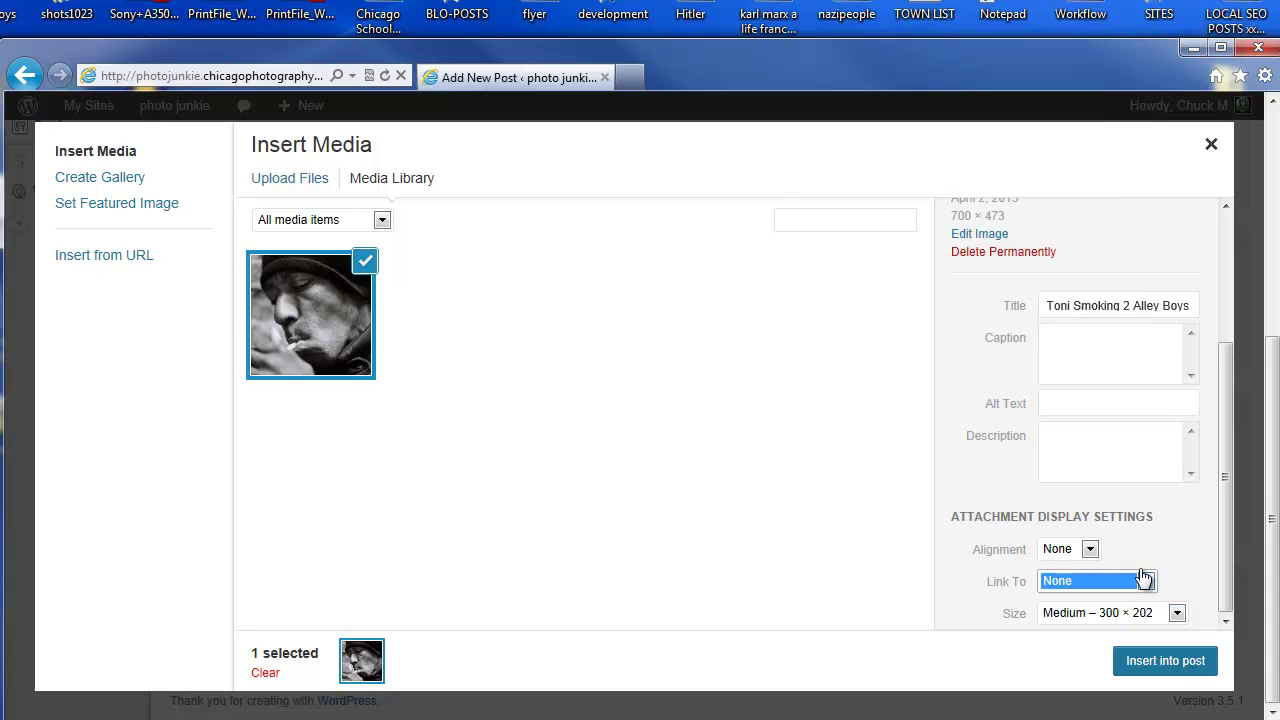
pyautogui.click(1223, 473)
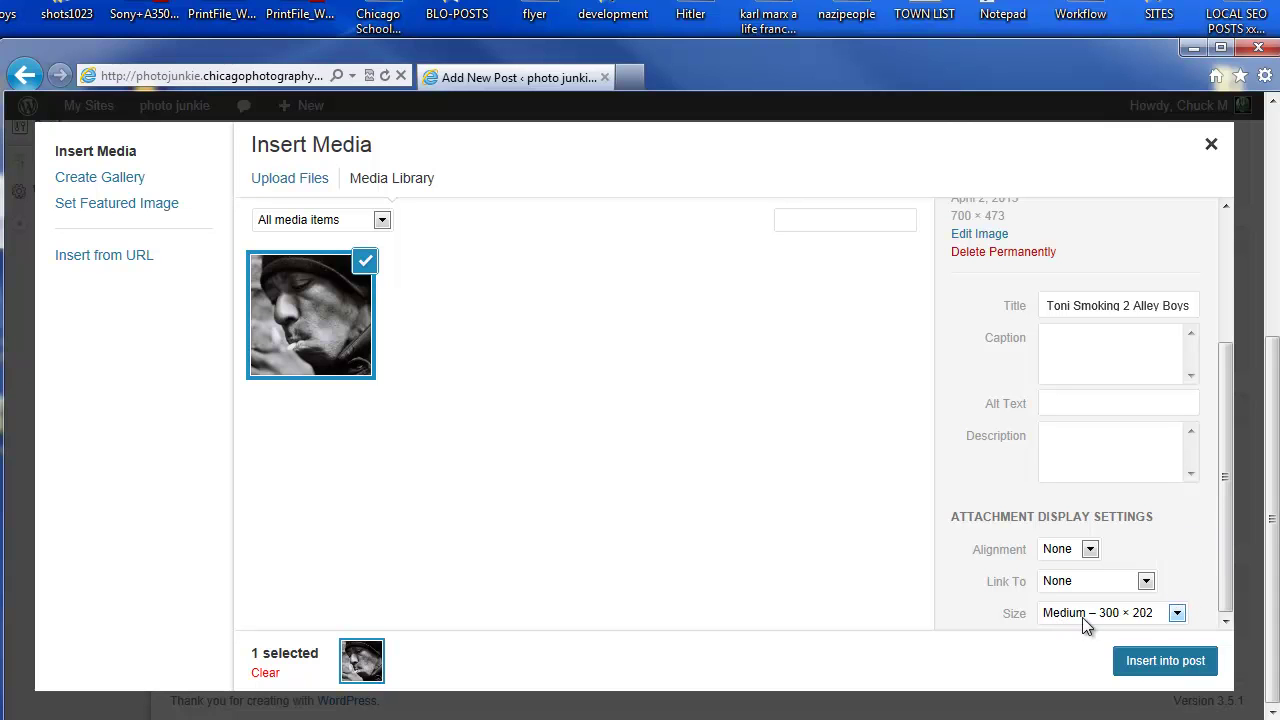
pyautogui.click(1178, 614)
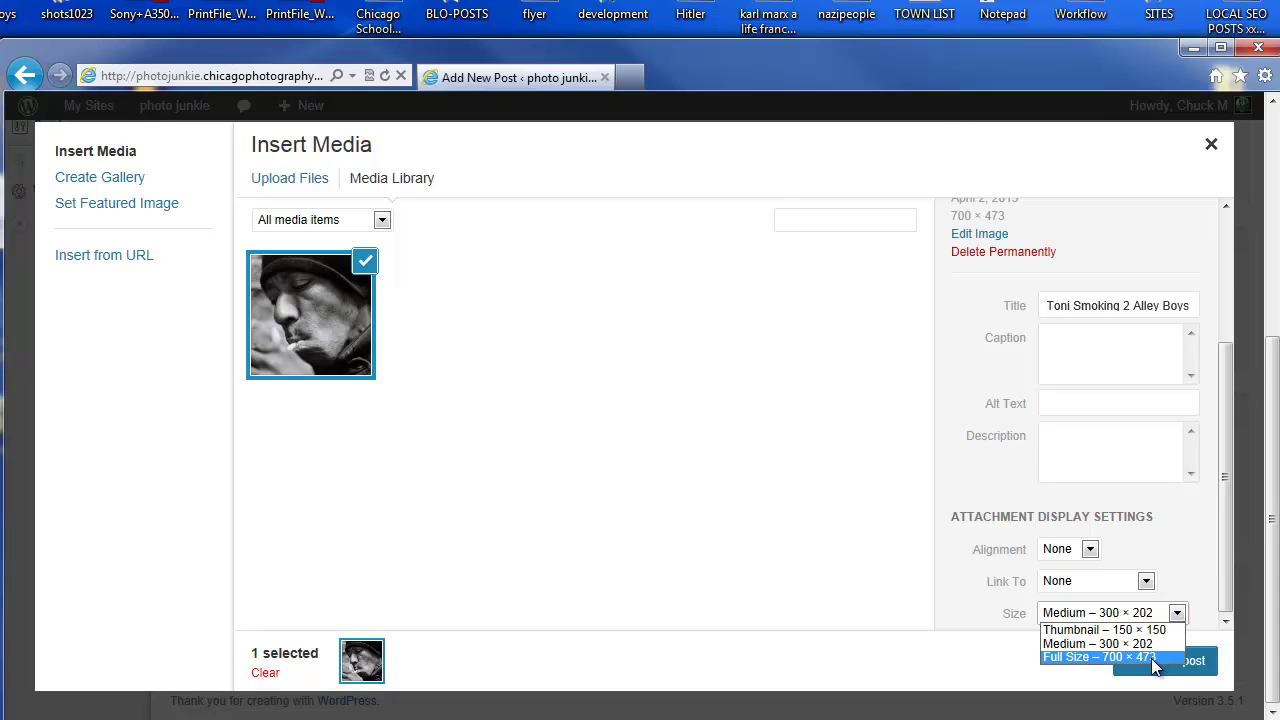
pyautogui.click(1150, 657)
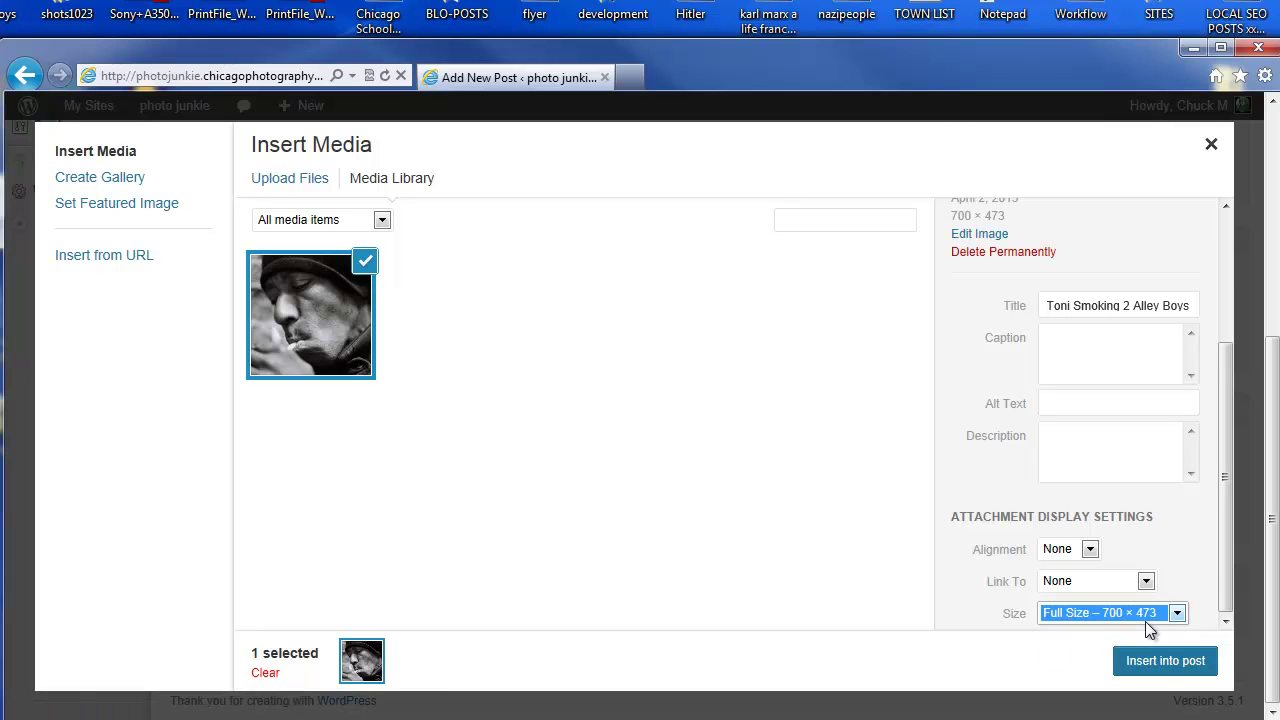
pyautogui.click(1090, 550)
pyautogui.click(1084, 580)
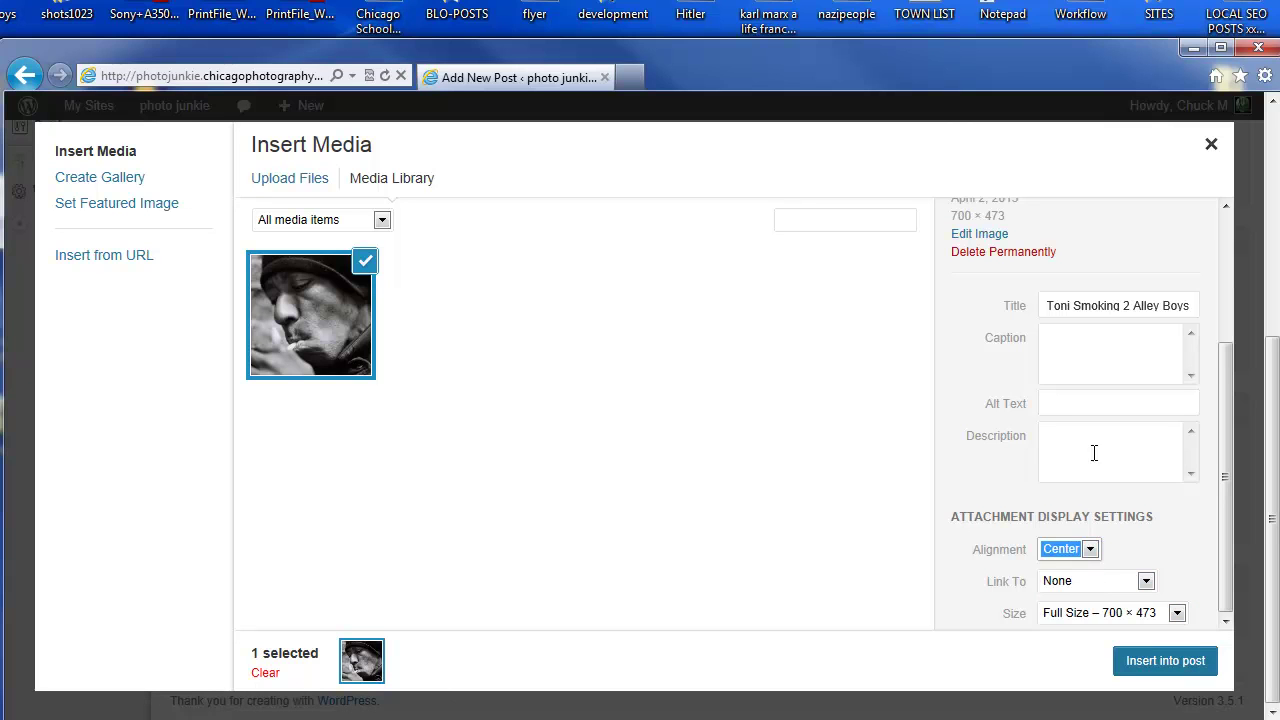
# Paste the copied "Alley Boys Chicago 2013" into the photo's alt text and description.
pyautogui.click(1085, 409)
pyautogui.rightClick(1085, 410)
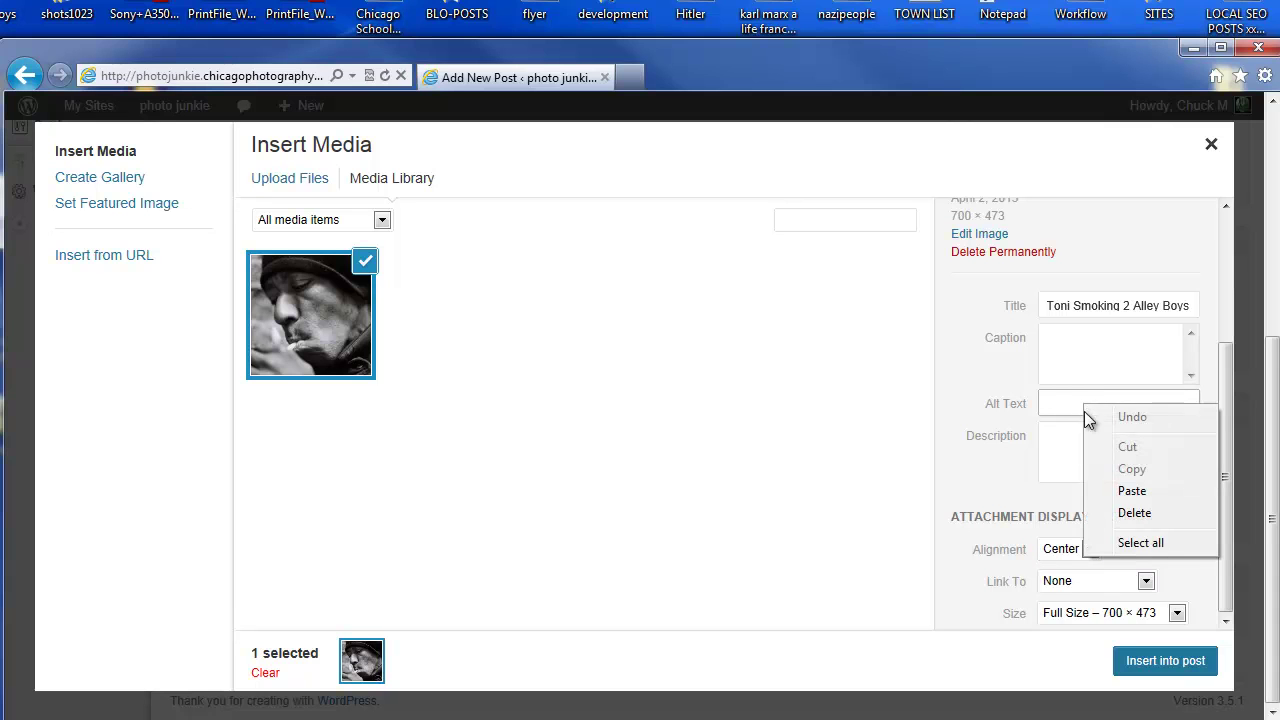
pyautogui.click(1098, 490)
pyautogui.click(1055, 453)
pyautogui.rightClick(1056, 455)
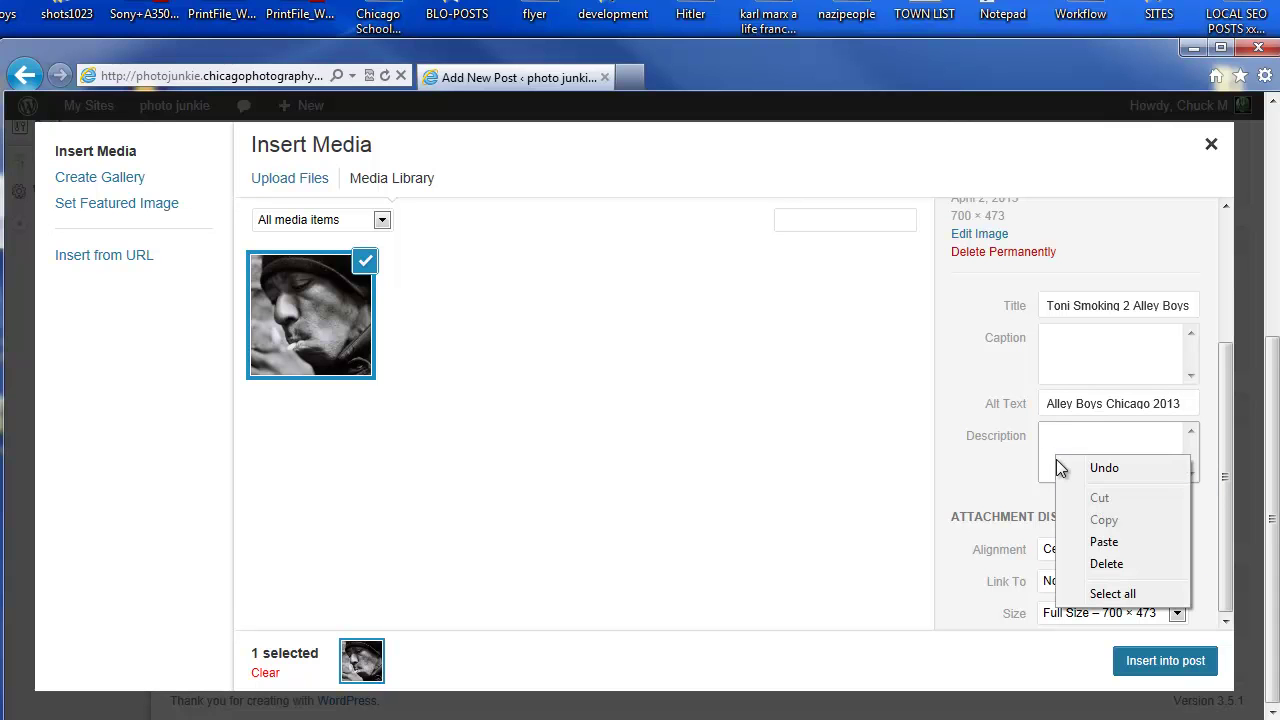
pyautogui.click(1108, 540)
# Insert the selected photo into the test 1 post and publish the post.
pyautogui.moveTo(1229, 501); pyautogui.dragTo(1225, 577)
pyautogui.click(1166, 666)
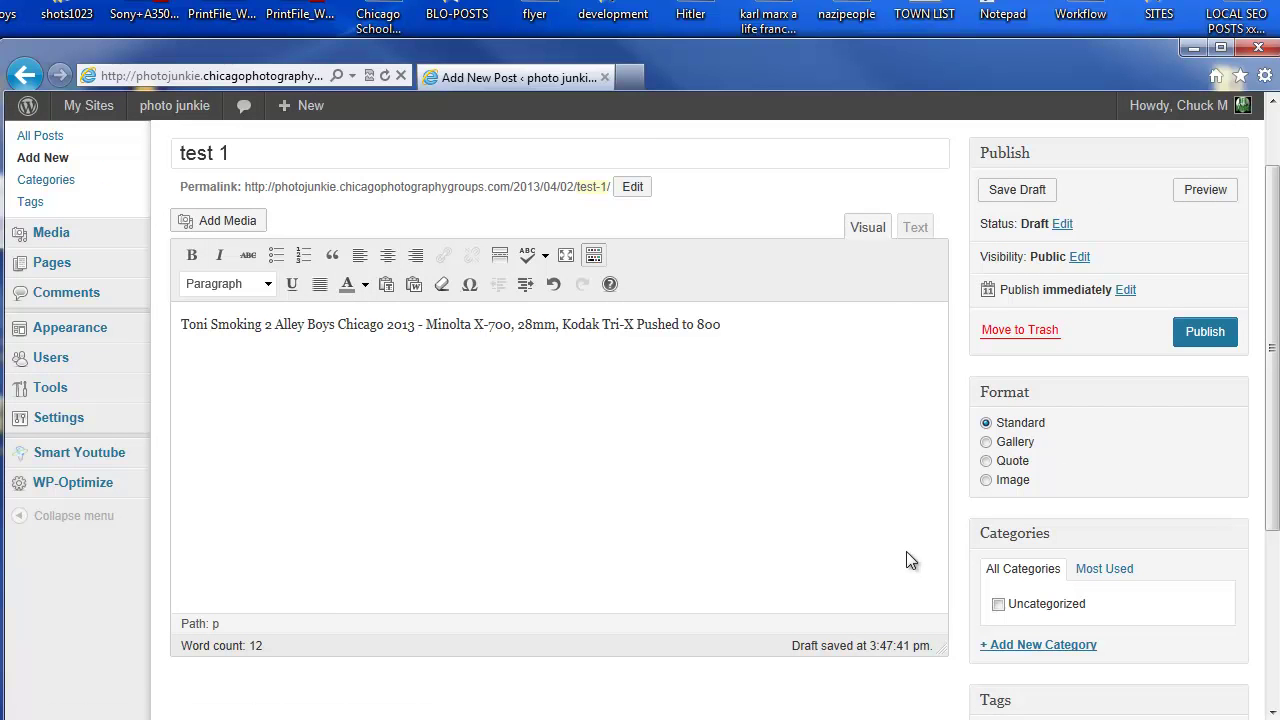
pyautogui.moveTo(939, 524)
pyautogui.mouseDown()
pyautogui.moveTo(940, 393)
pyautogui.moveTo(932, 541)
pyautogui.mouseUp()
pyautogui.scroll(5, 934, 538)
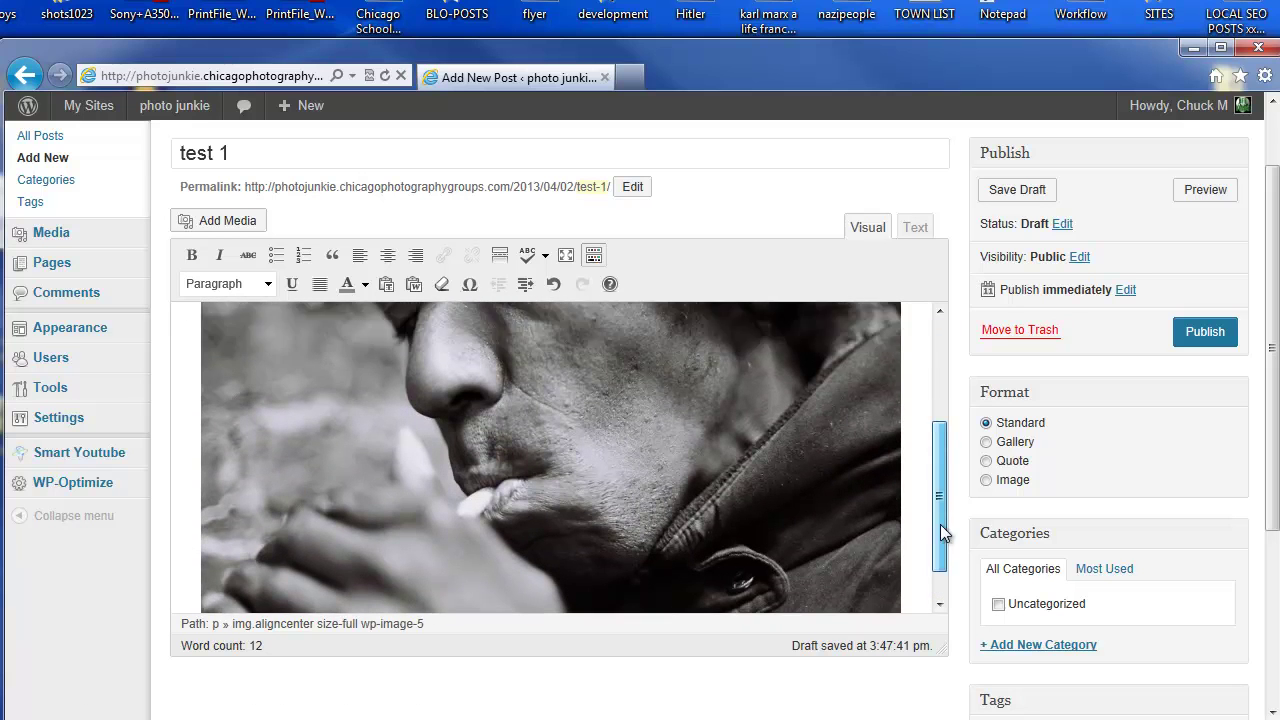
pyautogui.click(1195, 334)
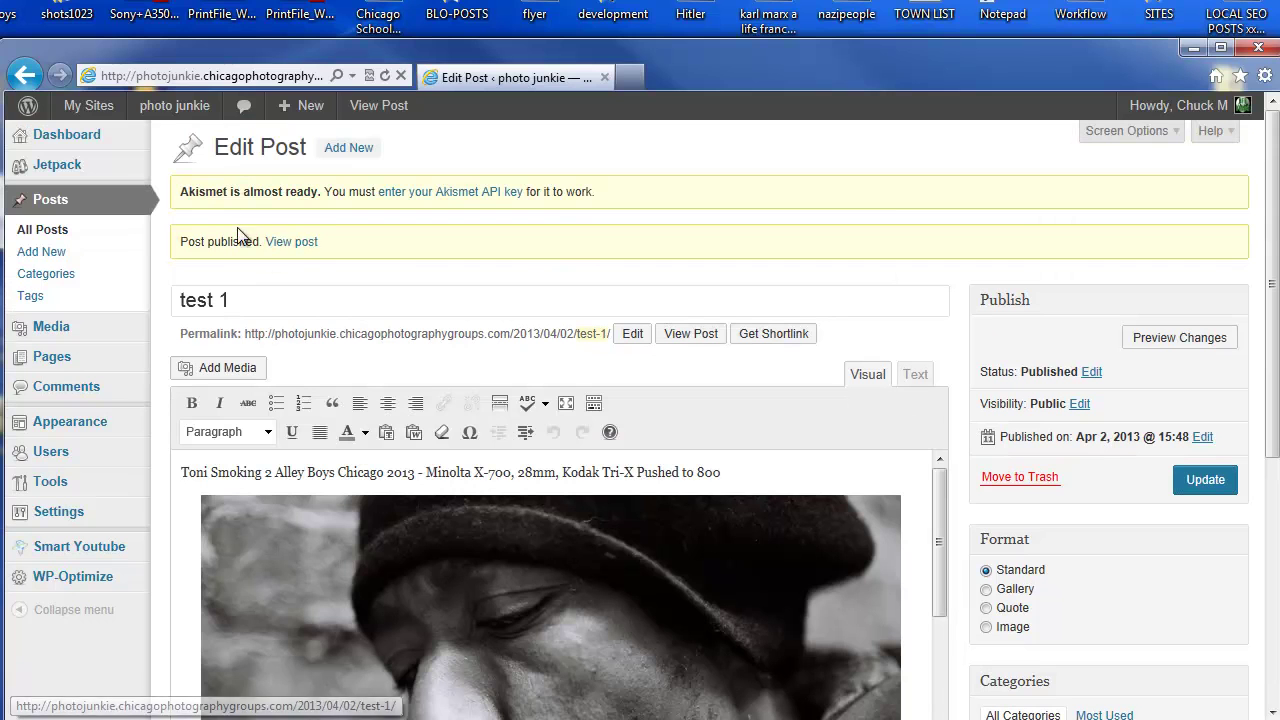
# Visit the live photo junkie site and look over the test 1 post with its photo.
pyautogui.moveTo(100, 108)
pyautogui.moveTo(118, 142)
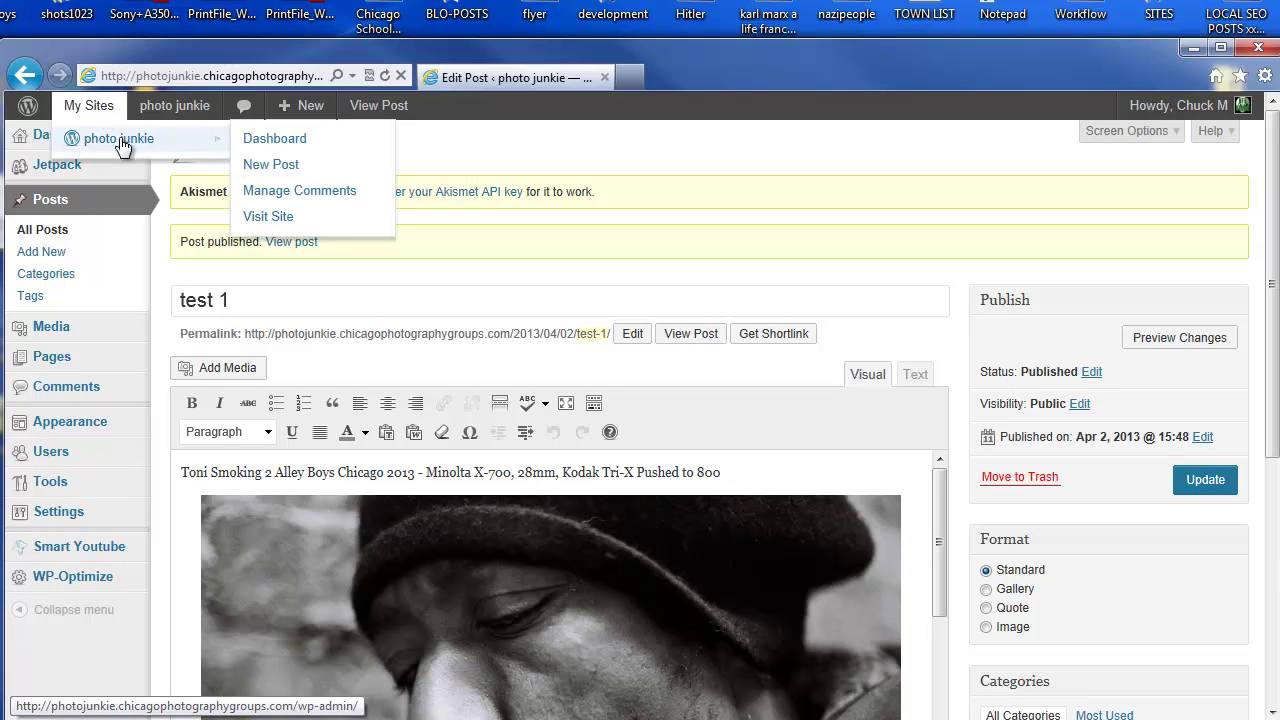
pyautogui.click(300, 218)
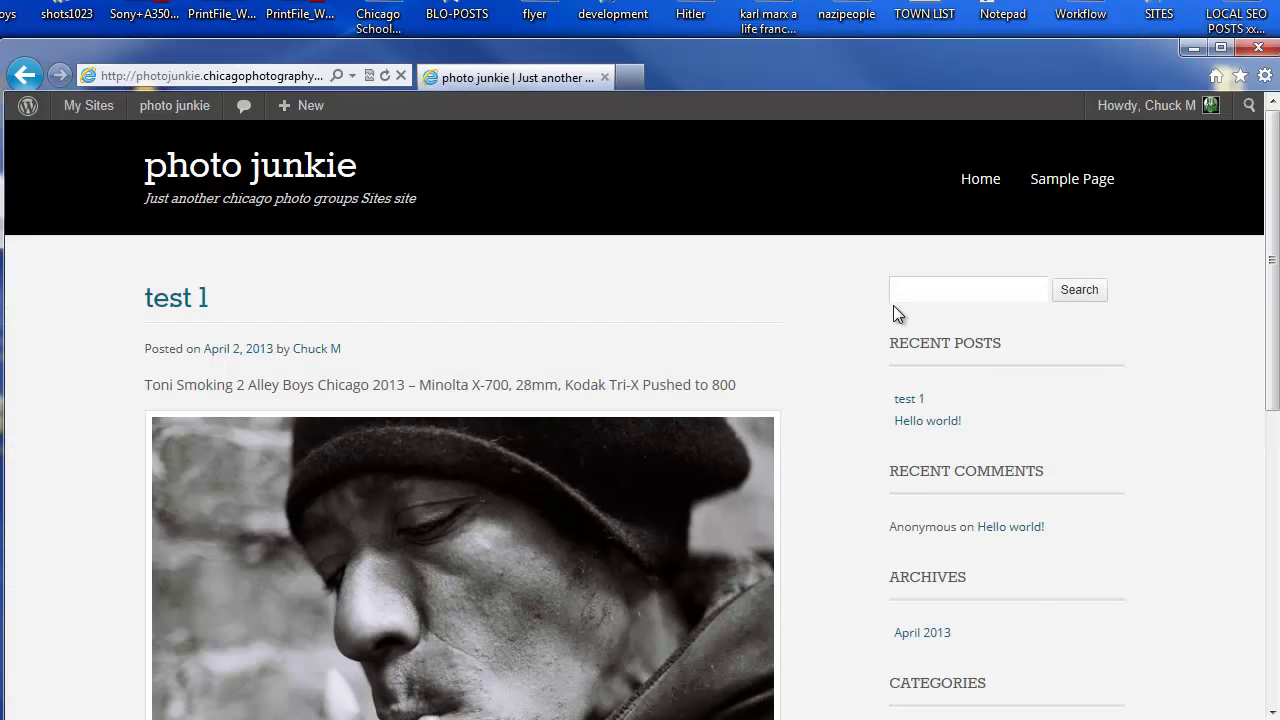
pyautogui.scroll(-5, 840, 333)
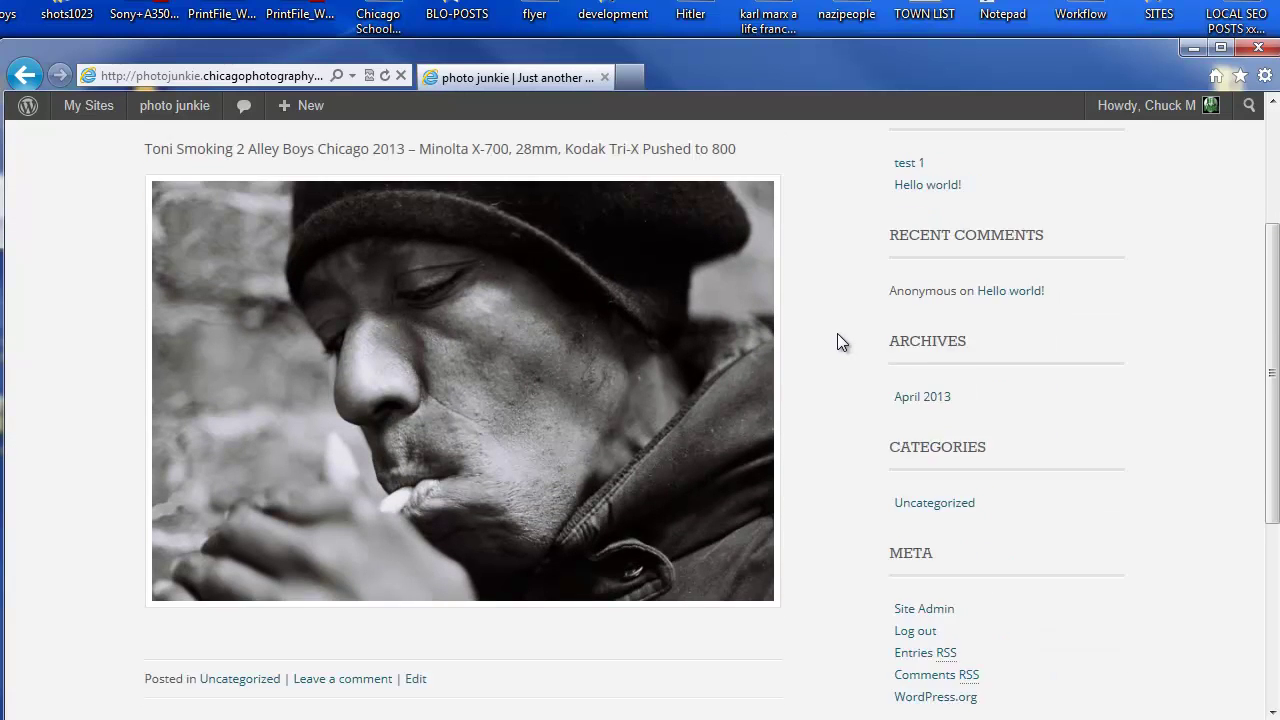
pyautogui.scroll(5, 840, 342)
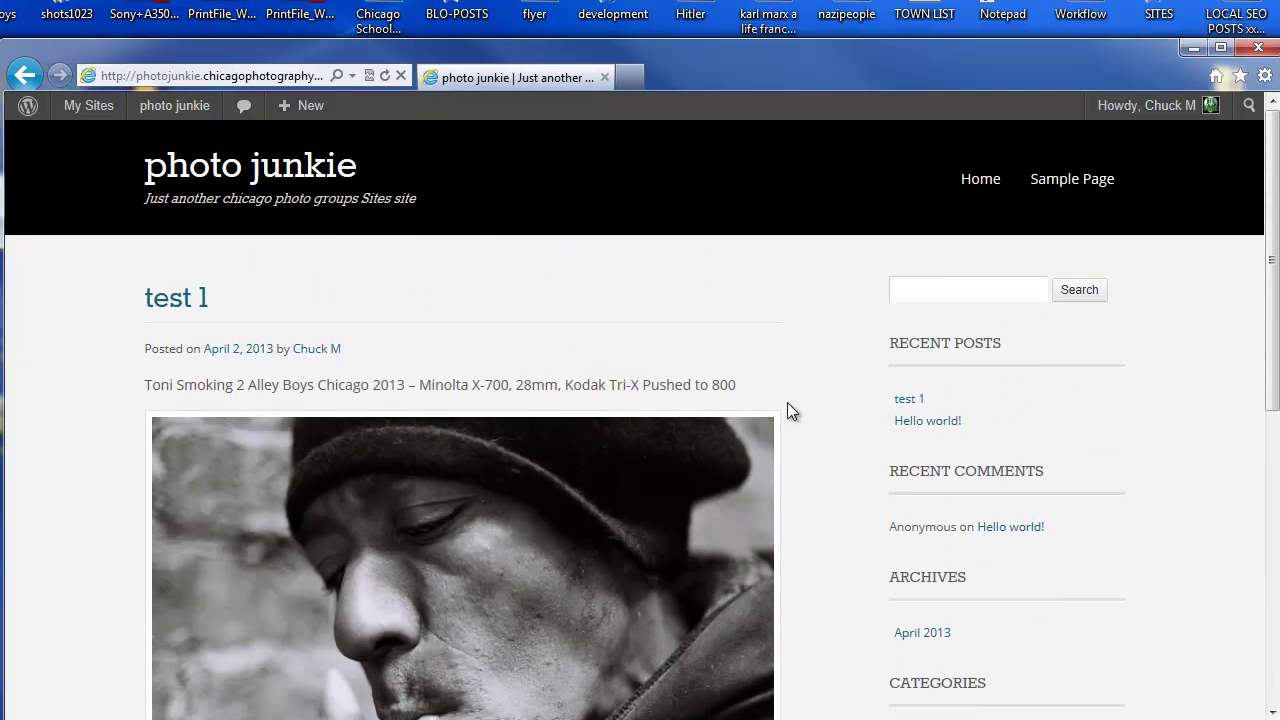
pyautogui.scroll(-5, 817, 403)
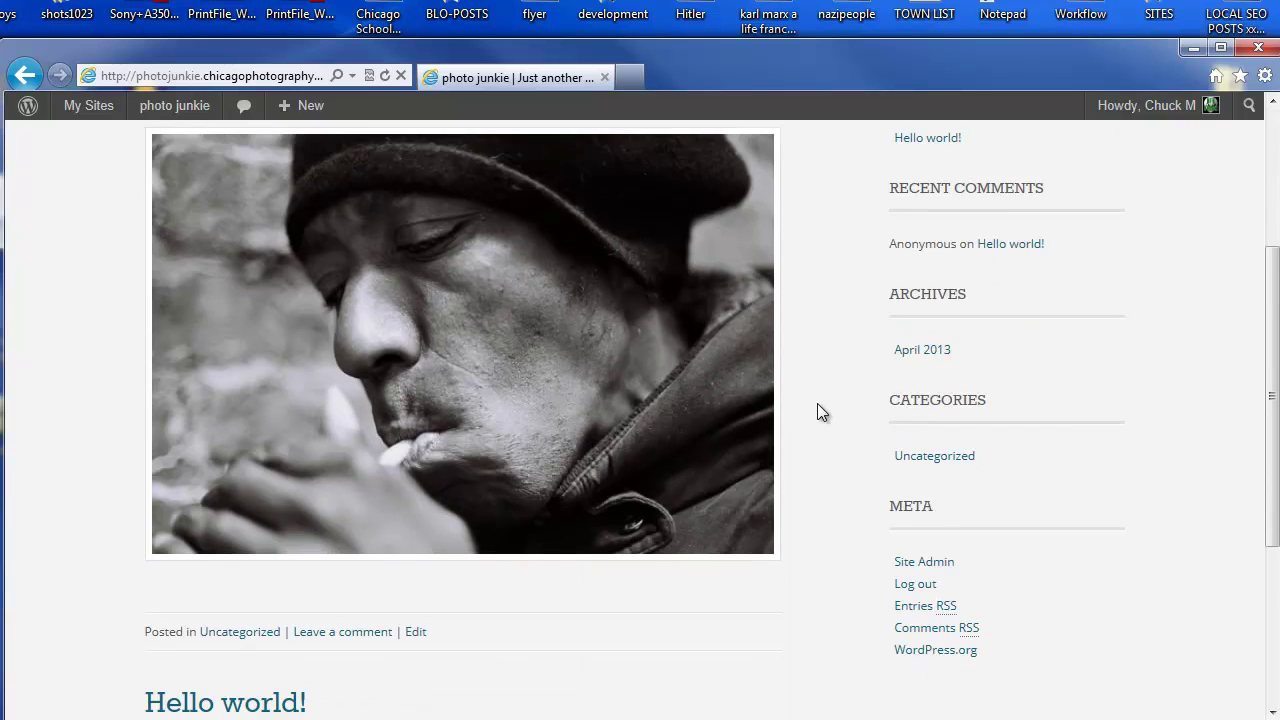
pyautogui.scroll(5, 817, 403)
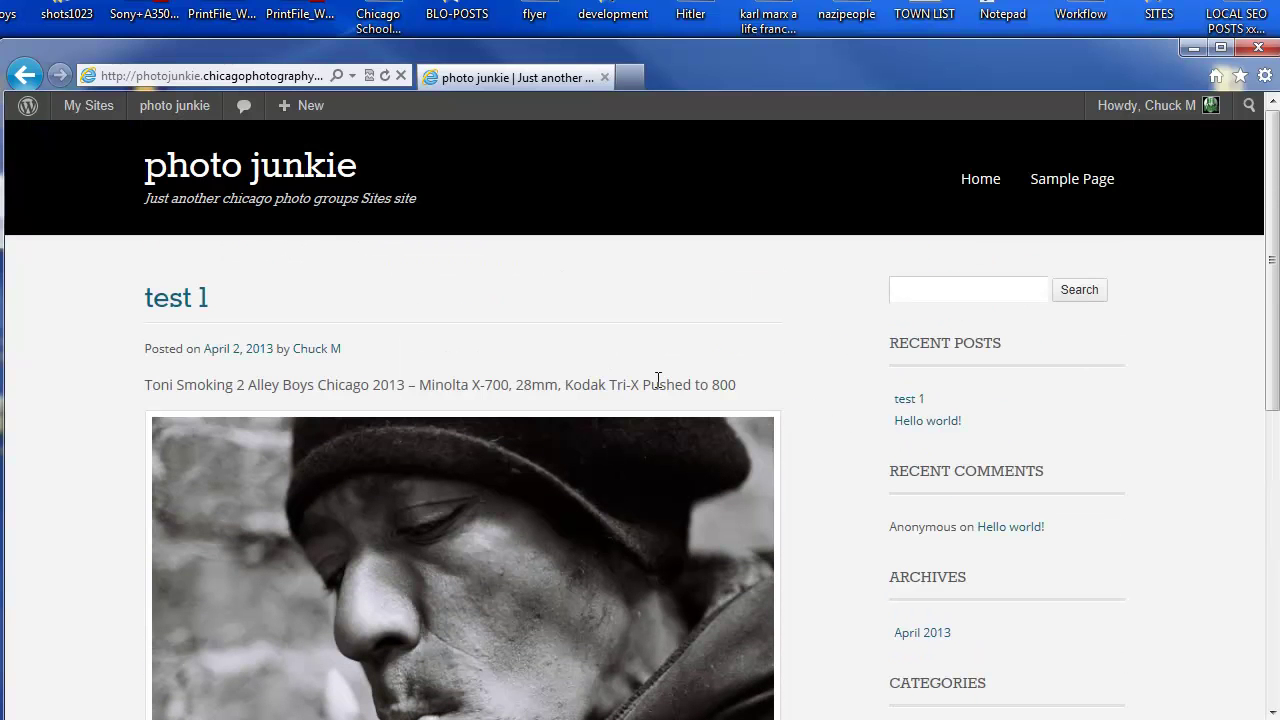
# Return to editing the test 1 post, set the uploaded smoking photo as its featured image and update the post.
pyautogui.click(25, 75)
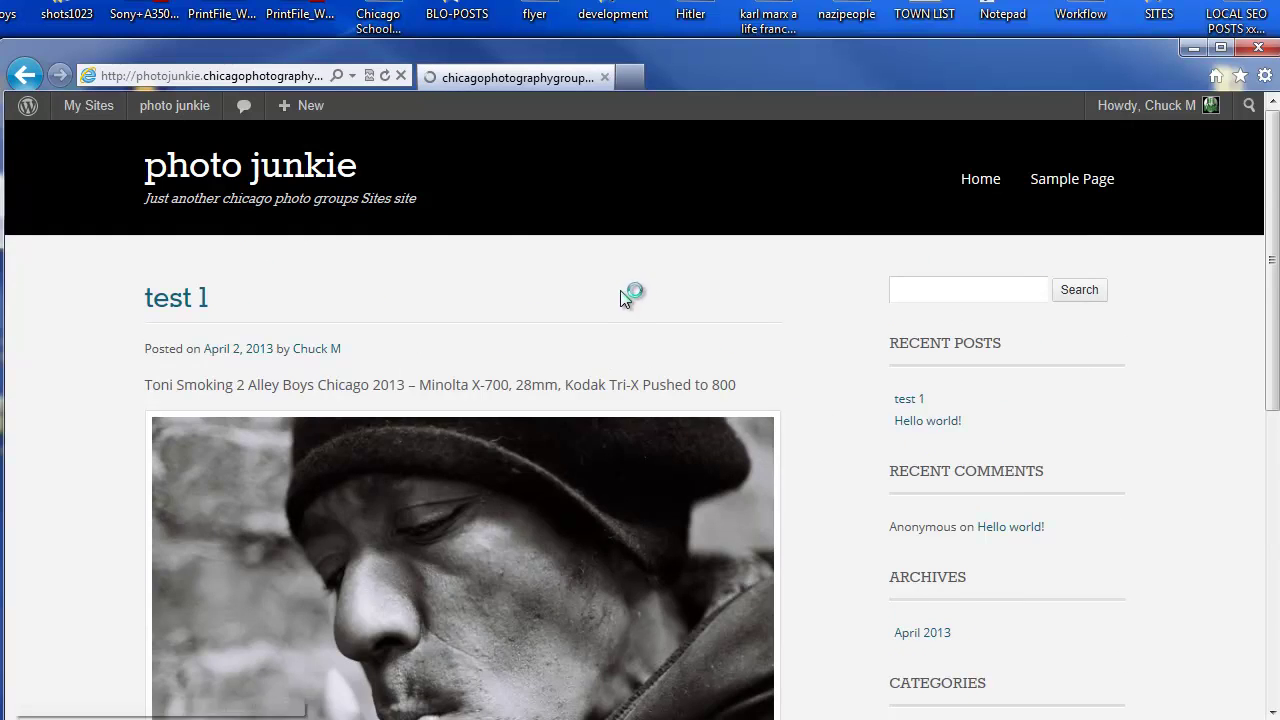
pyautogui.scroll(-2, 964, 367)
pyautogui.scroll(-1, 957, 357)
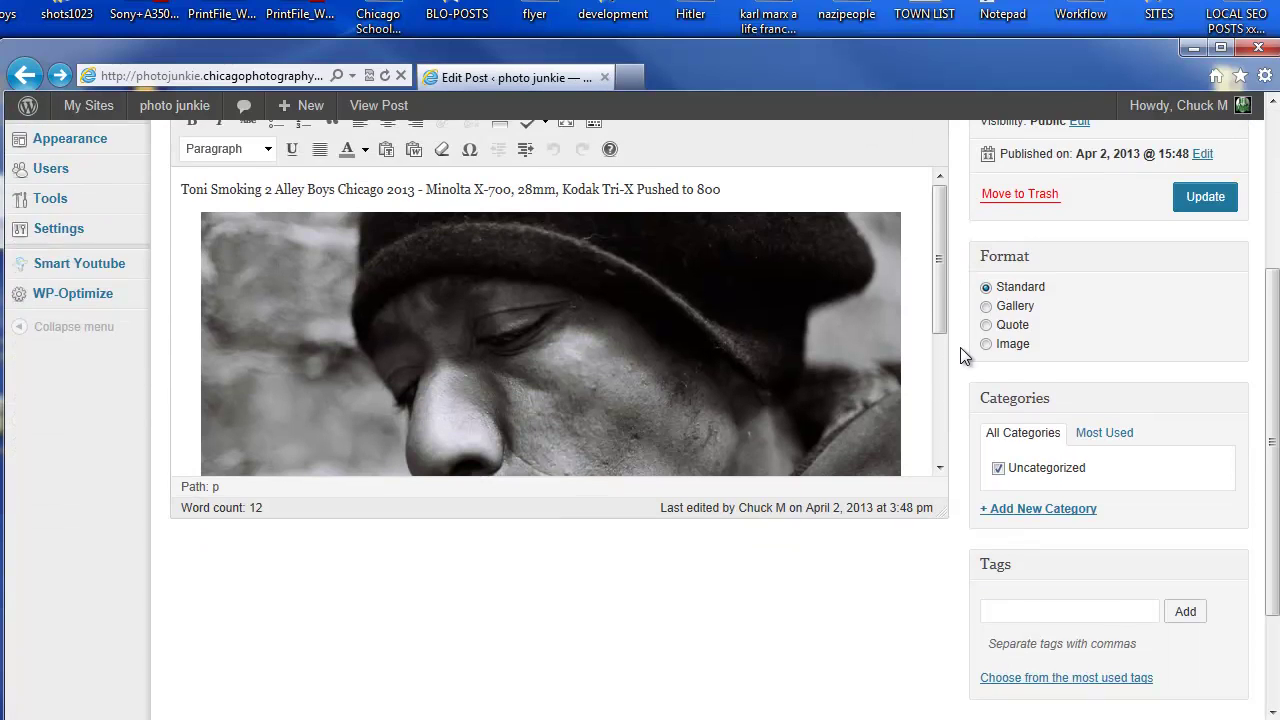
pyautogui.scroll(-1, 957, 357)
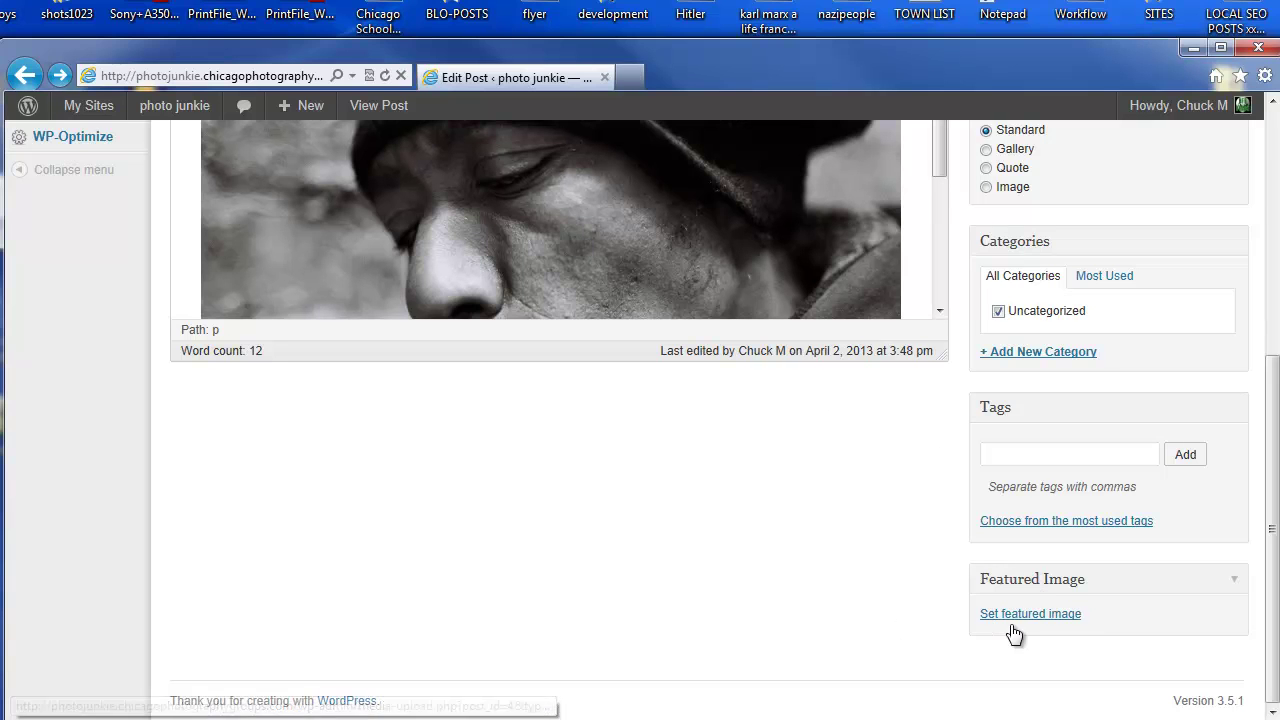
pyautogui.click(1040, 620)
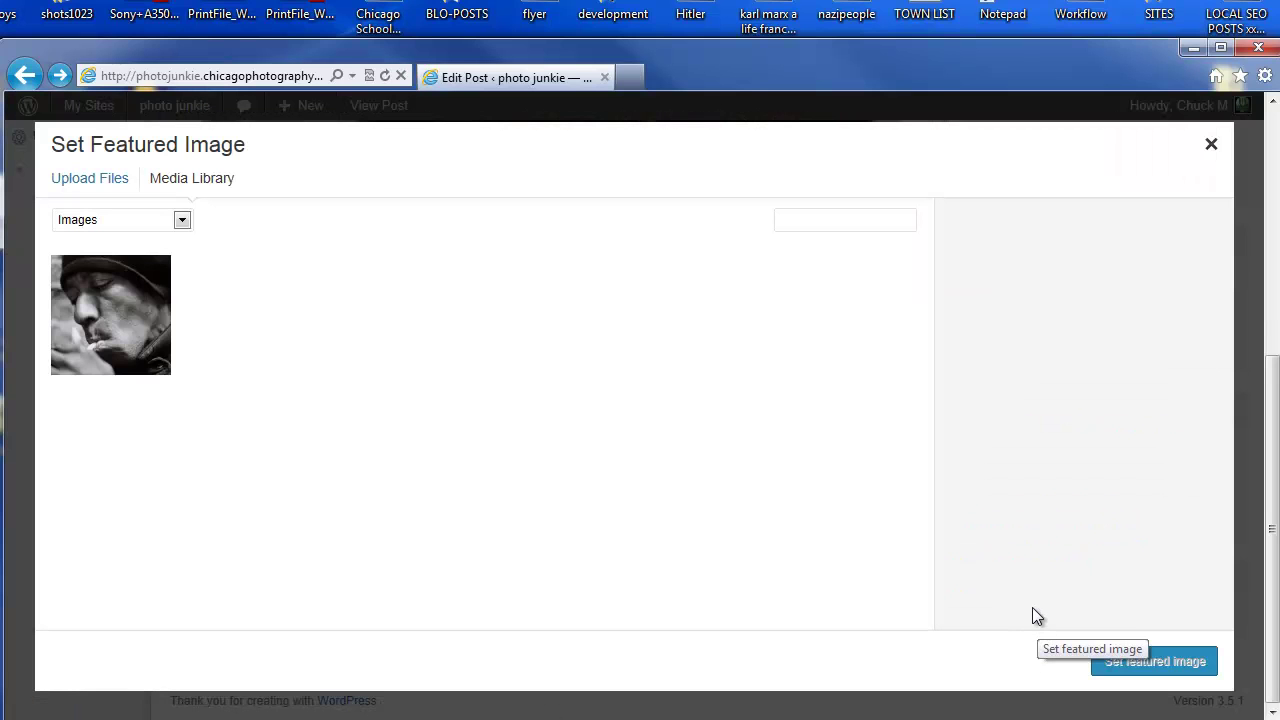
pyautogui.click(132, 320)
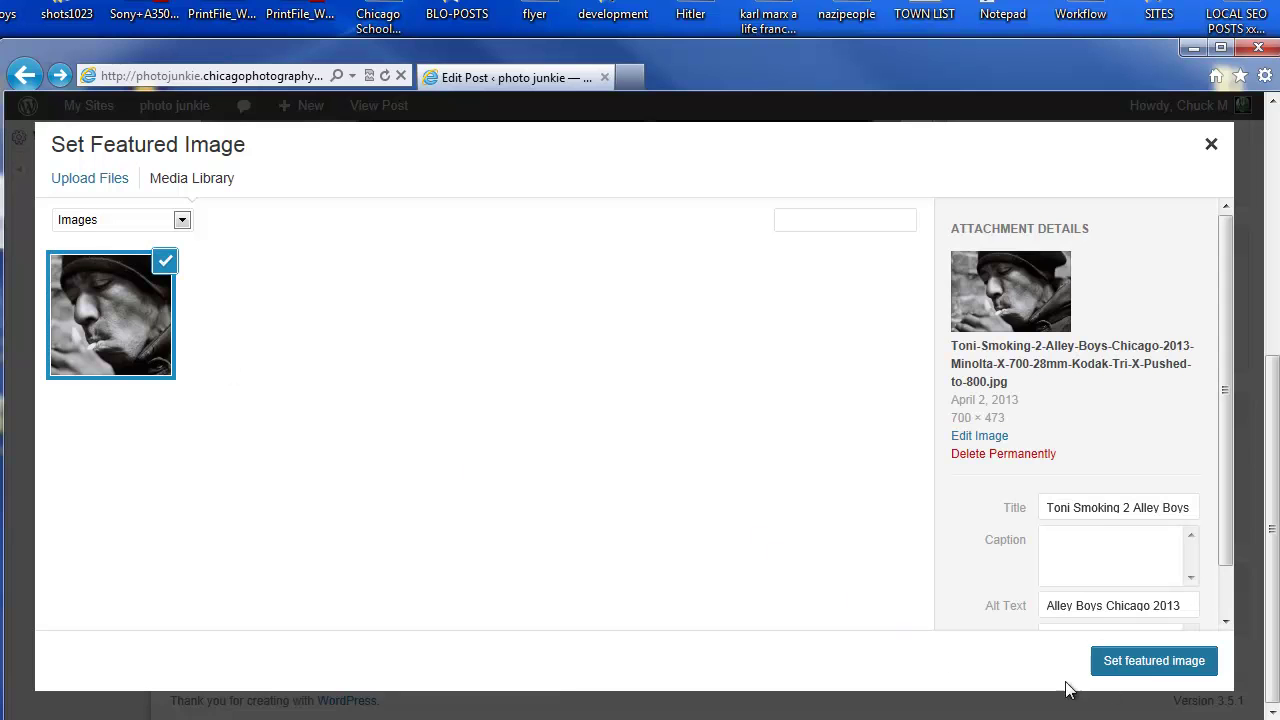
pyautogui.click(1140, 662)
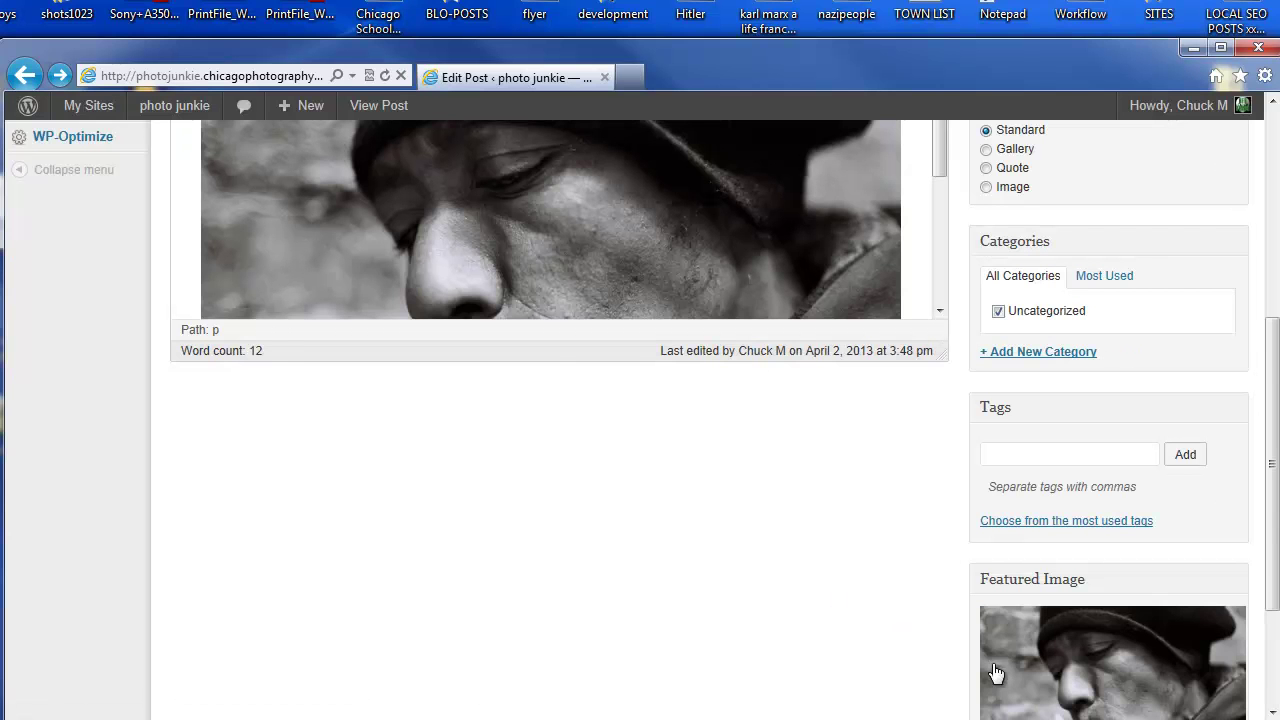
pyautogui.scroll(-2, 1220, 612)
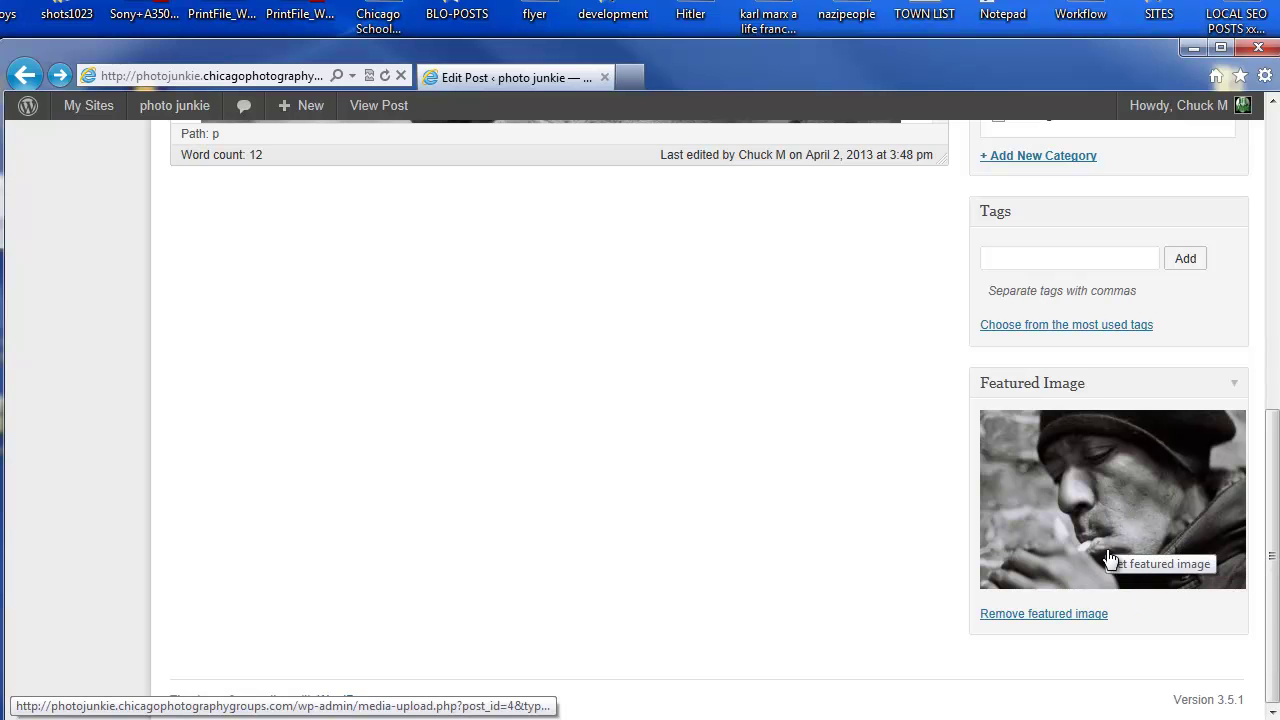
pyautogui.moveTo(1268, 608); pyautogui.dragTo(1273, 327)
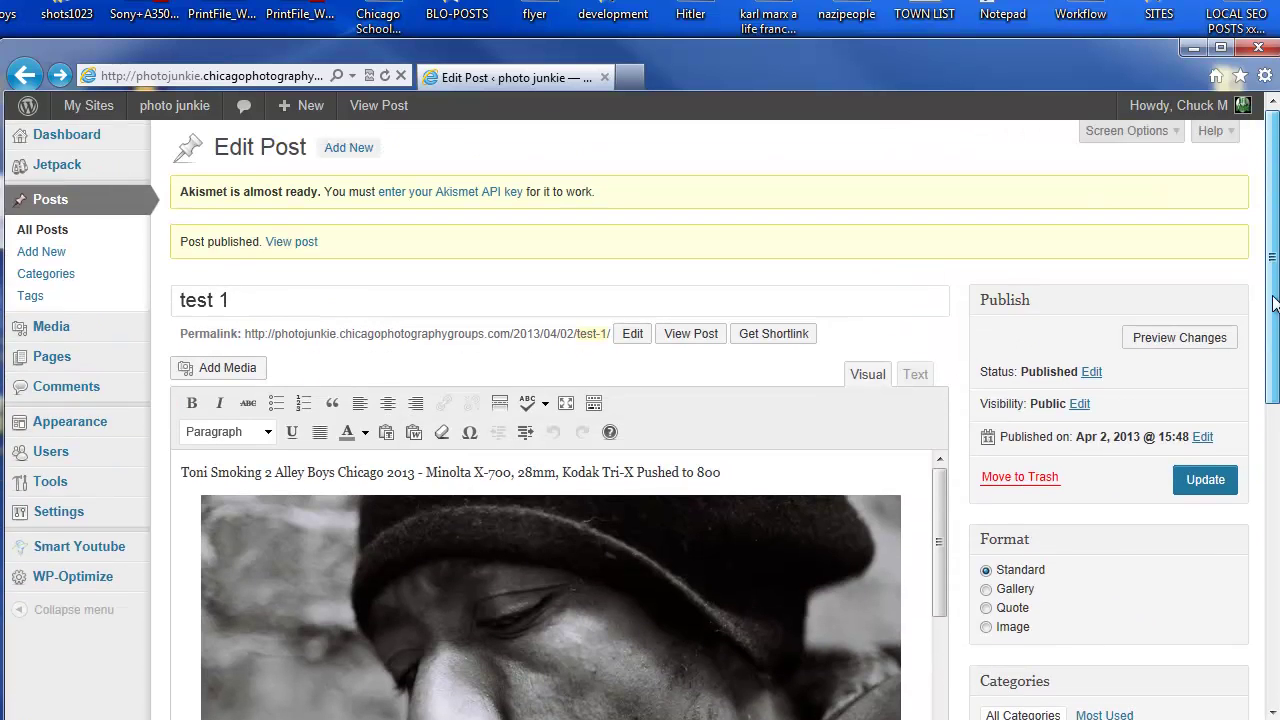
pyautogui.click(1198, 484)
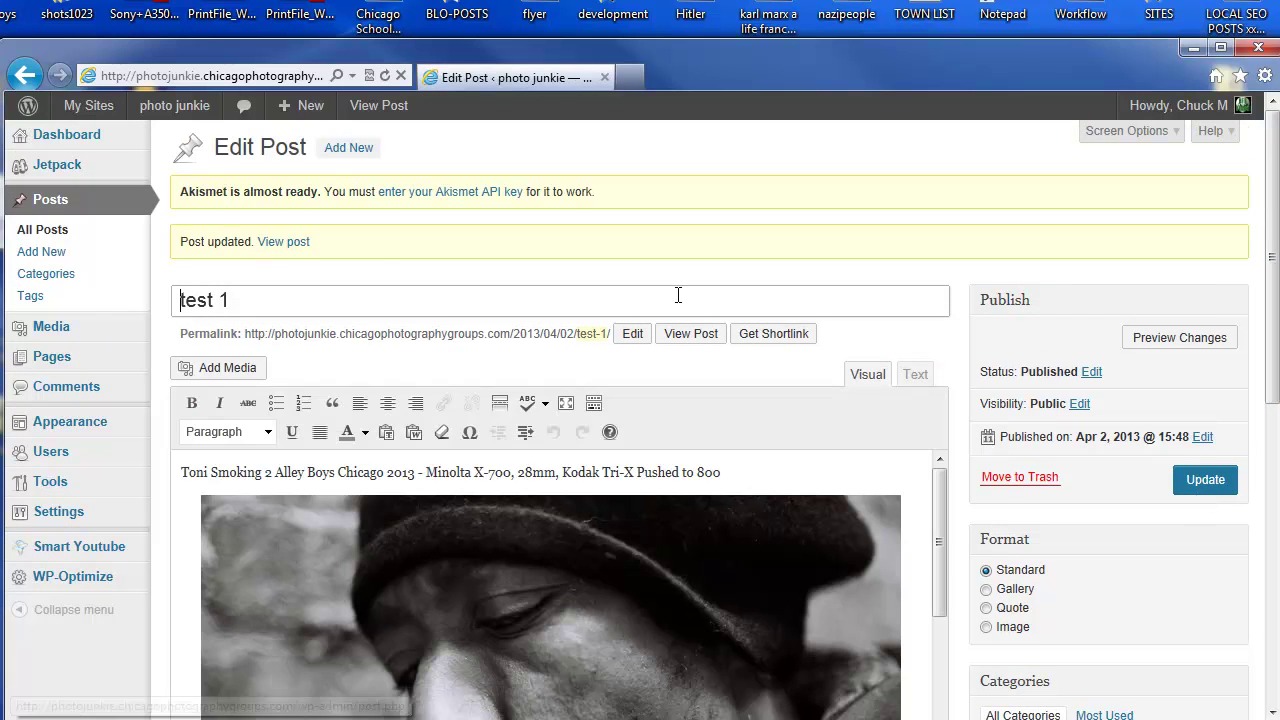
# Visit the live photo junkie site again to view the updated post.
pyautogui.moveTo(96, 112)
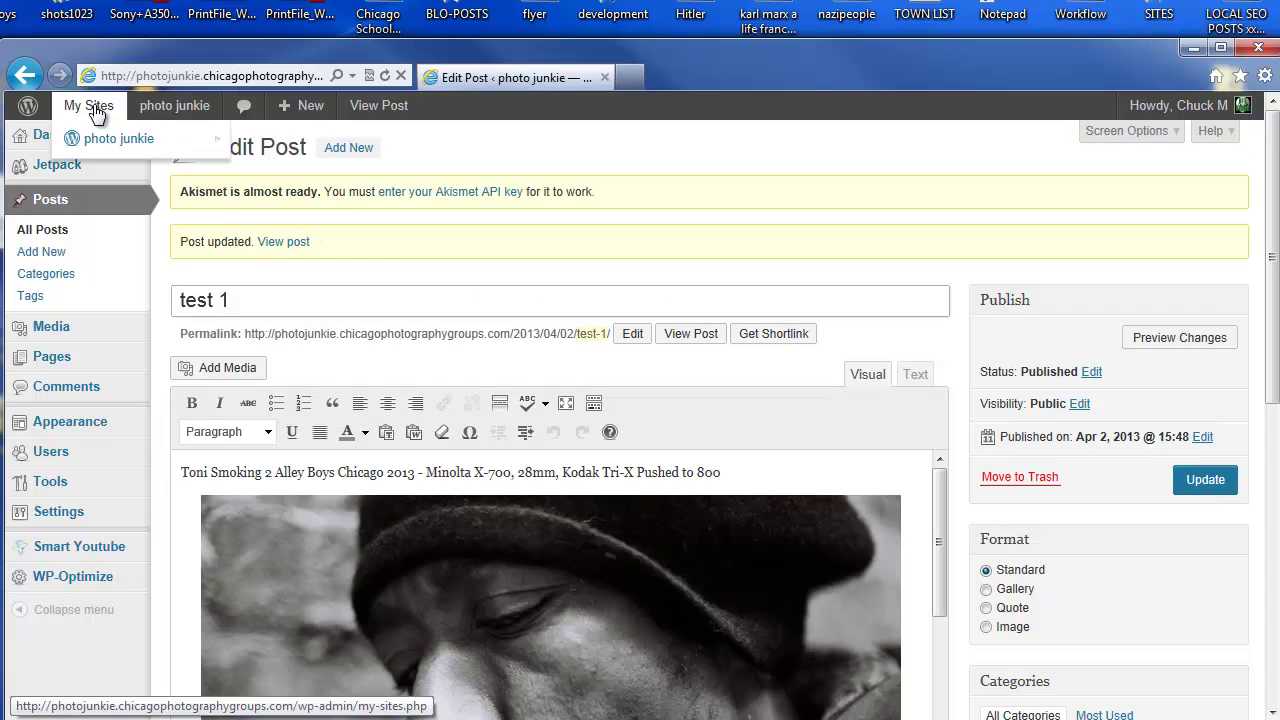
pyautogui.moveTo(100, 137)
pyautogui.click(336, 226)
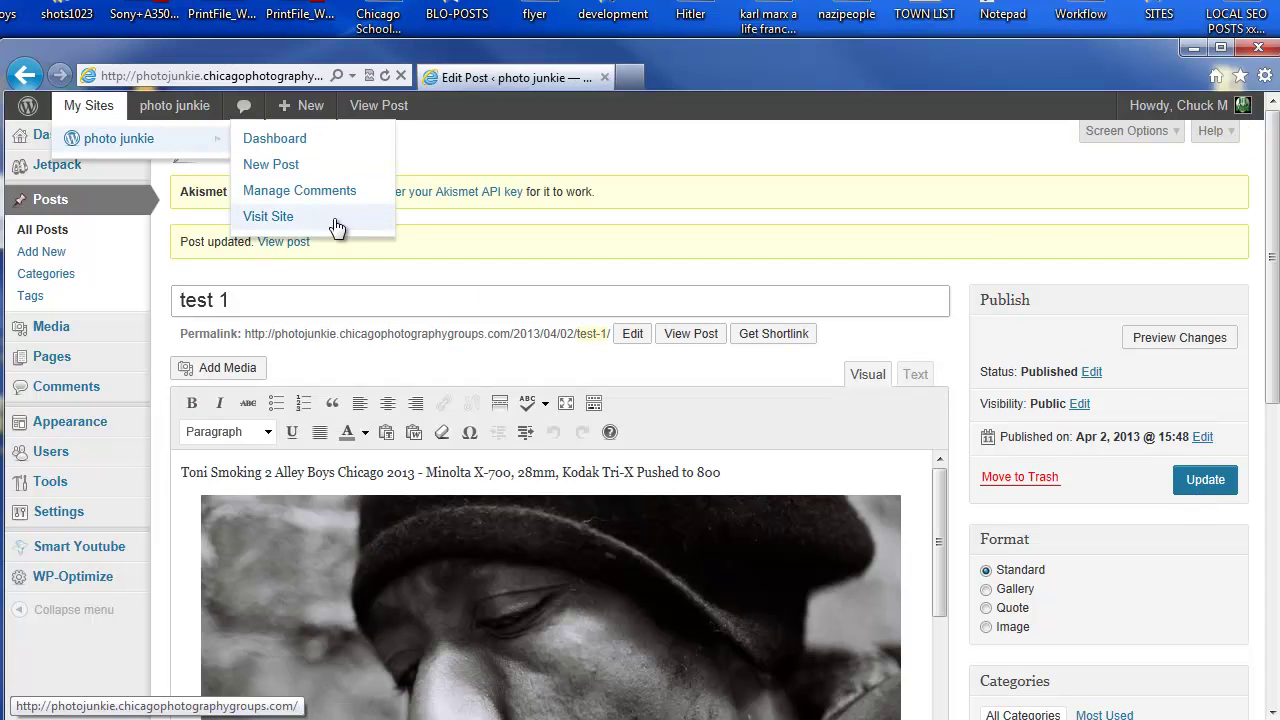